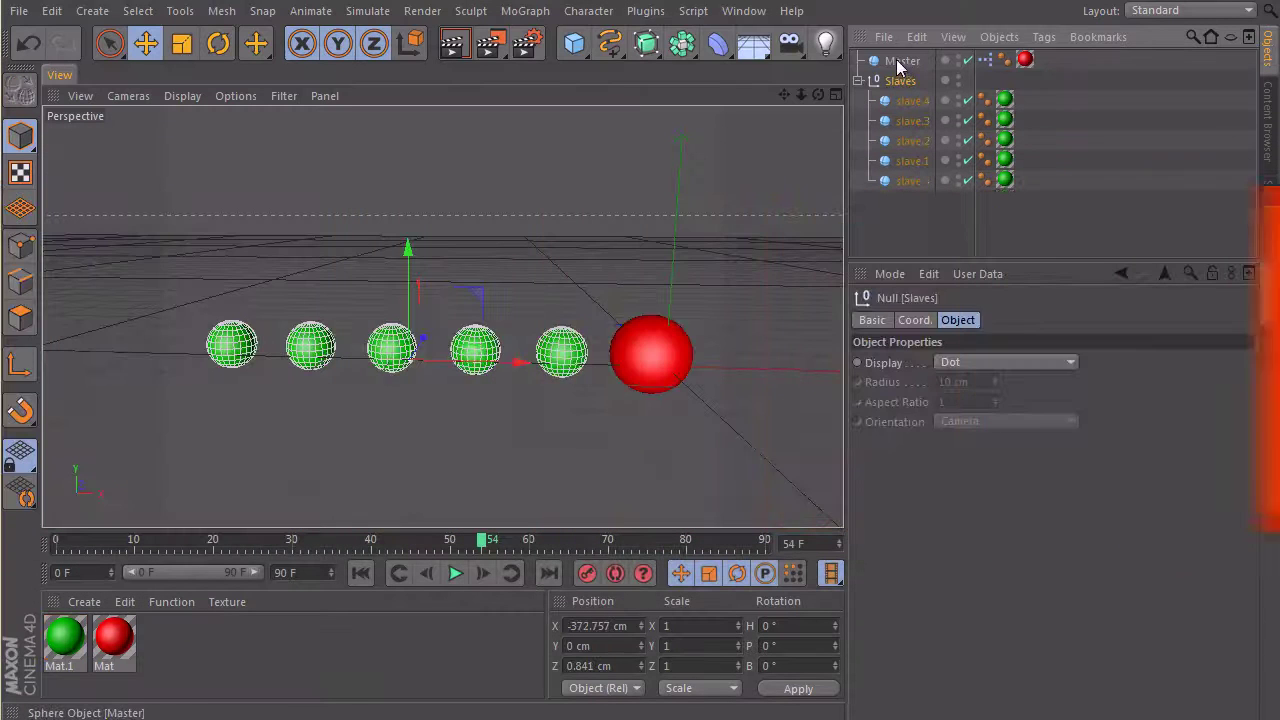
Move the red Master sphere around during playback so the green slave spheres trail behind it, then stop
click(902, 61)
drag(728, 283, 640, 190)
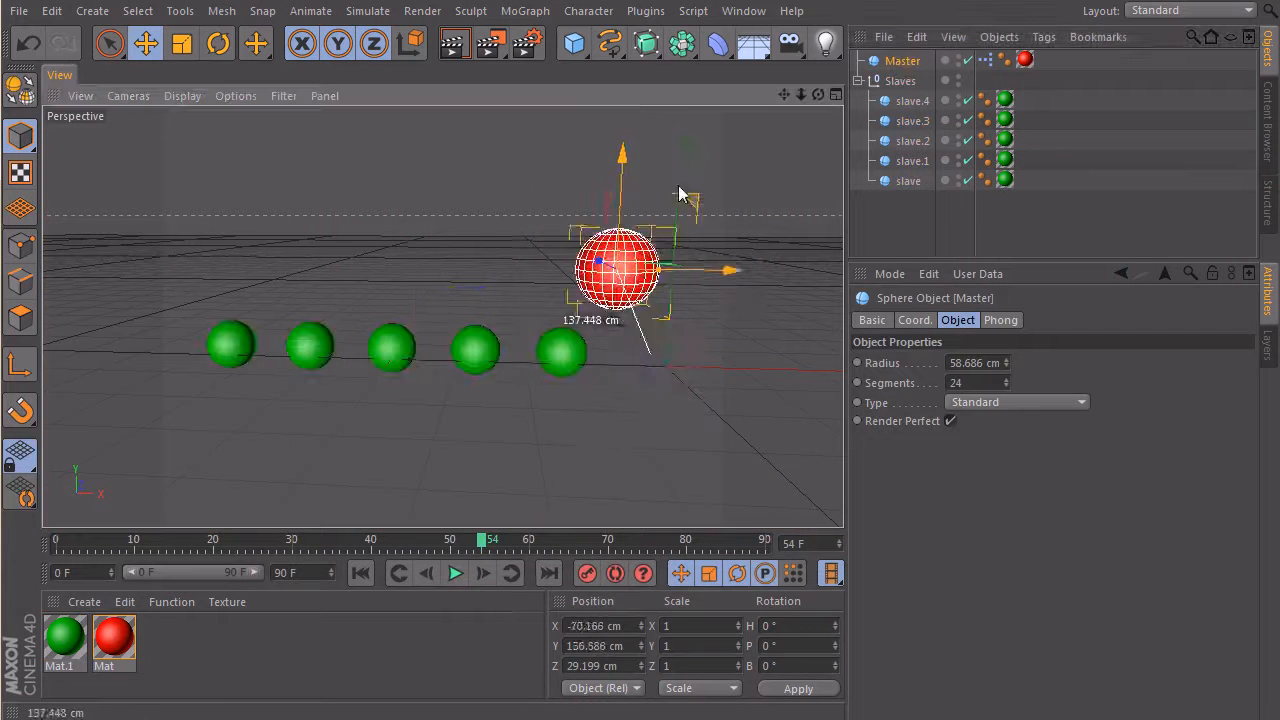
click(456, 573)
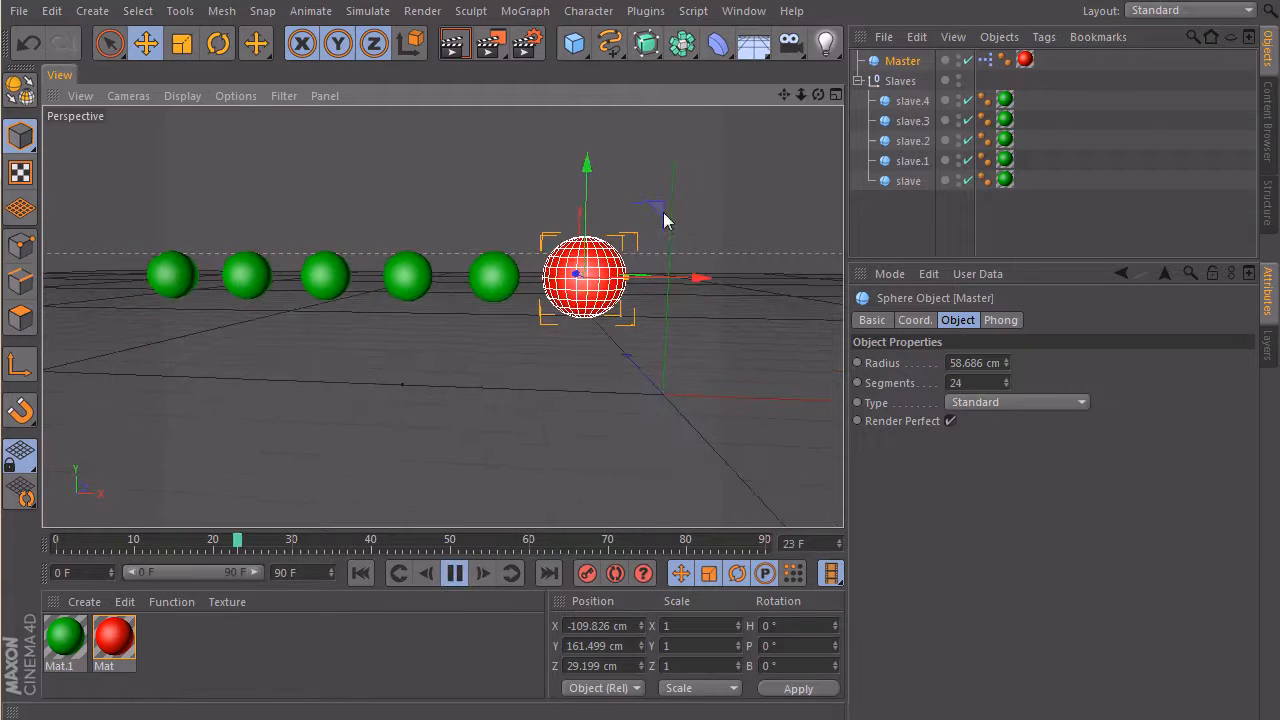
mouse_move(660, 210)
mouse_down()
mouse_move(733, 341)
mouse_move(733, 287)
mouse_move(733, 341)
mouse_up()
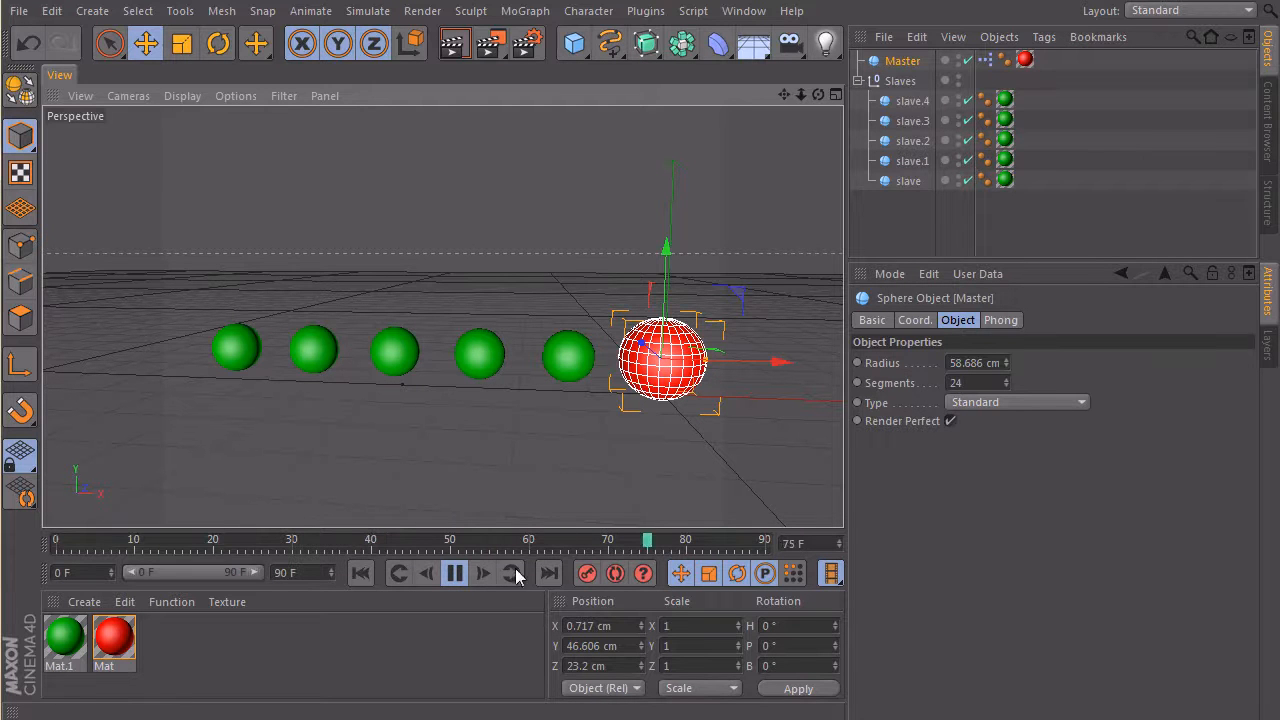
click(454, 572)
In the XPresso Editor, move the Master, Memory and Vector2Reals nodes lower in the graph
double_click(1005, 60)
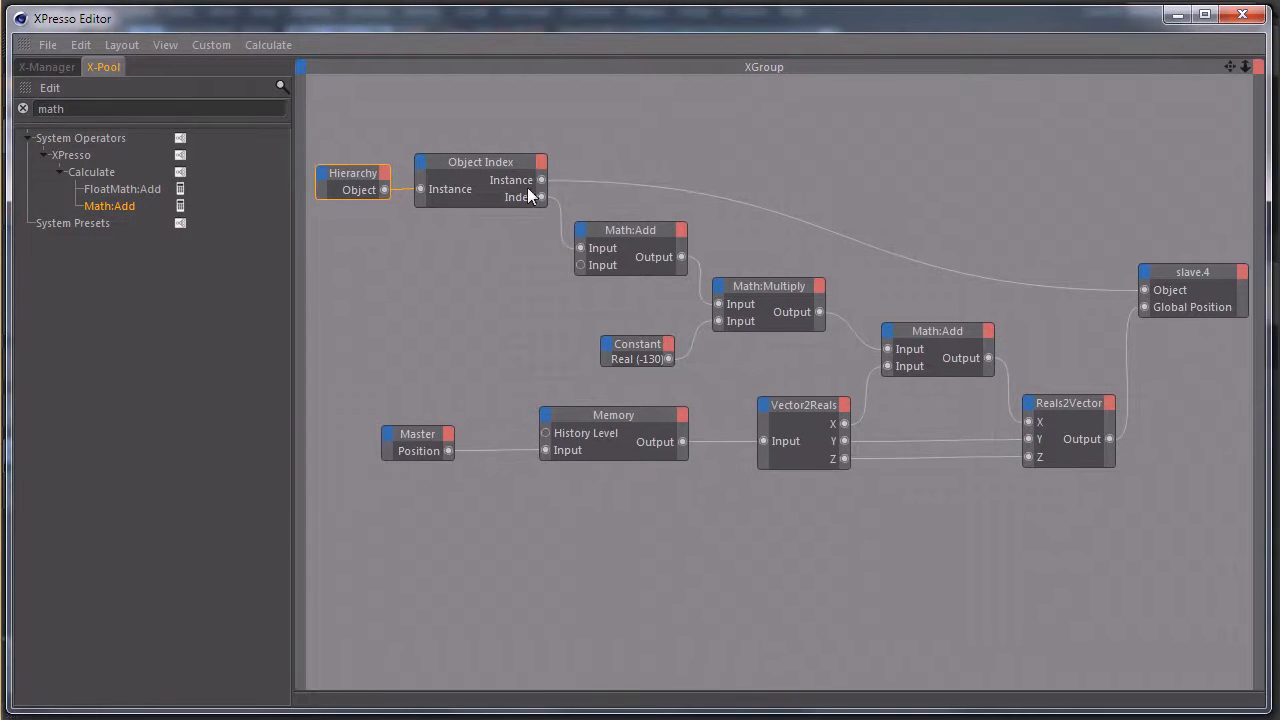
click(630, 232)
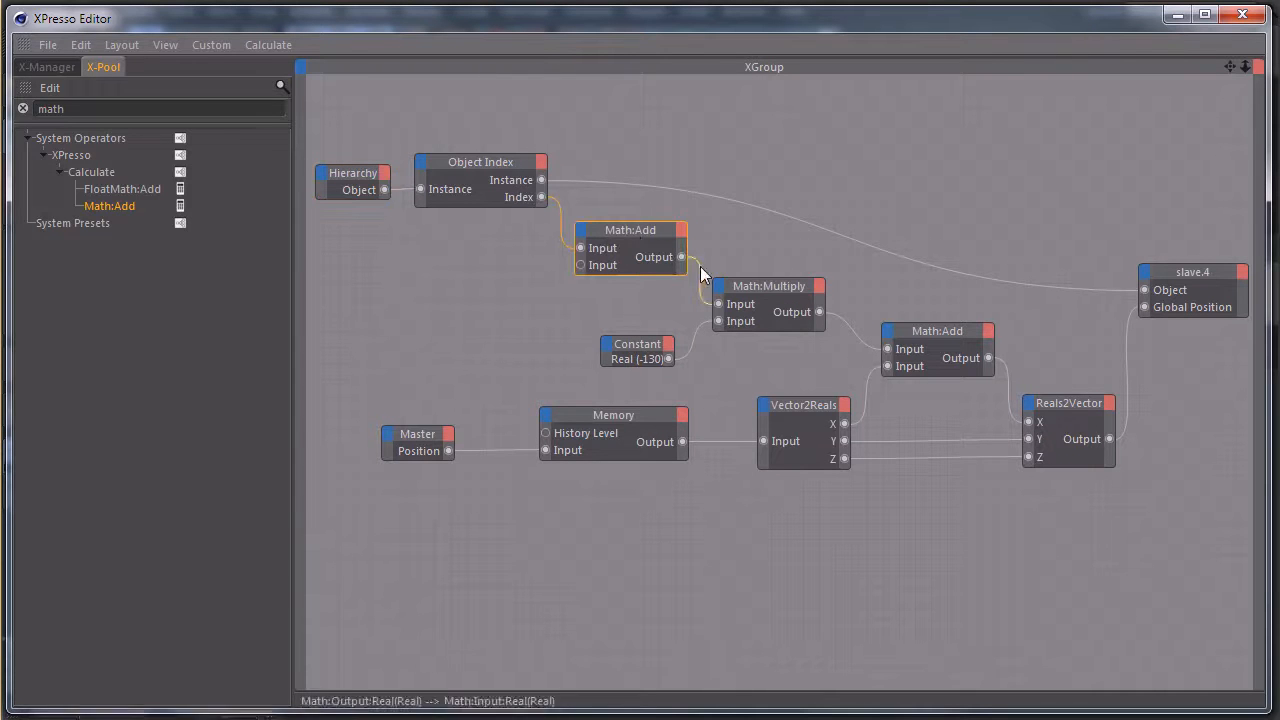
drag(637, 353, 650, 352)
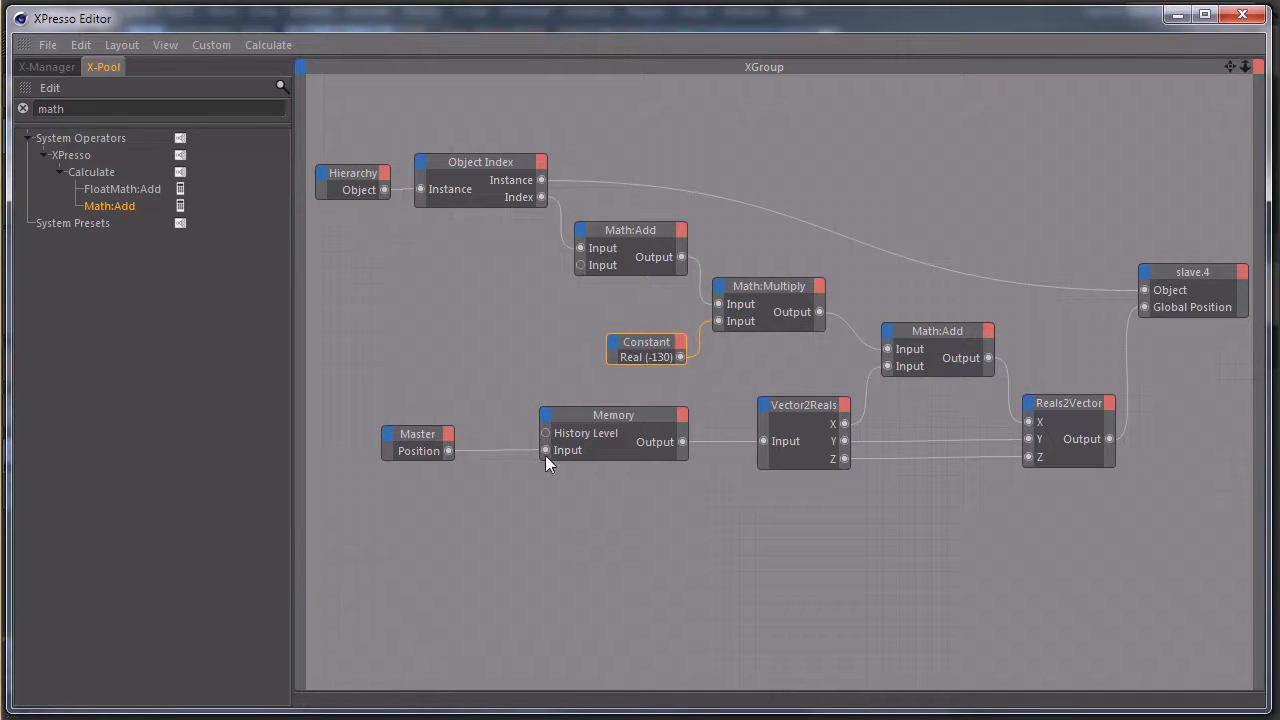
drag(414, 442, 427, 526)
drag(628, 416, 612, 462)
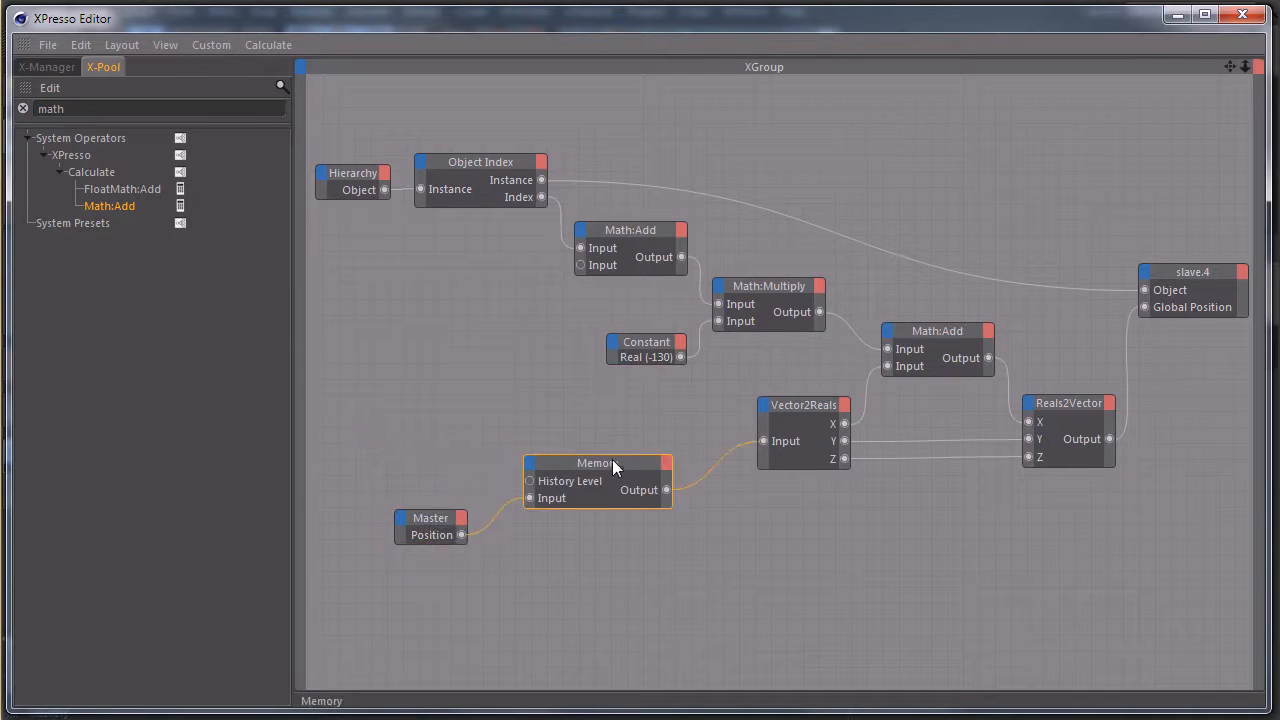
drag(800, 411, 813, 494)
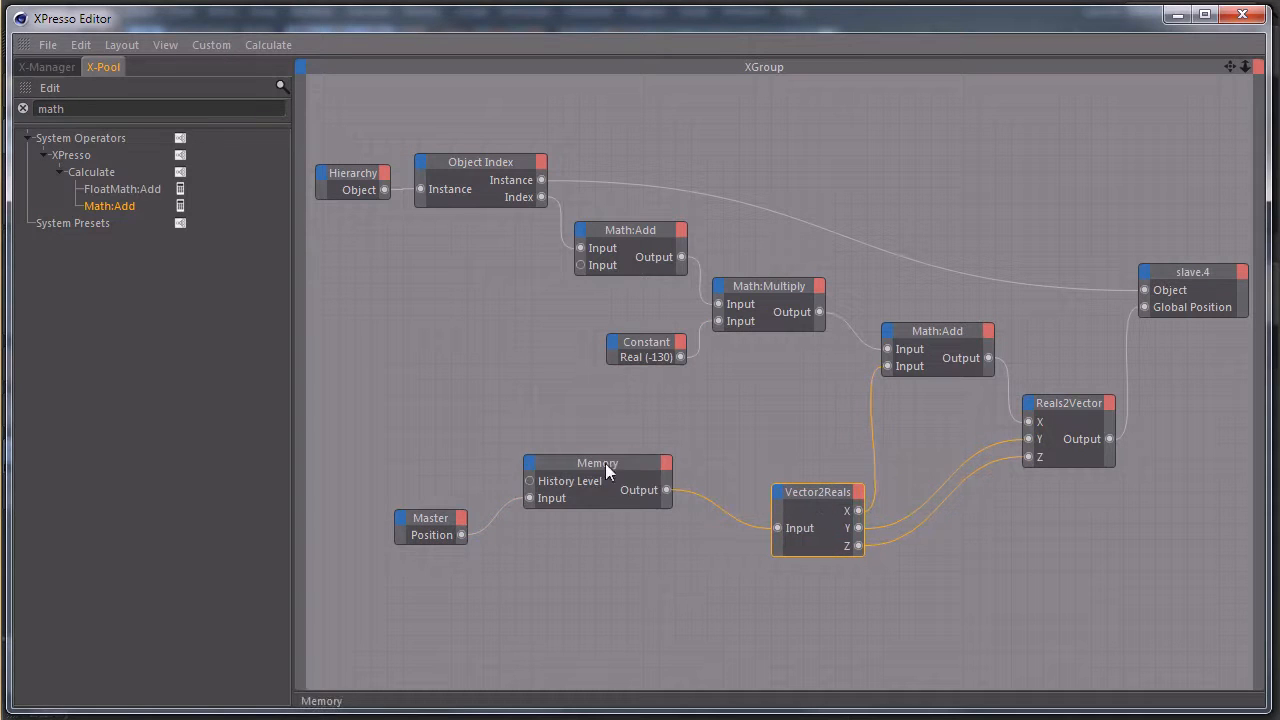
drag(605, 463, 612, 521)
drag(428, 520, 424, 556)
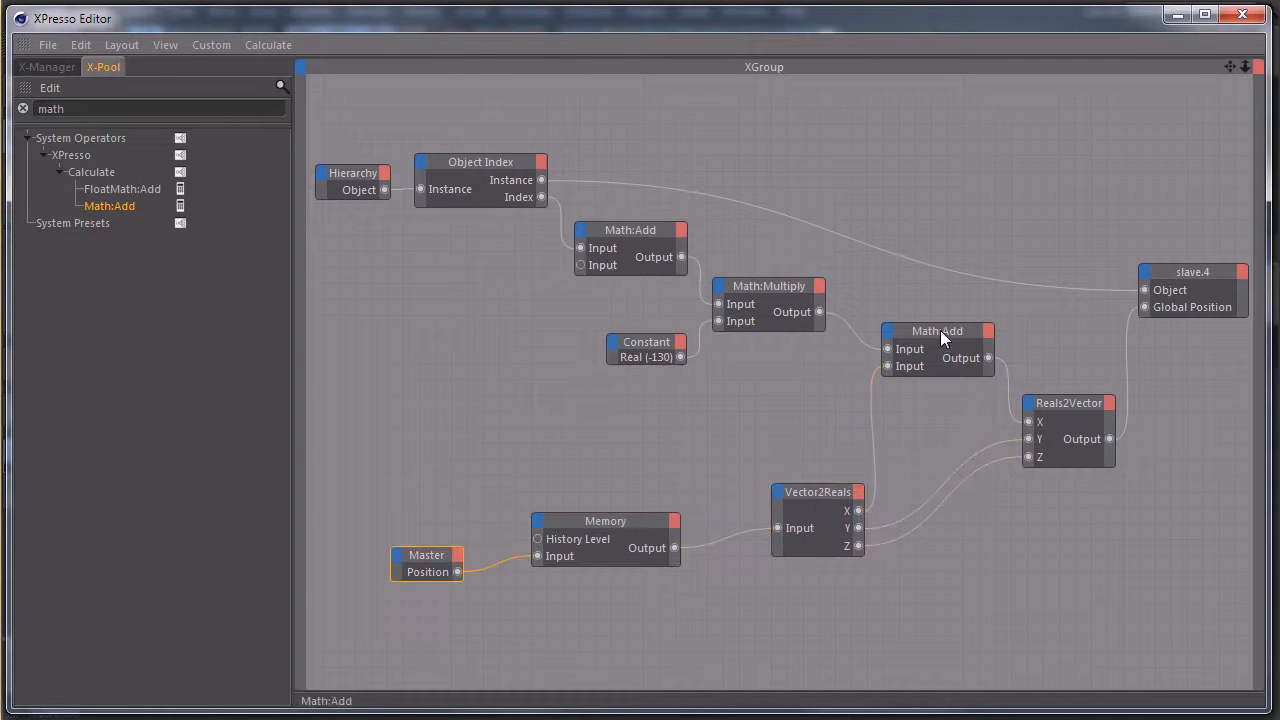
Spread the Reals2Vector, Math:Add and slave.4 nodes further right into a left-to-right flow
drag(940, 330, 950, 341)
drag(1076, 404, 1118, 445)
click(1189, 273)
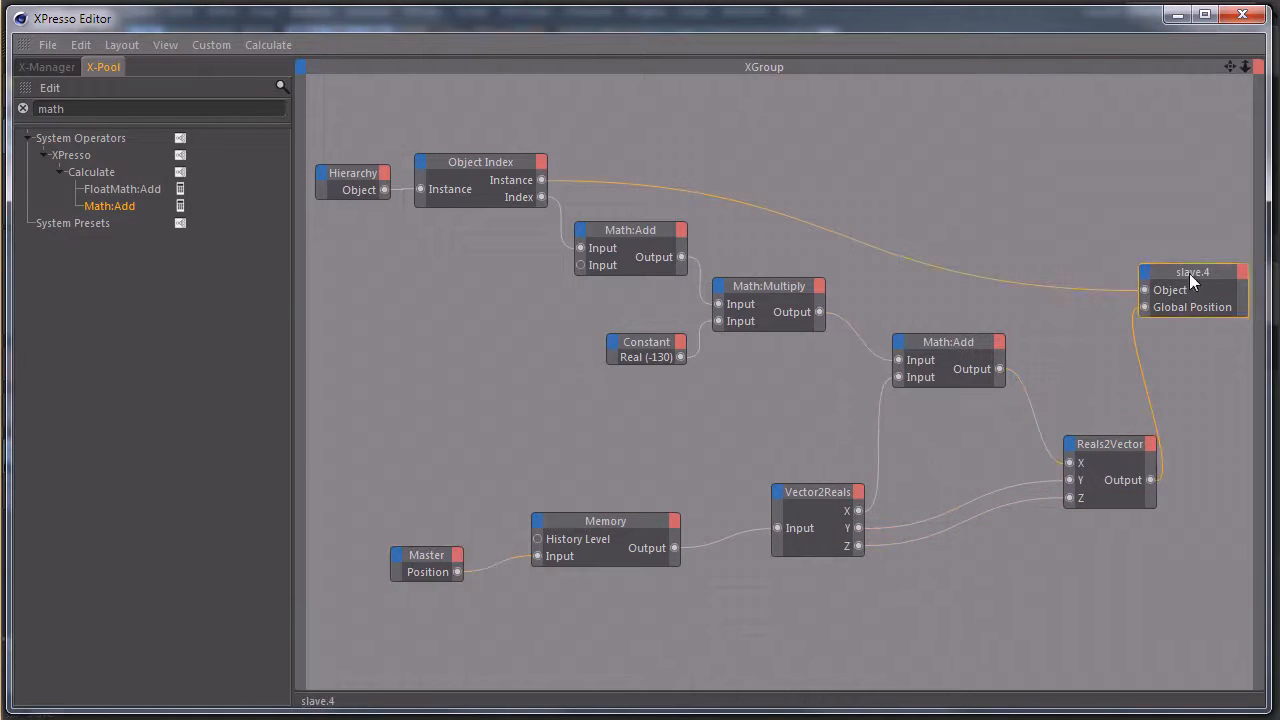
drag(1189, 273, 1250, 288)
drag(940, 345, 960, 366)
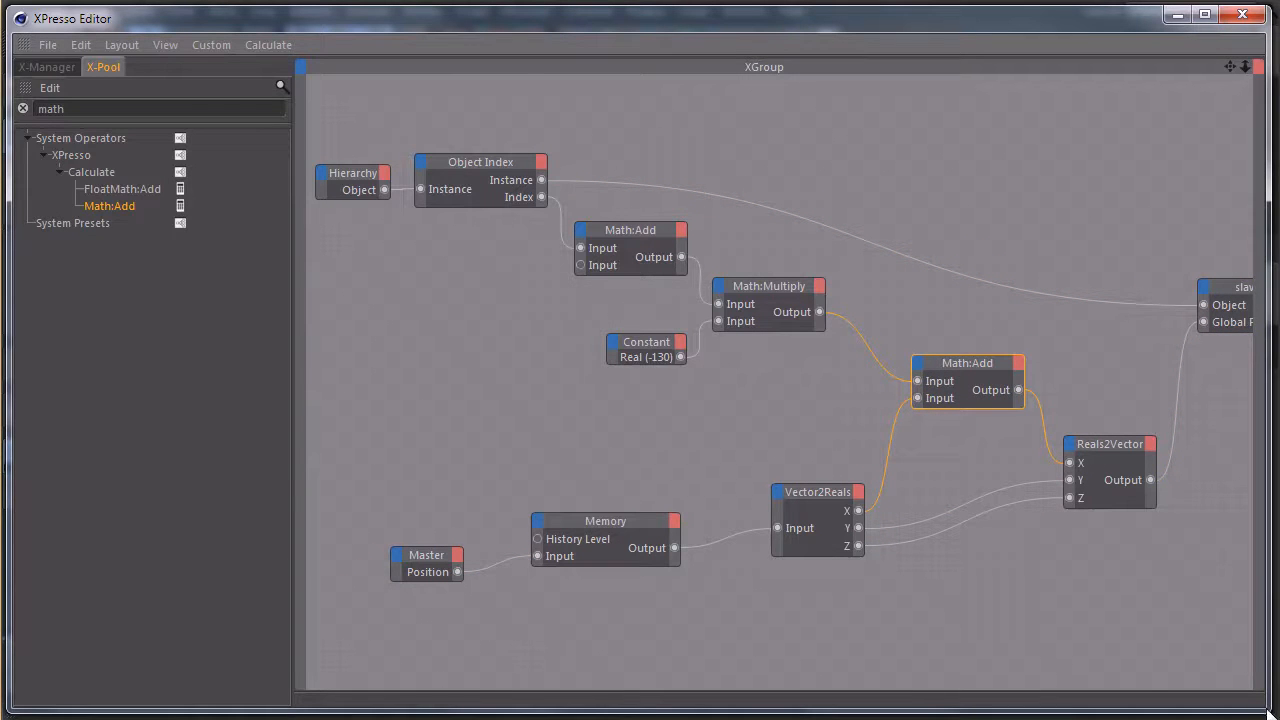
Shrink the XPresso Editor to reveal the scene and set the Memory node's History Level to 10
drag(1270, 714, 725, 578)
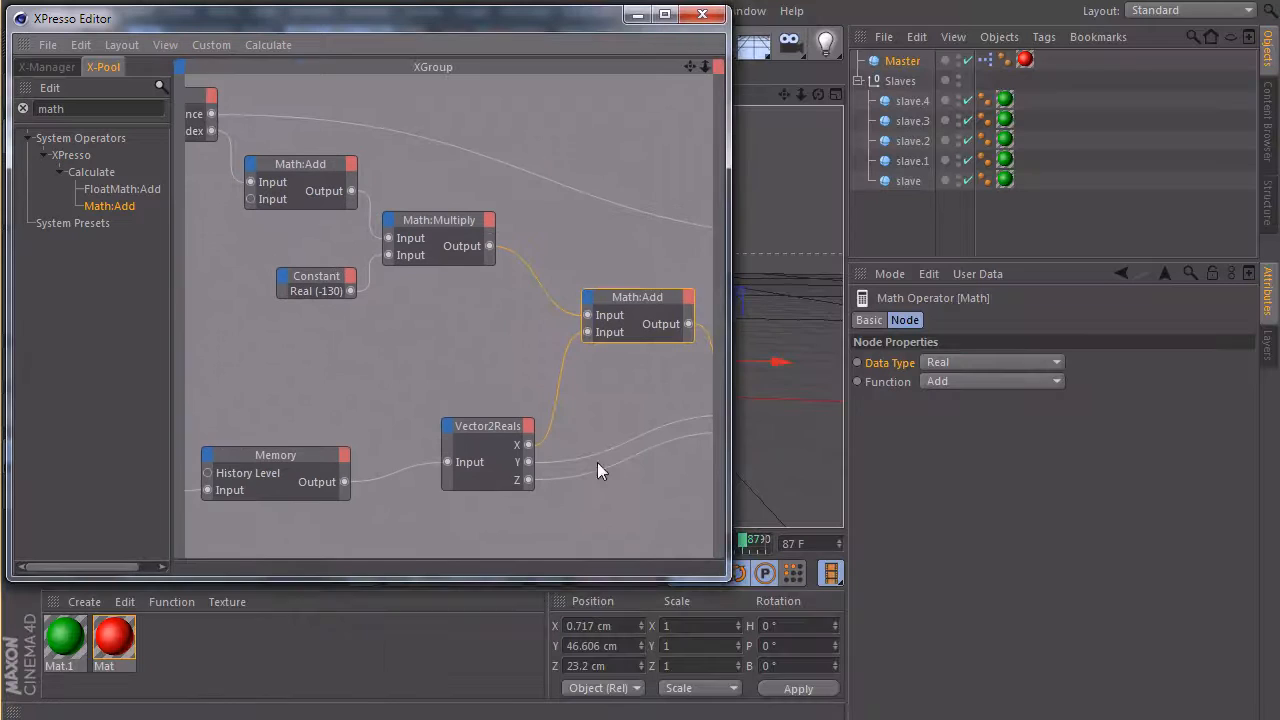
click(400, 404)
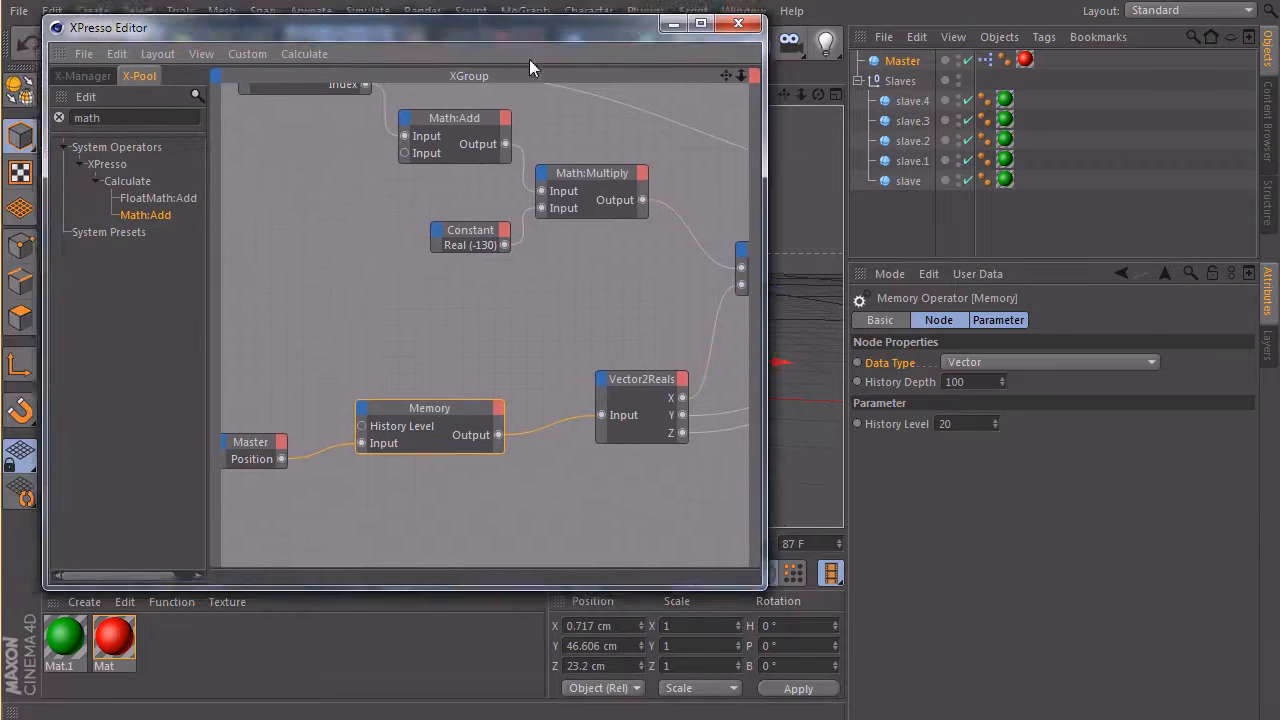
mouse_move(465, 18)
mouse_down()
mouse_move(519, 122)
mouse_move(506, 170)
mouse_up()
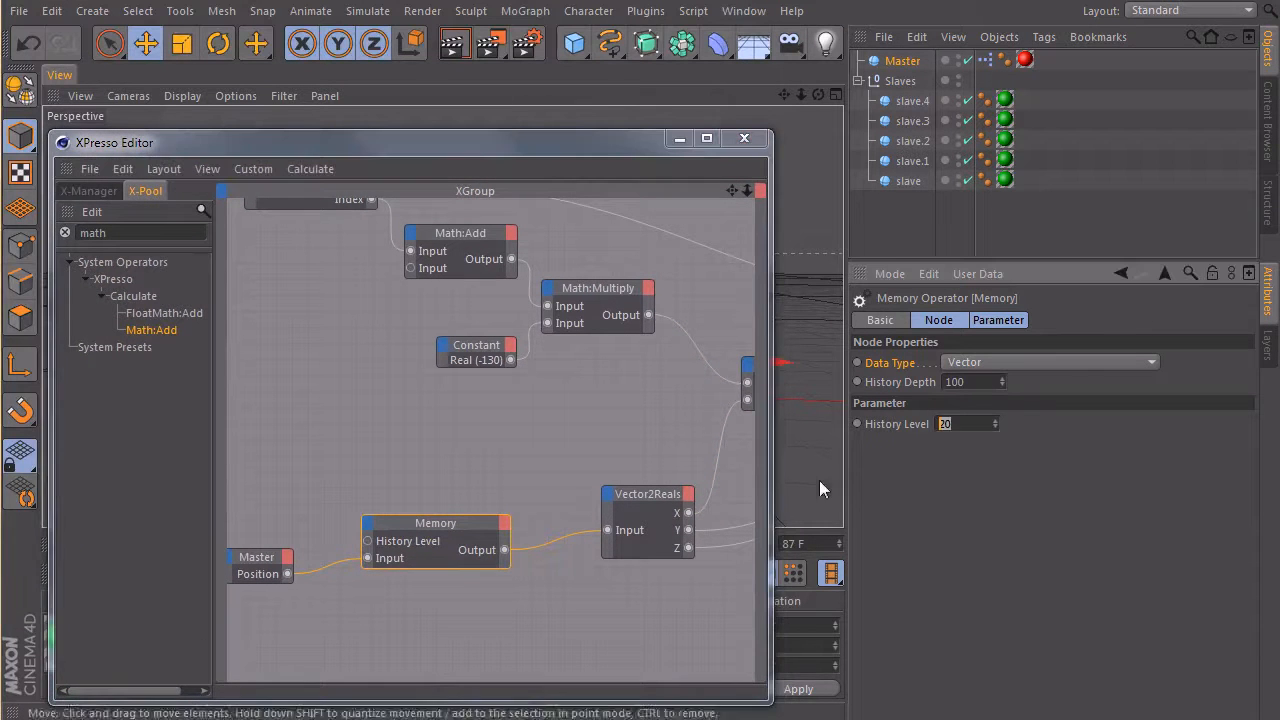
double_click(944, 424)
text(10)
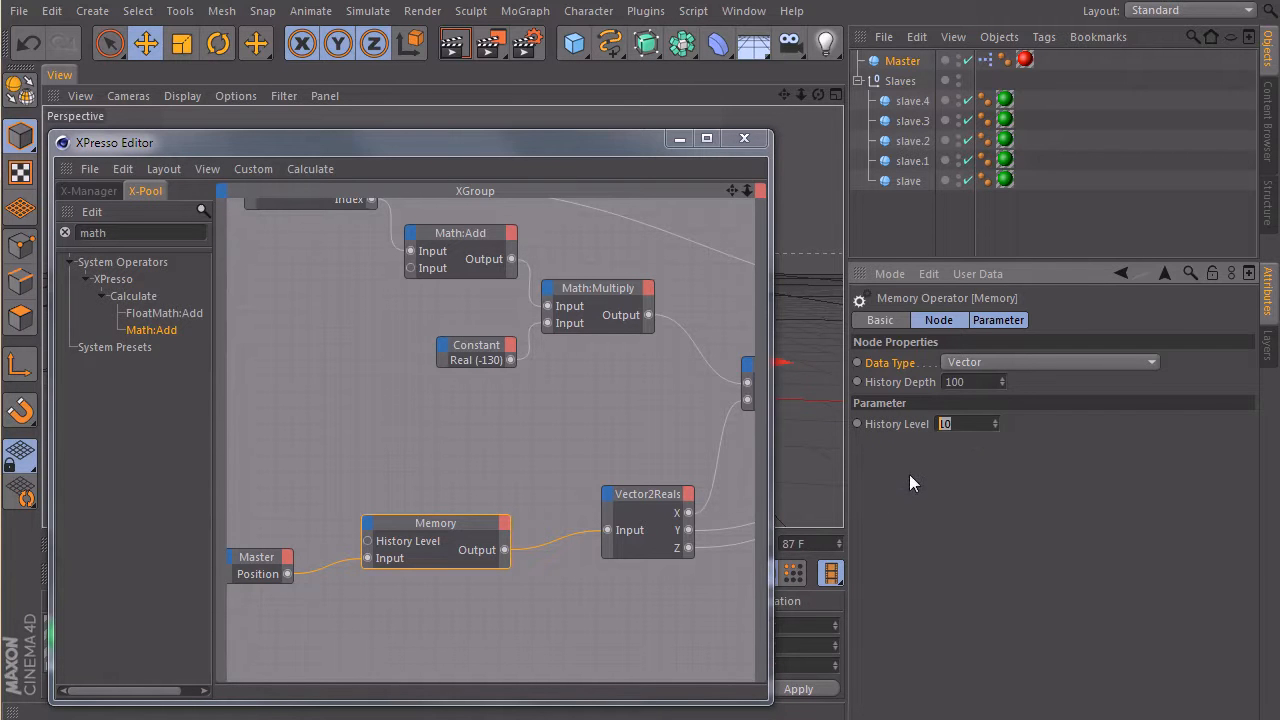
click(502, 475)
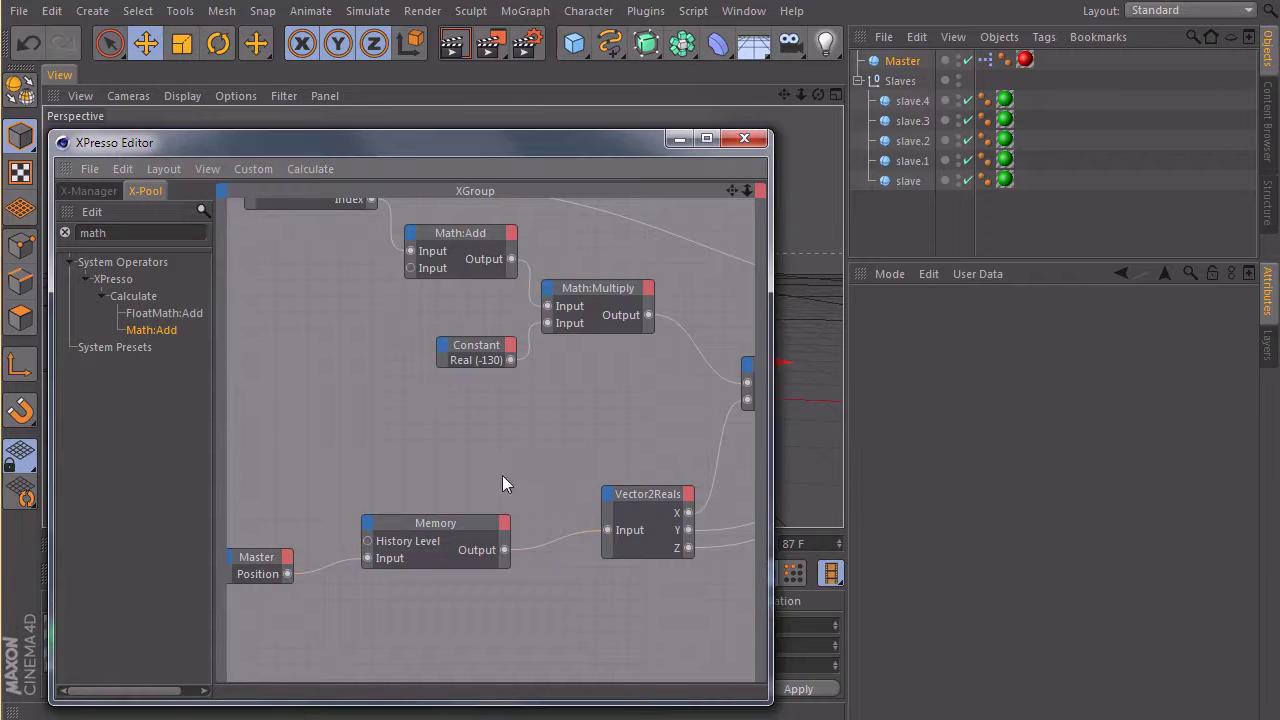
click(407, 539)
drag(419, 526, 430, 524)
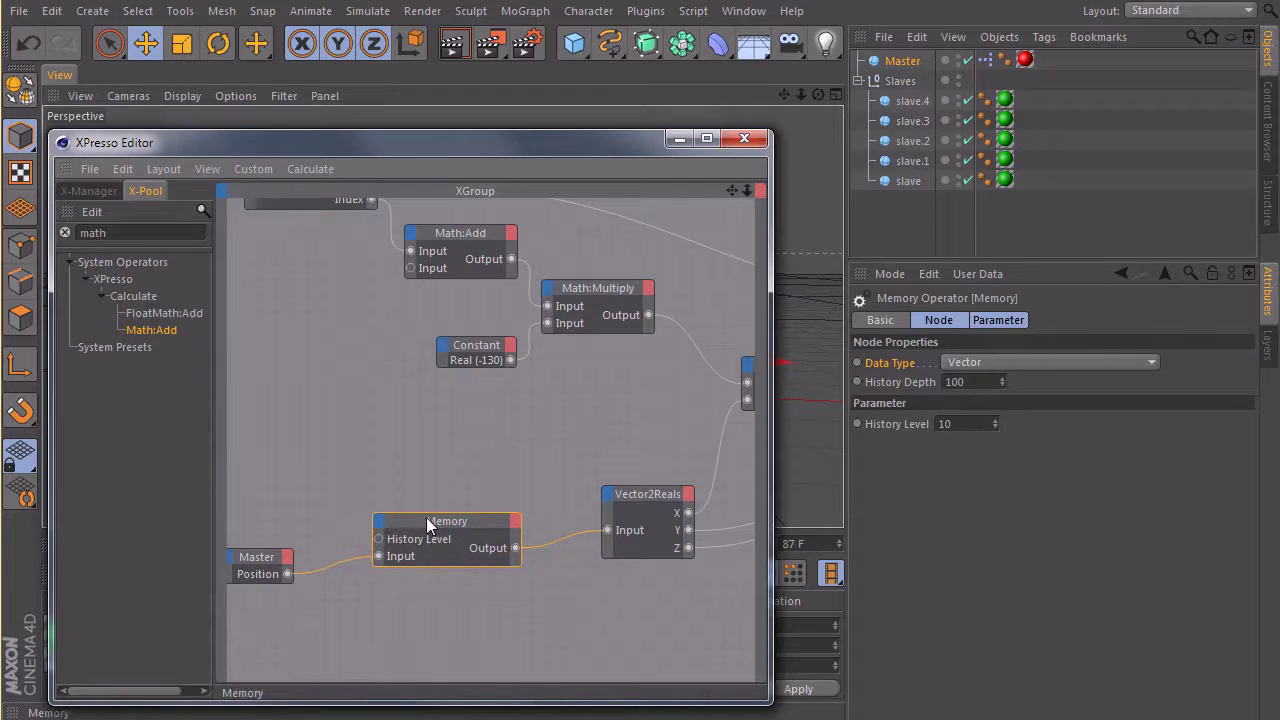
Check the slave.4, slave.2 and slave.3 spheres against the Memory node's settings
click(913, 101)
click(912, 140)
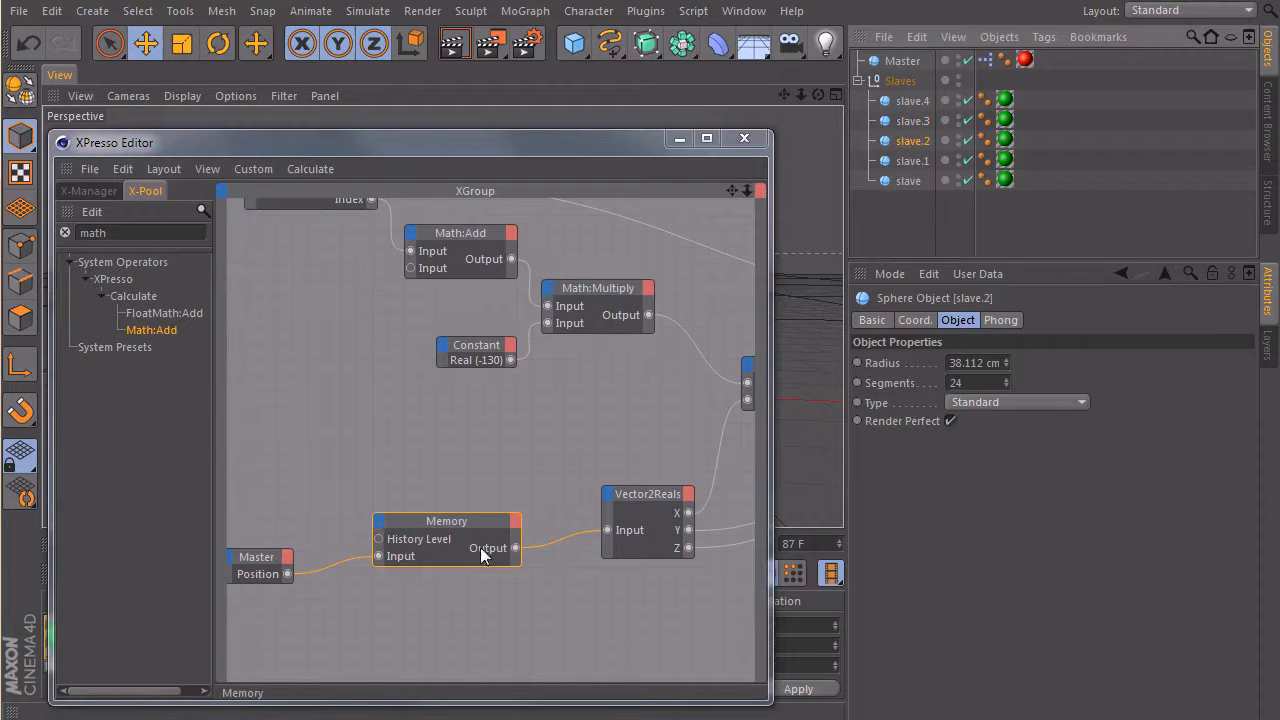
click(458, 519)
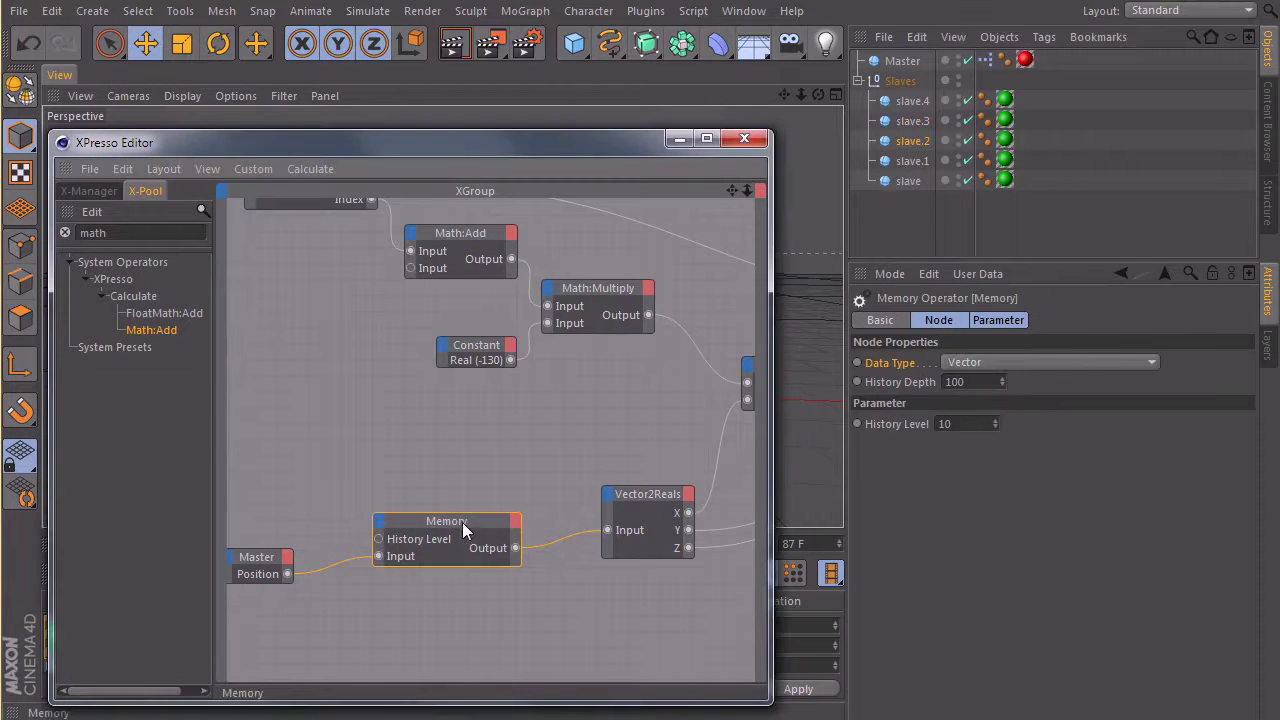
click(913, 100)
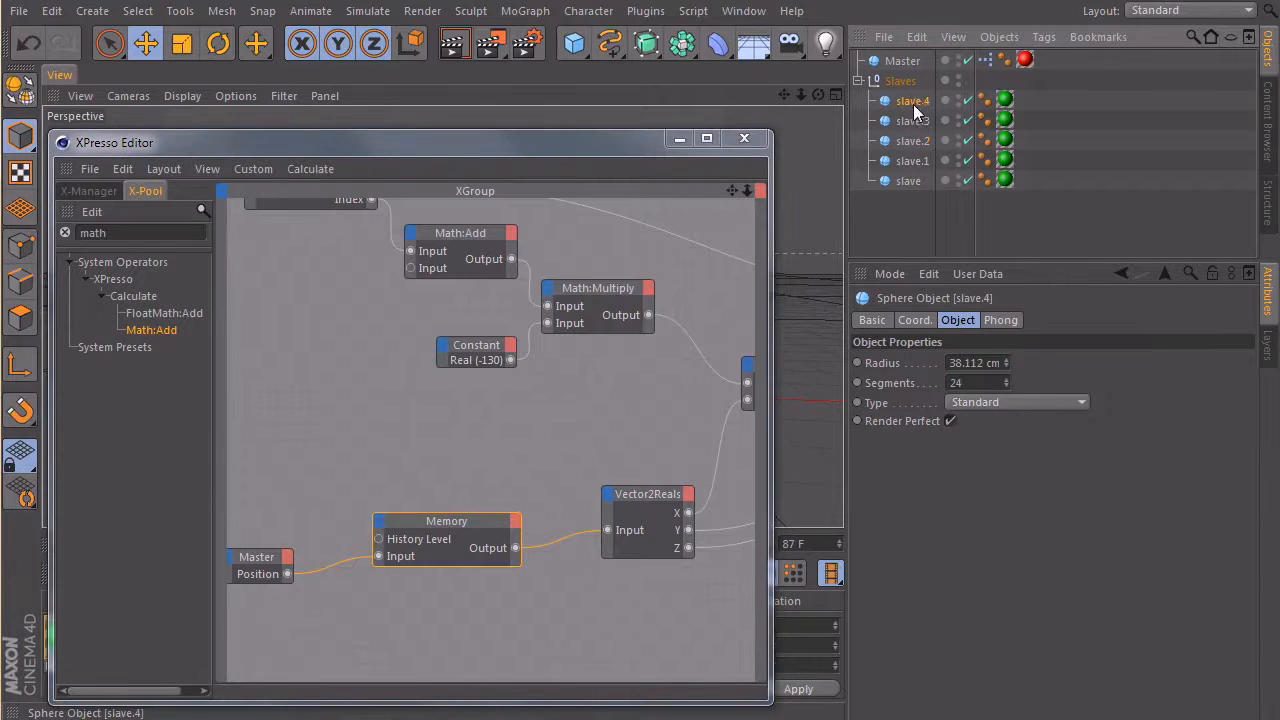
click(912, 121)
drag(536, 152, 577, 126)
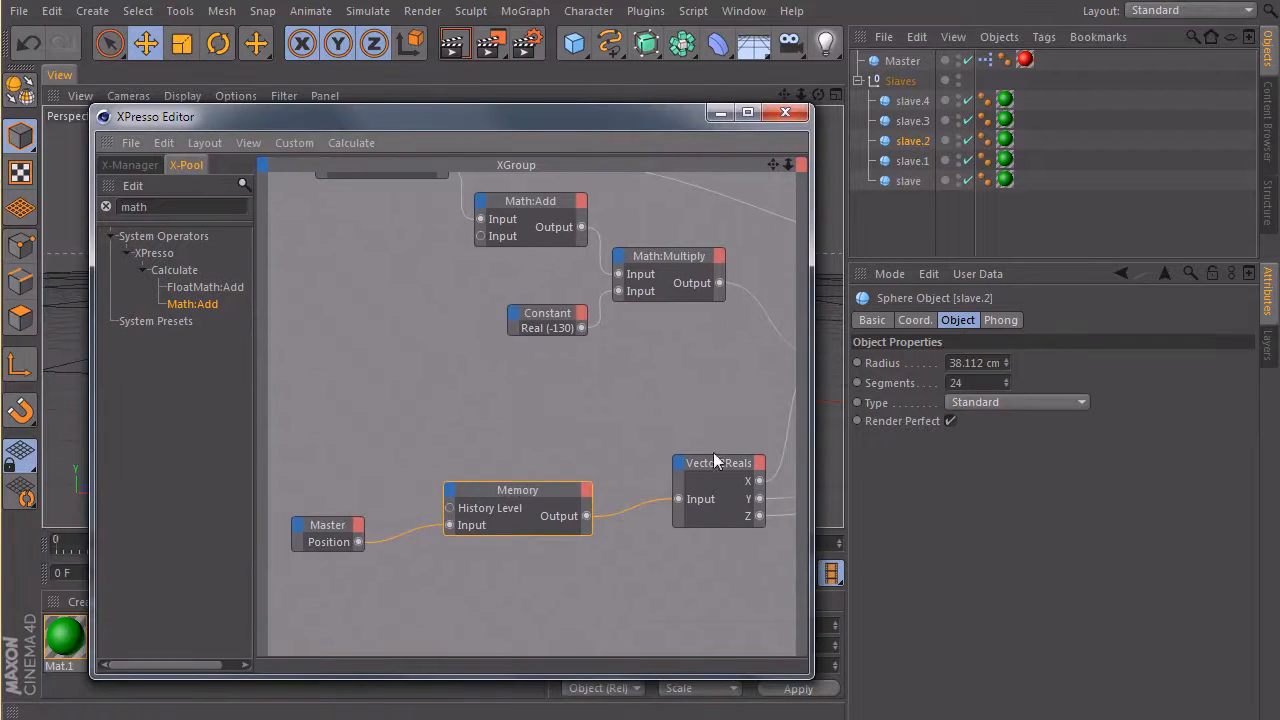
Add a new Constant node with value 10 from the X-Pool and place it left of the existing nodes
drag(812, 488, 1015, 470)
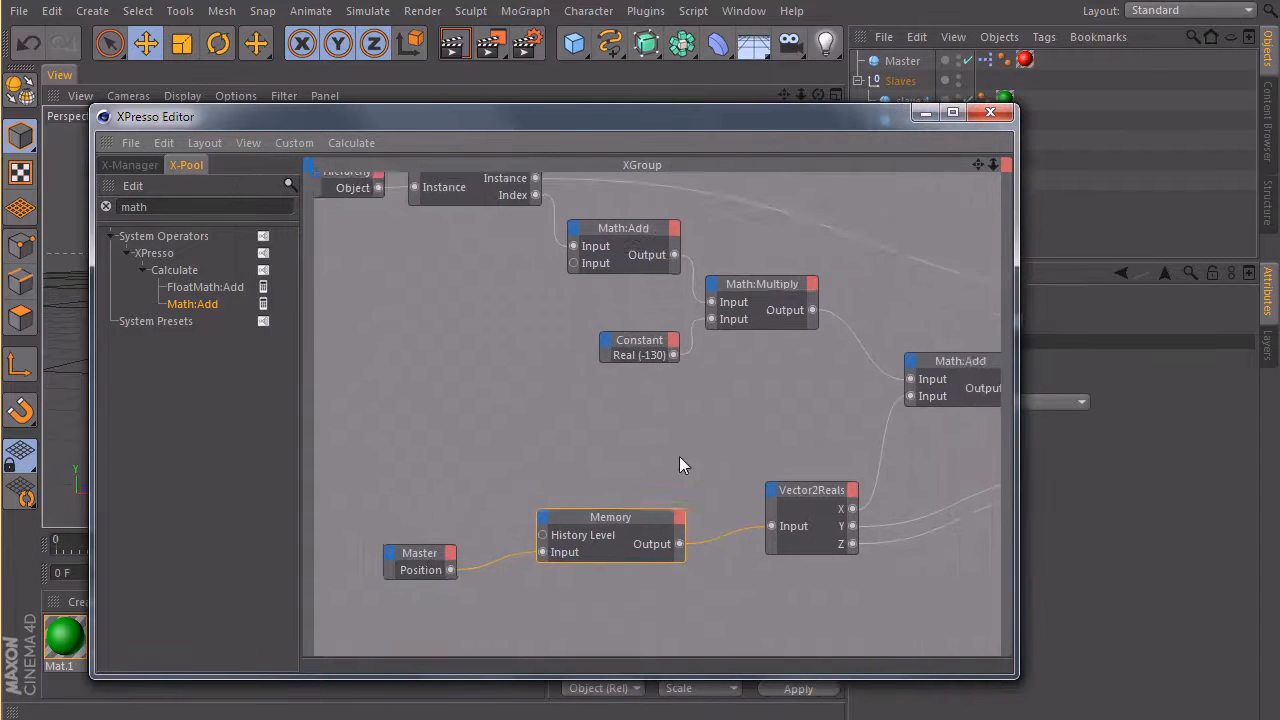
mouse_move(660, 420)
mouse_down()
mouse_move(718, 481)
mouse_move(743, 481)
mouse_up()
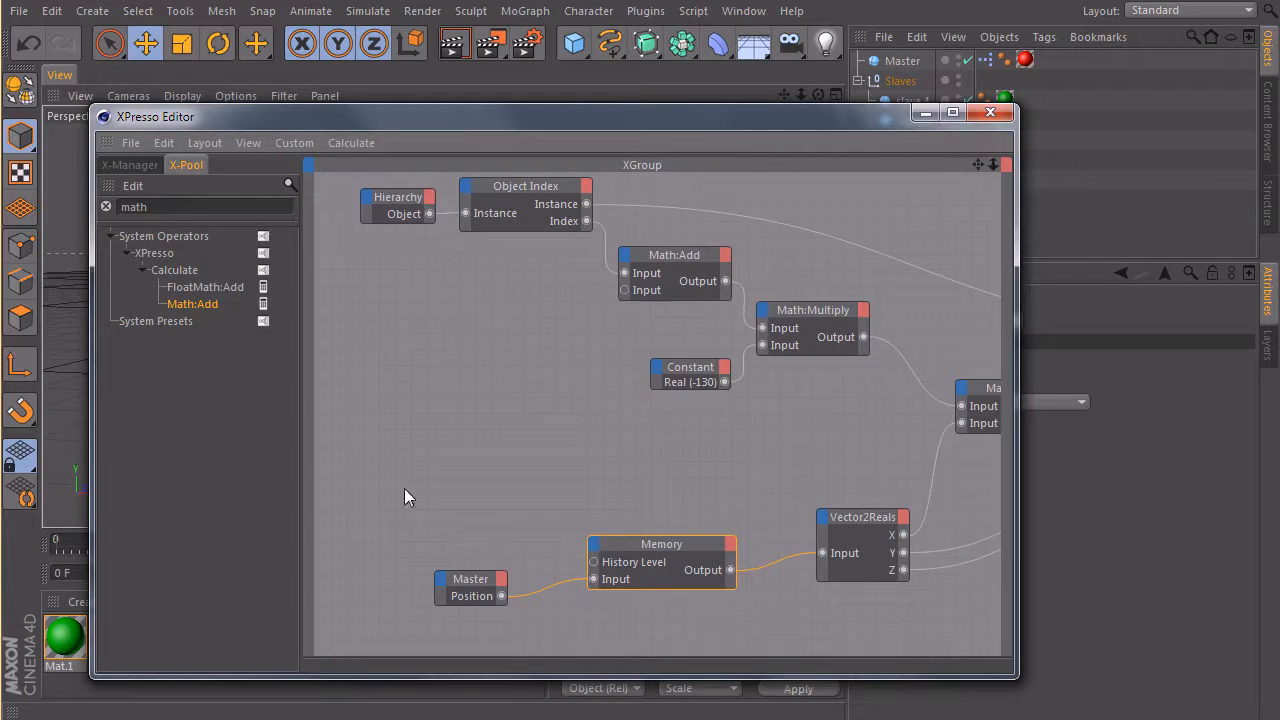
drag(200, 206, 67, 203)
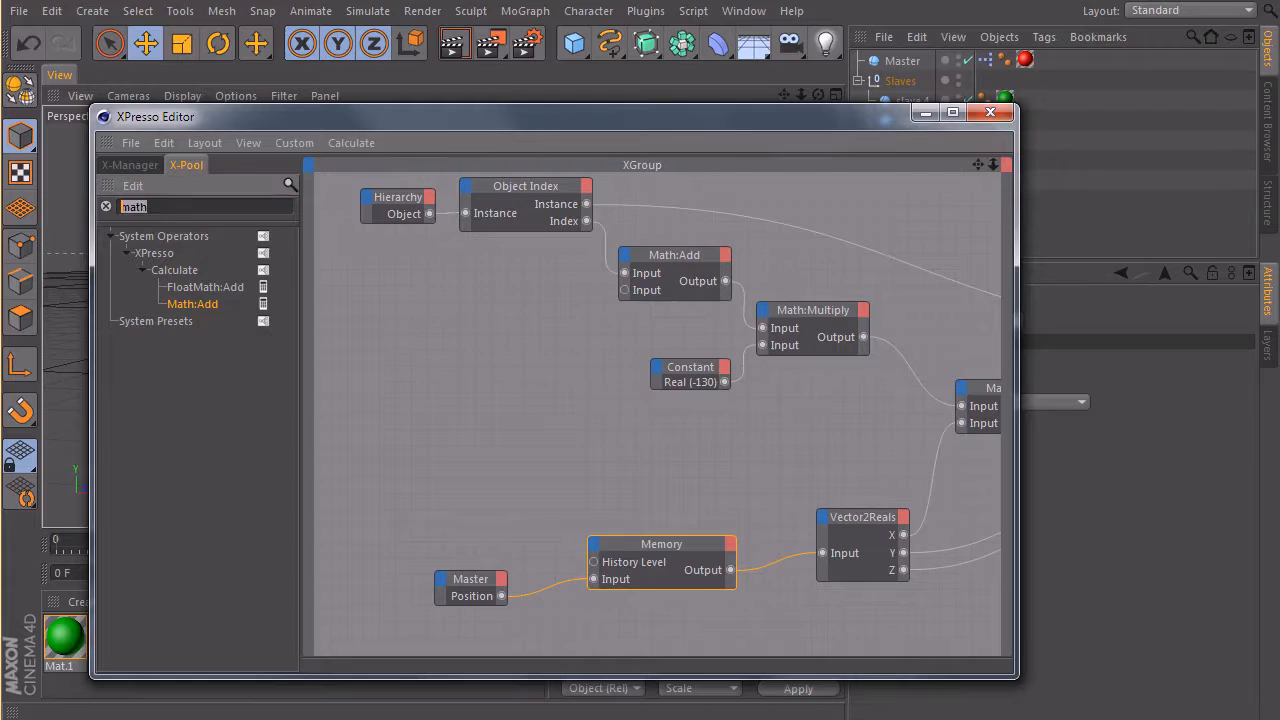
text(consta)
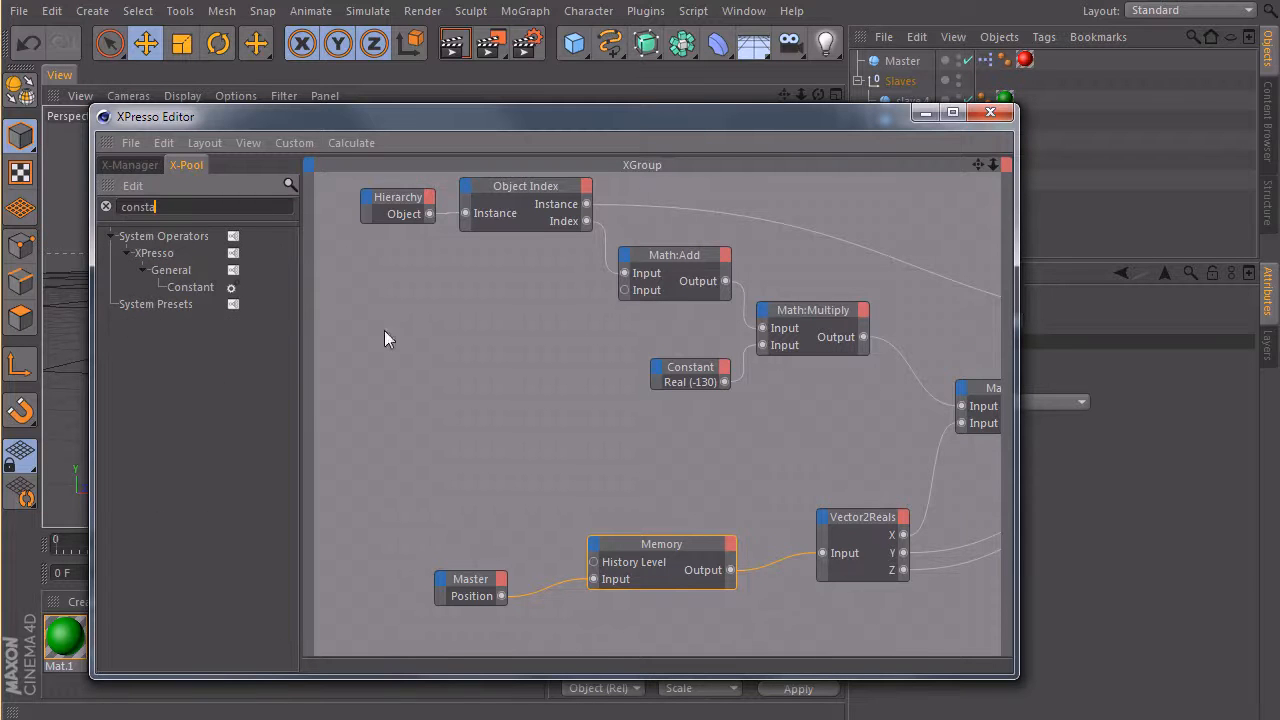
drag(495, 456, 498, 456)
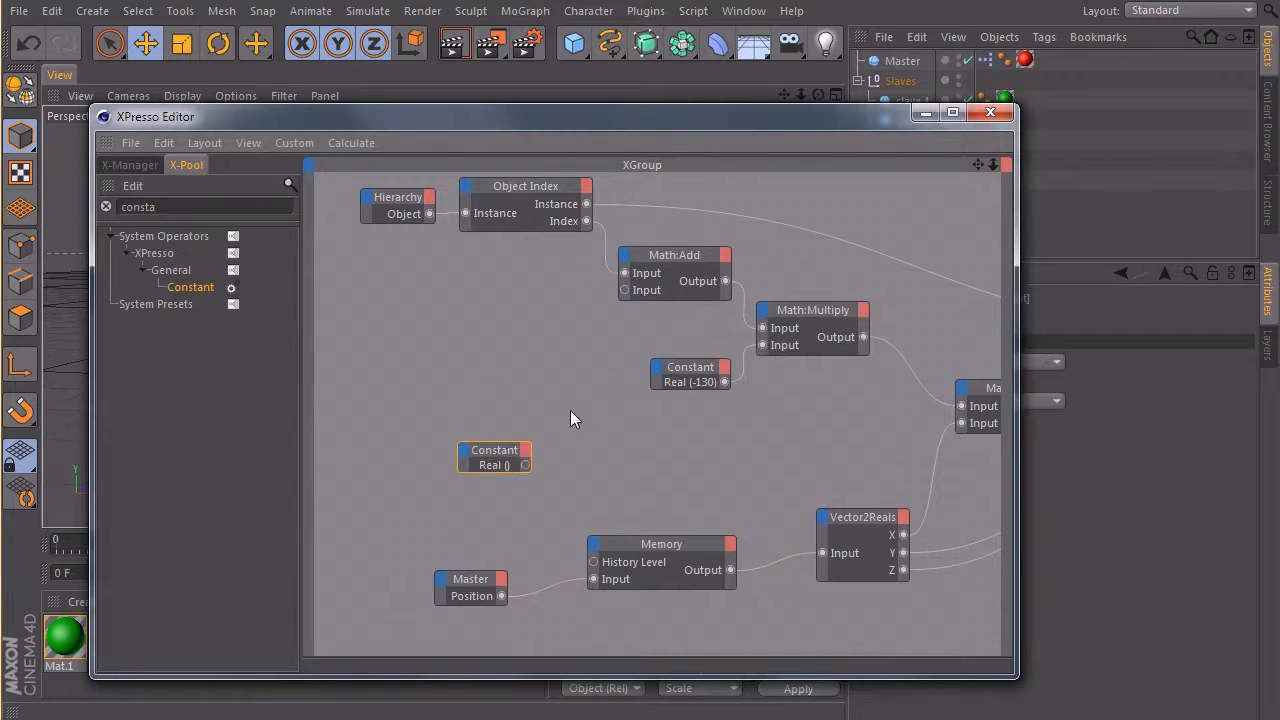
drag(742, 112, 534, 96)
double_click(927, 382)
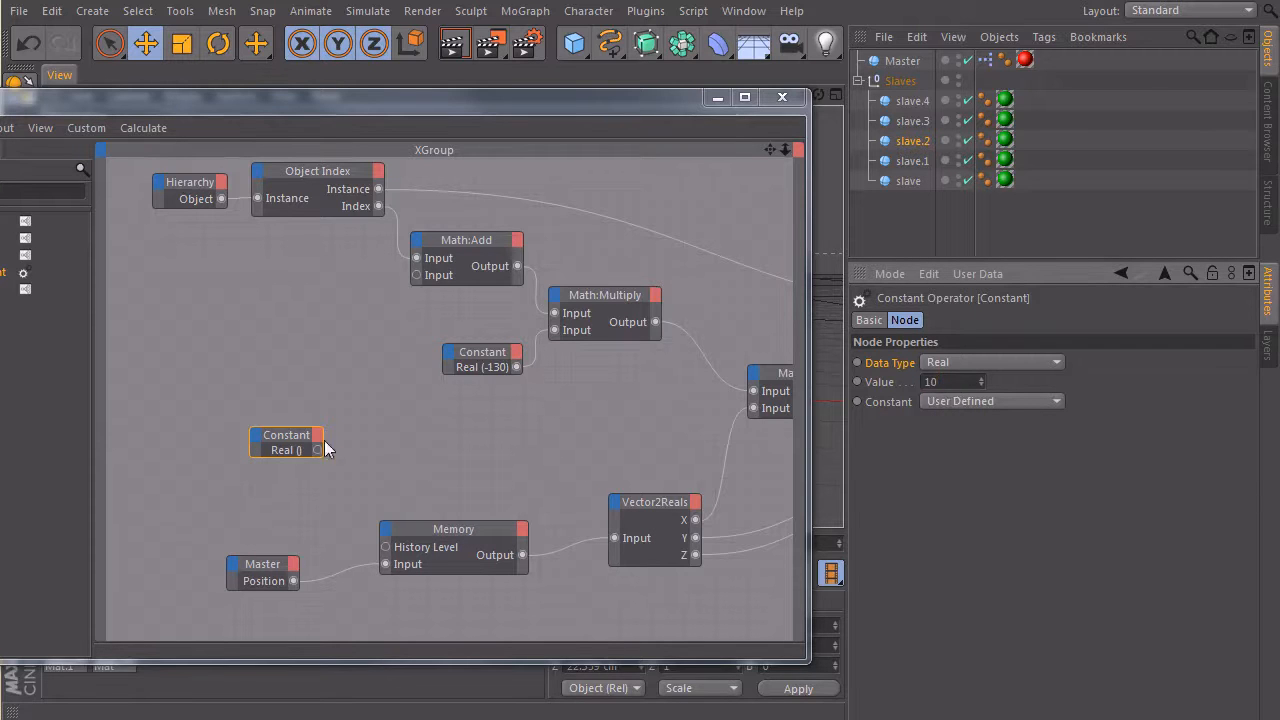
mouse_move(303, 450)
mouse_down()
mouse_move(228, 399)
mouse_move(217, 437)
mouse_up()
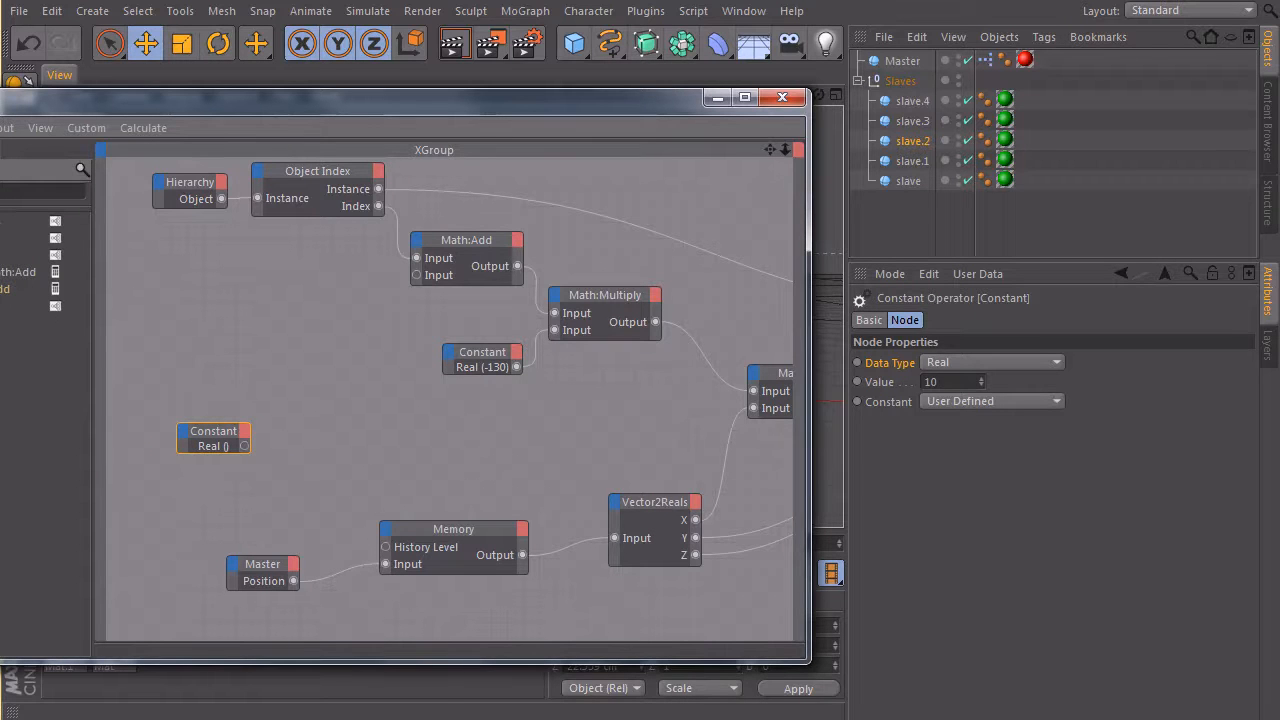
Add a Math node set to Multiply fed by the Constant 10, arranging it beside Master and Memory
click(368, 400)
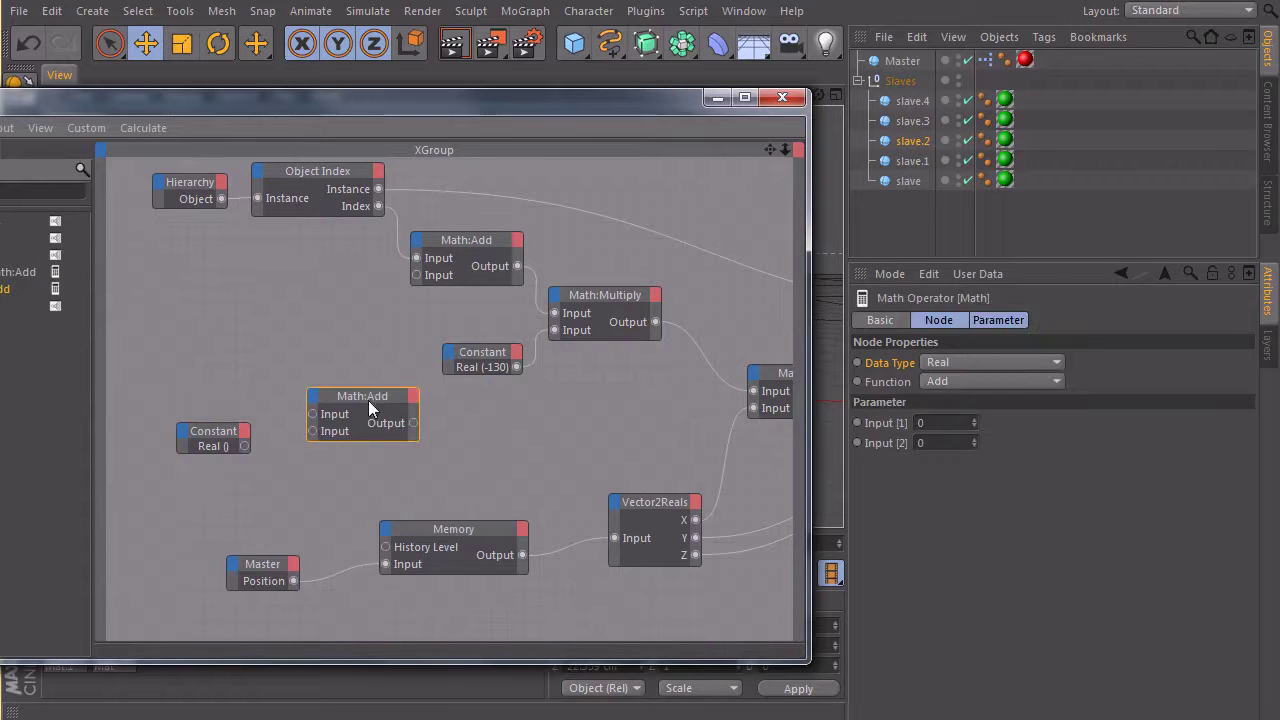
click(978, 383)
click(964, 441)
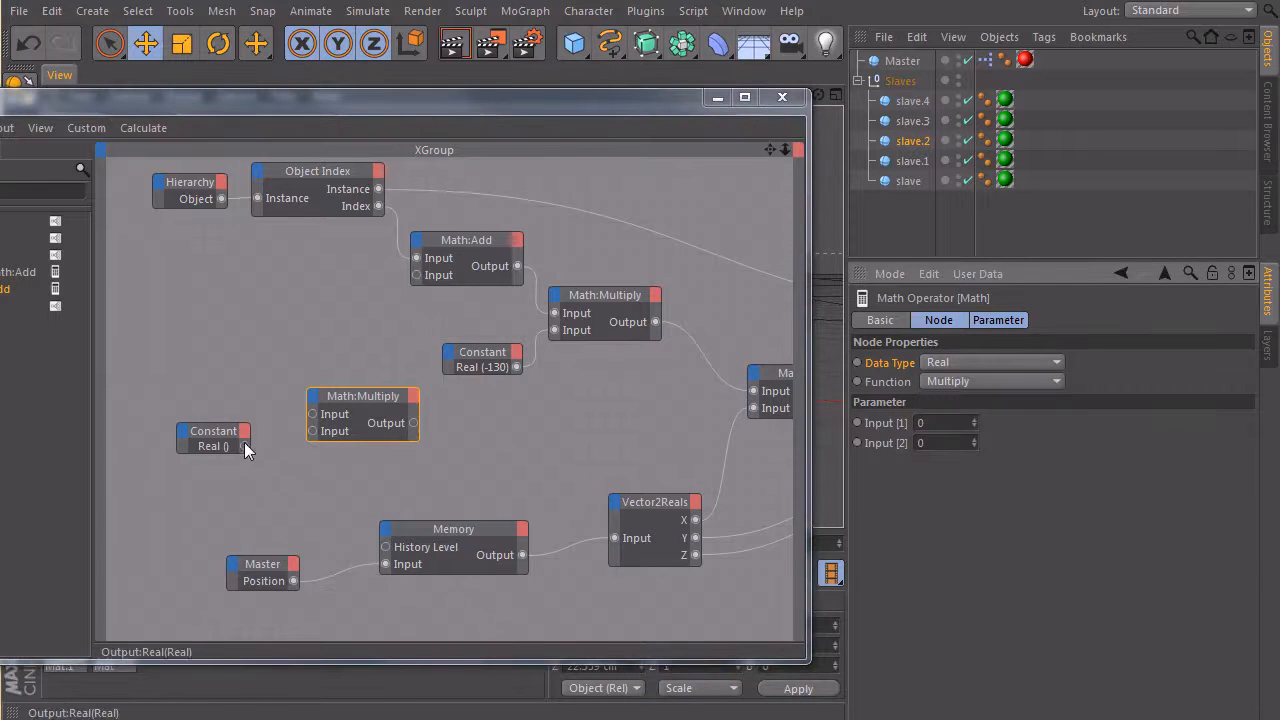
drag(244, 442, 313, 431)
drag(213, 431, 193, 458)
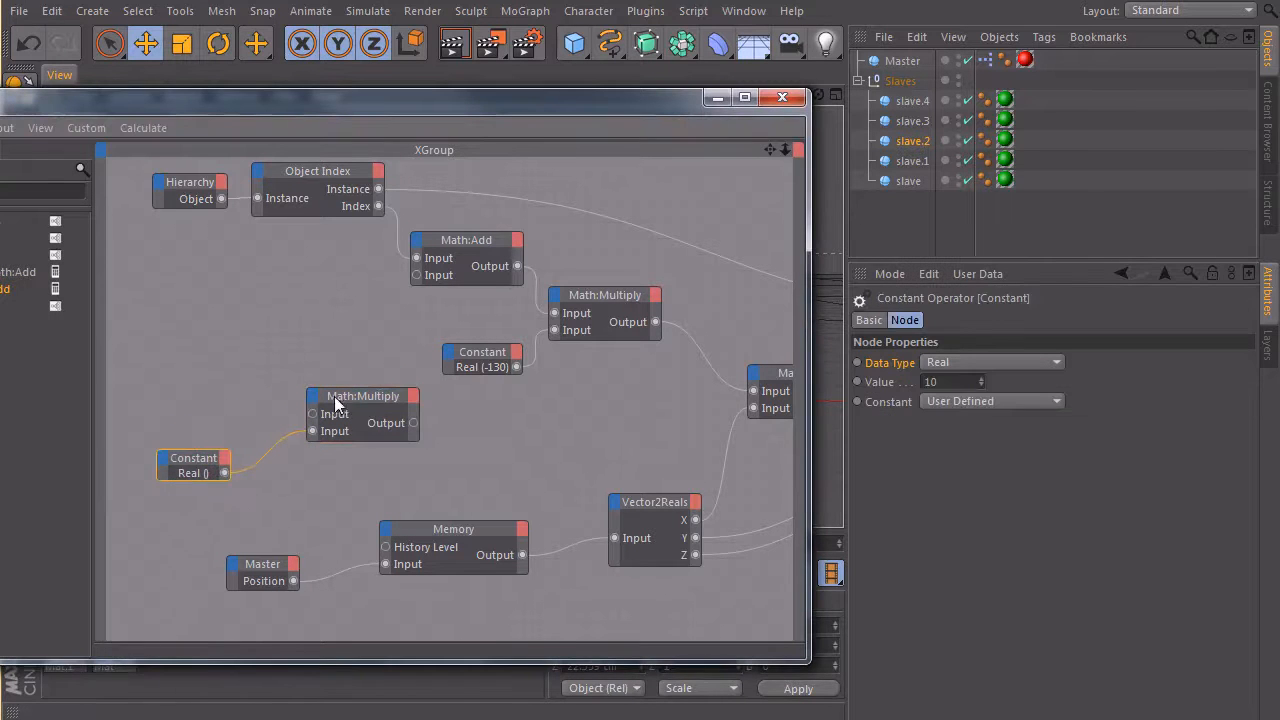
drag(363, 396, 327, 430)
drag(262, 564, 237, 572)
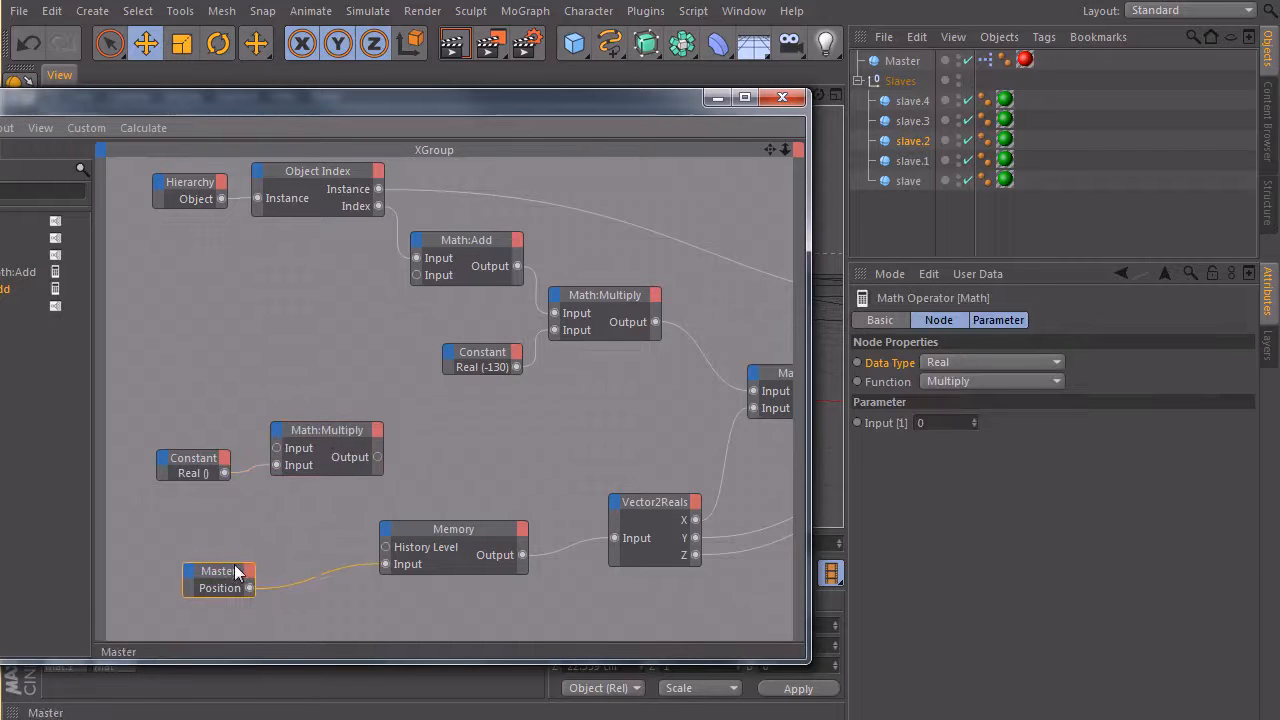
drag(456, 532, 452, 559)
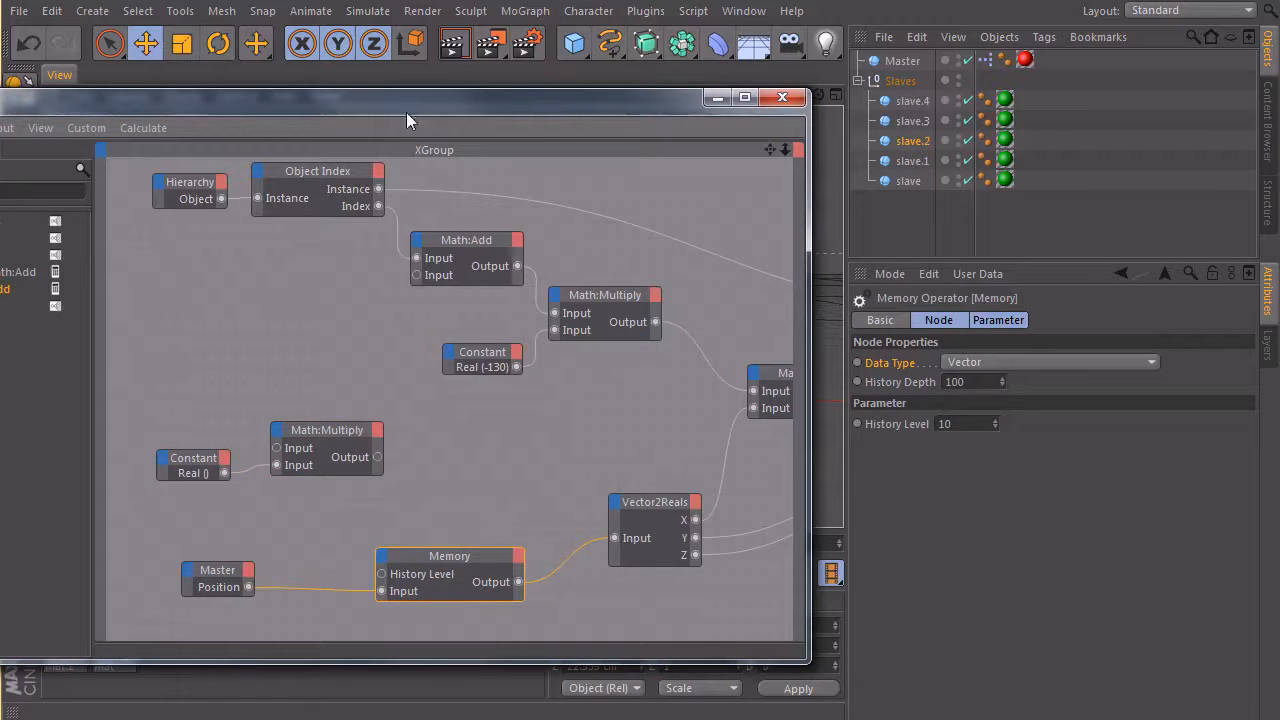
drag(406, 112, 569, 105)
Wire the Math:Add result into Math:Multiply and drive Memory's History Level with its output
click(505, 422)
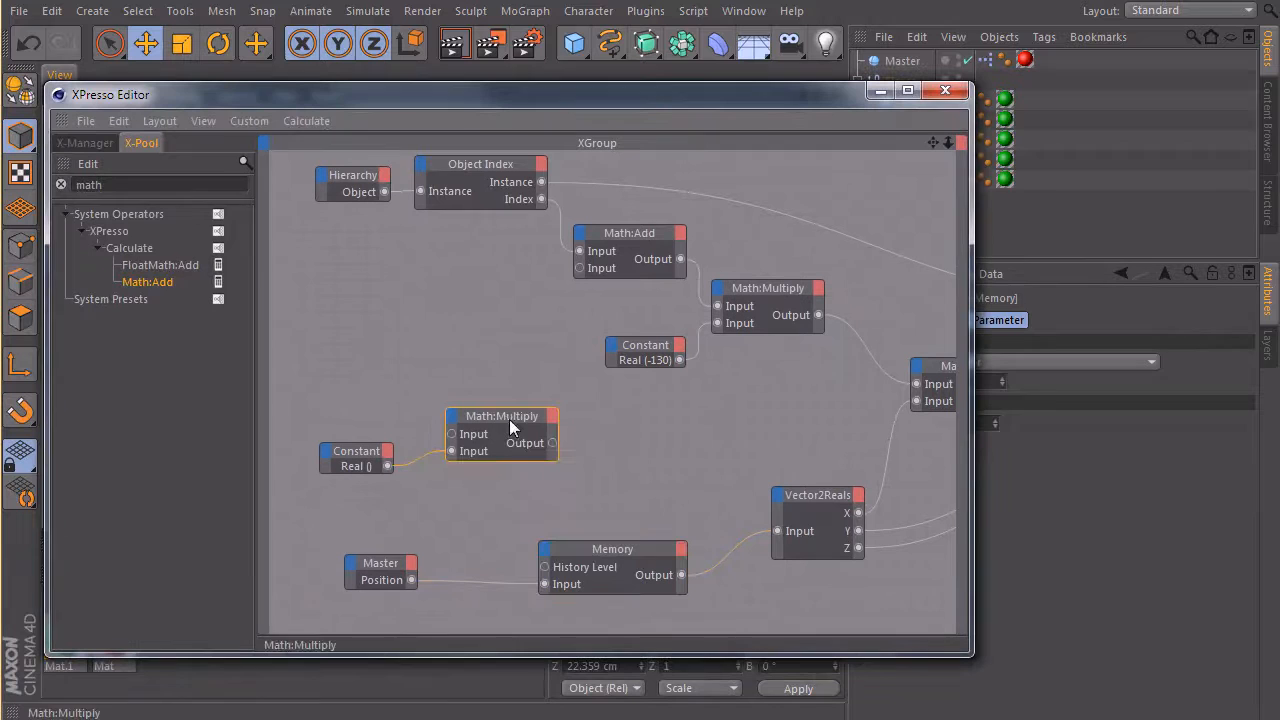
drag(509, 419, 513, 417)
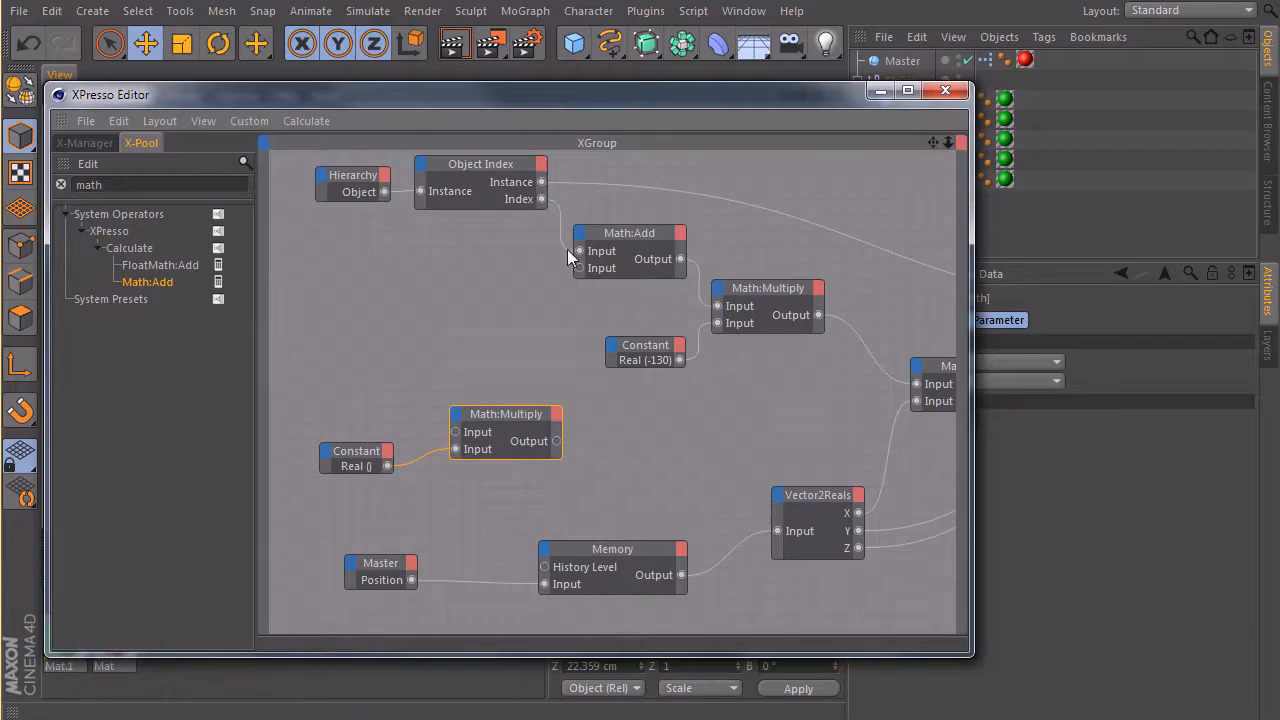
click(638, 235)
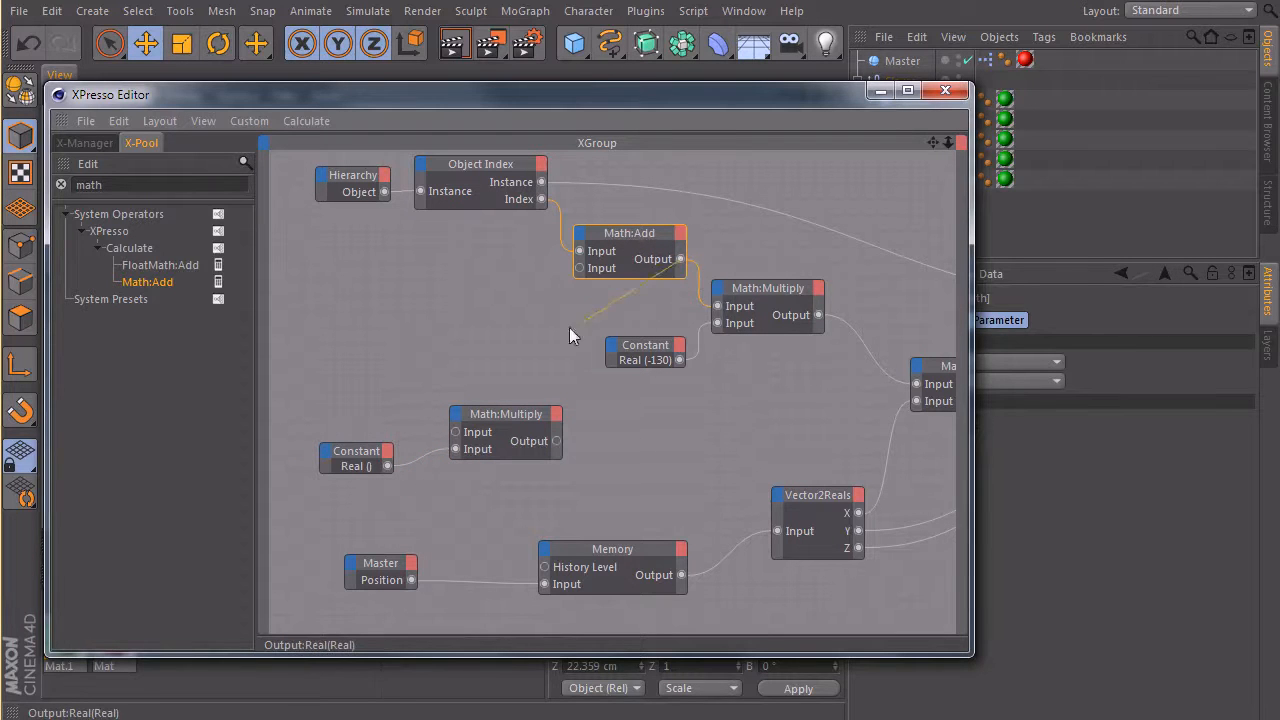
drag(455, 438, 456, 432)
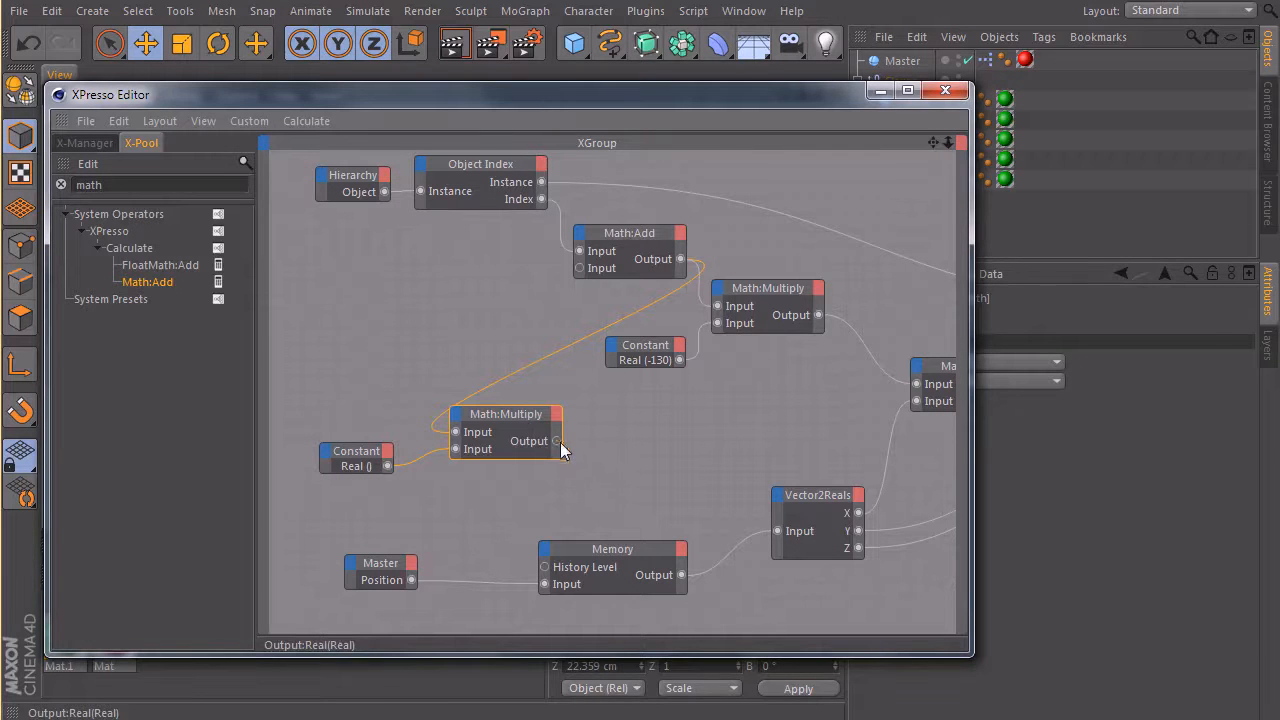
drag(544, 564, 544, 568)
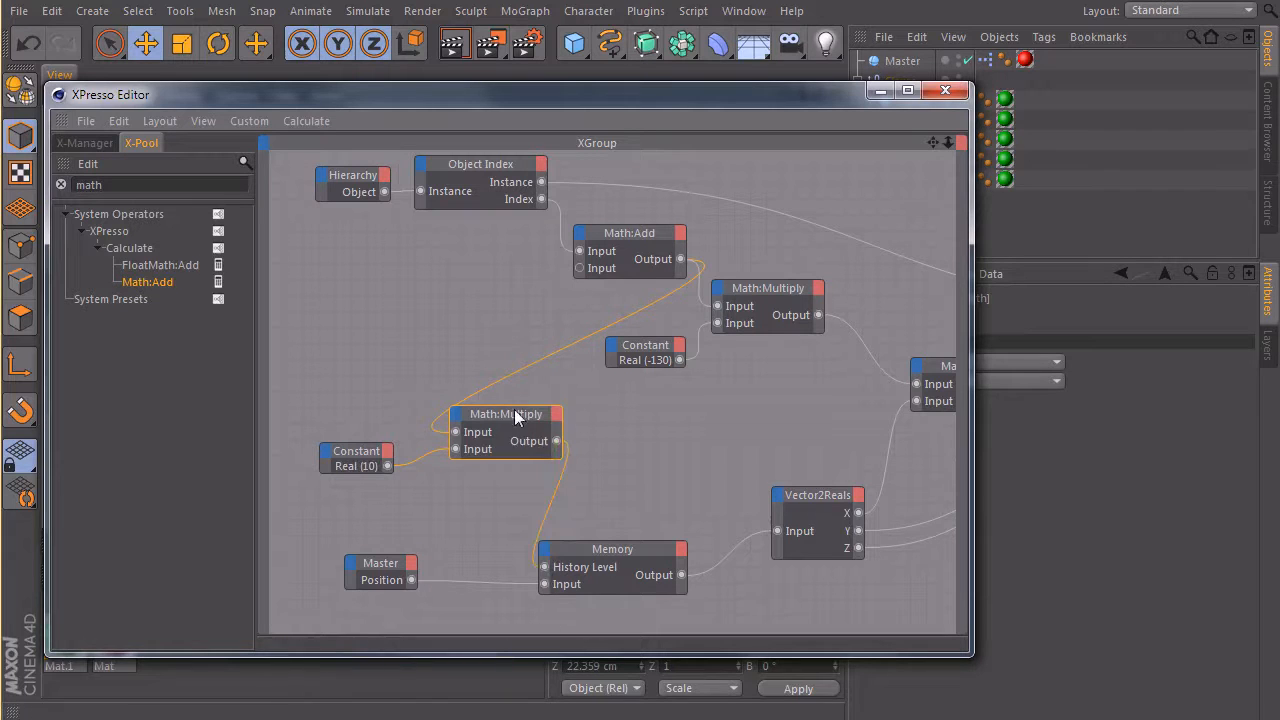
drag(514, 414, 516, 436)
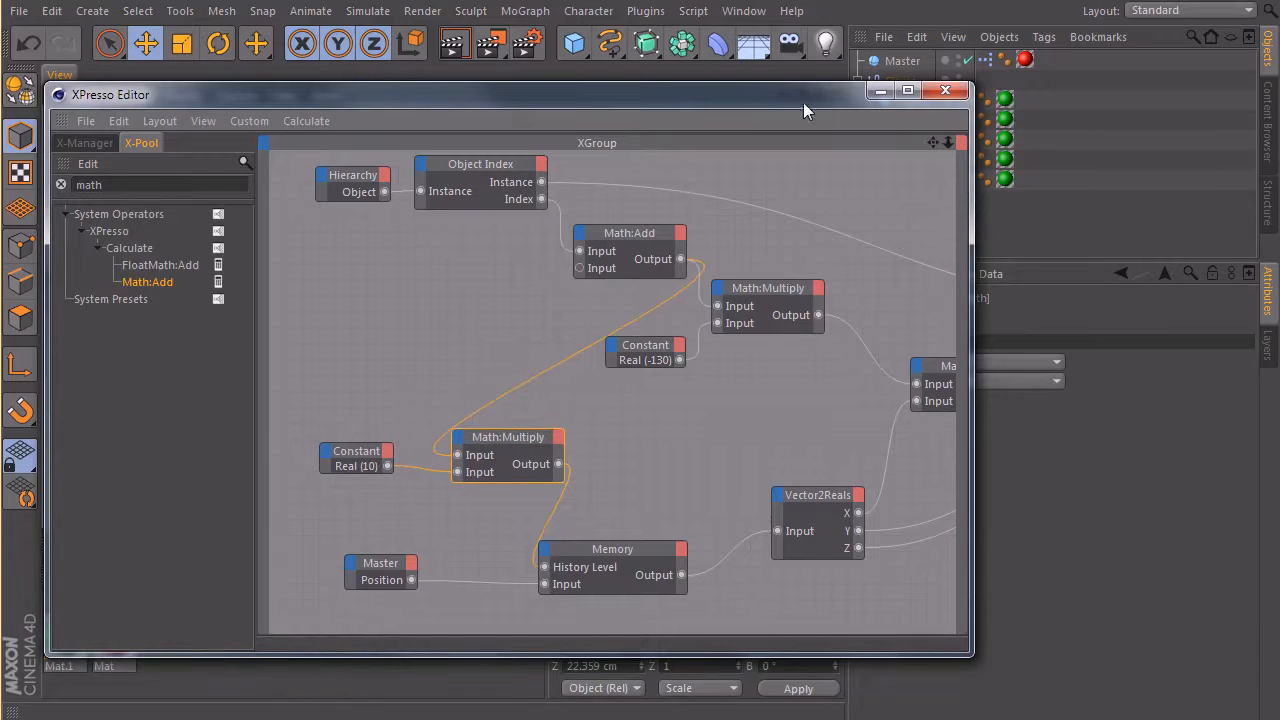
drag(803, 102, 831, 90)
Hide the node editor, select the Master sphere and play the animation to watch the trail
click(908, 78)
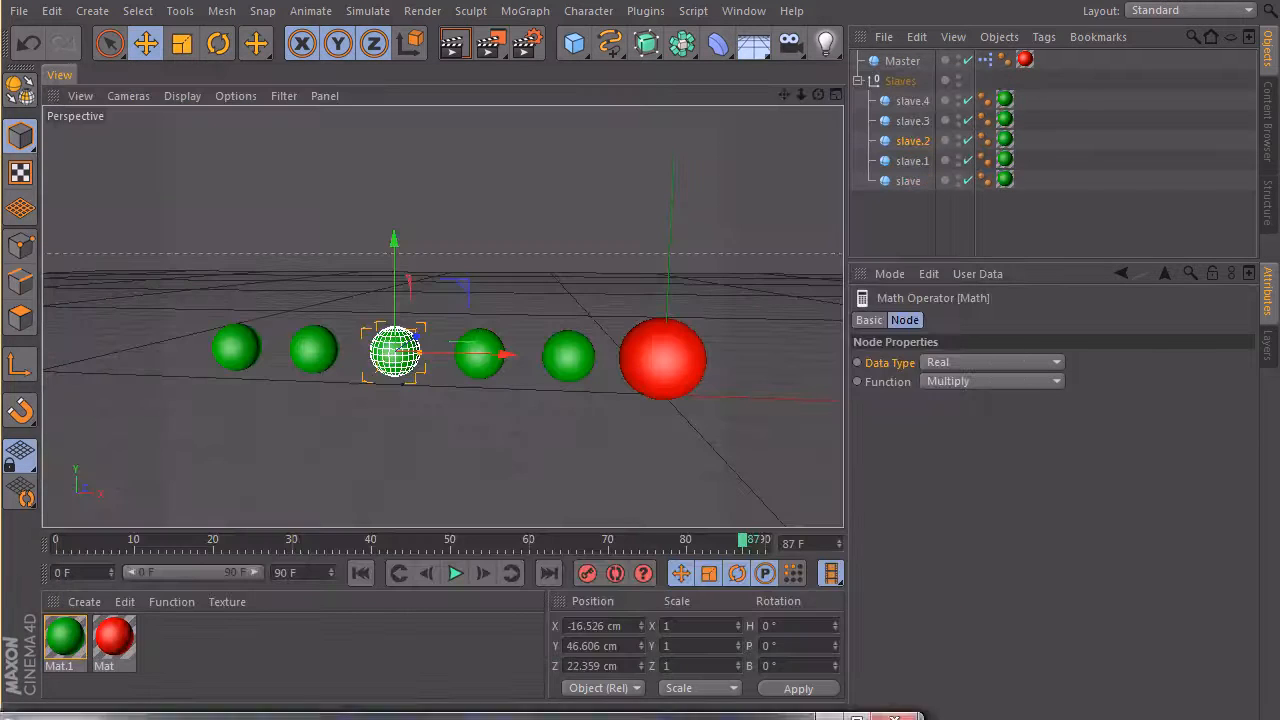
click(663, 358)
click(455, 572)
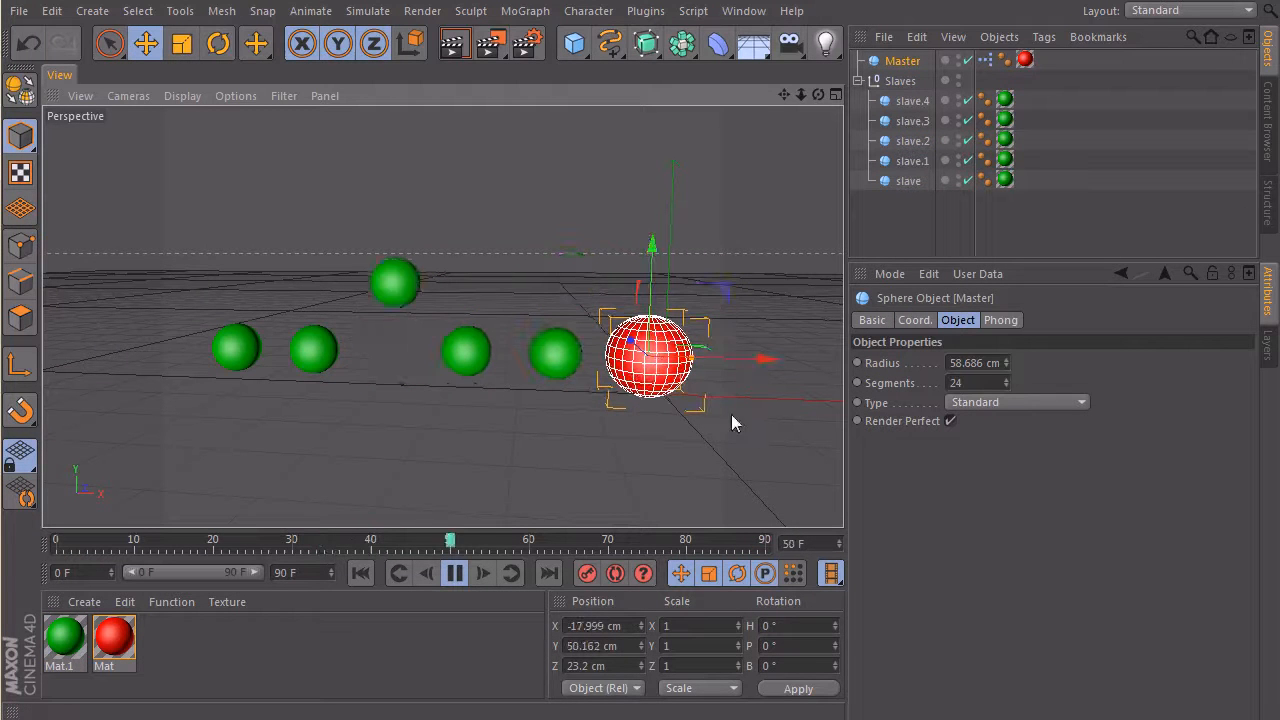
alt+drag(494, 394, 614, 226)
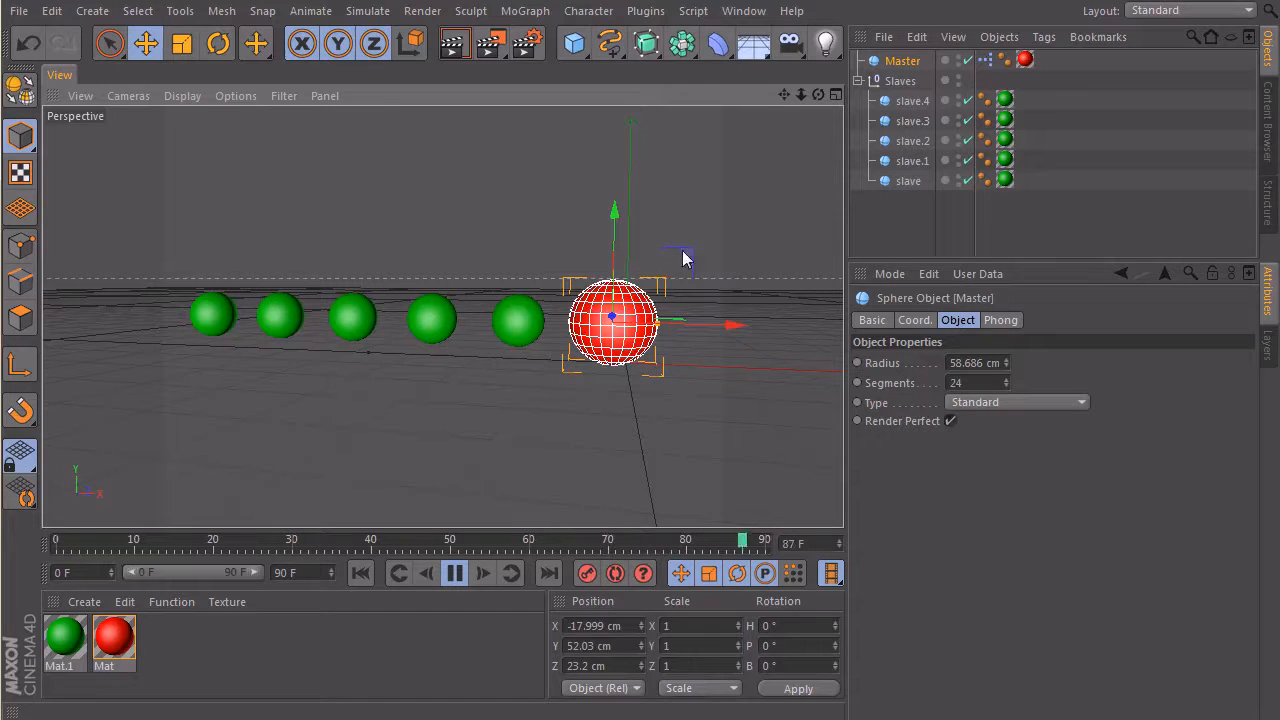
Move the Master to test, then set the multiplier Constant node's value from 10 to 3
drag(685, 258, 562, 228)
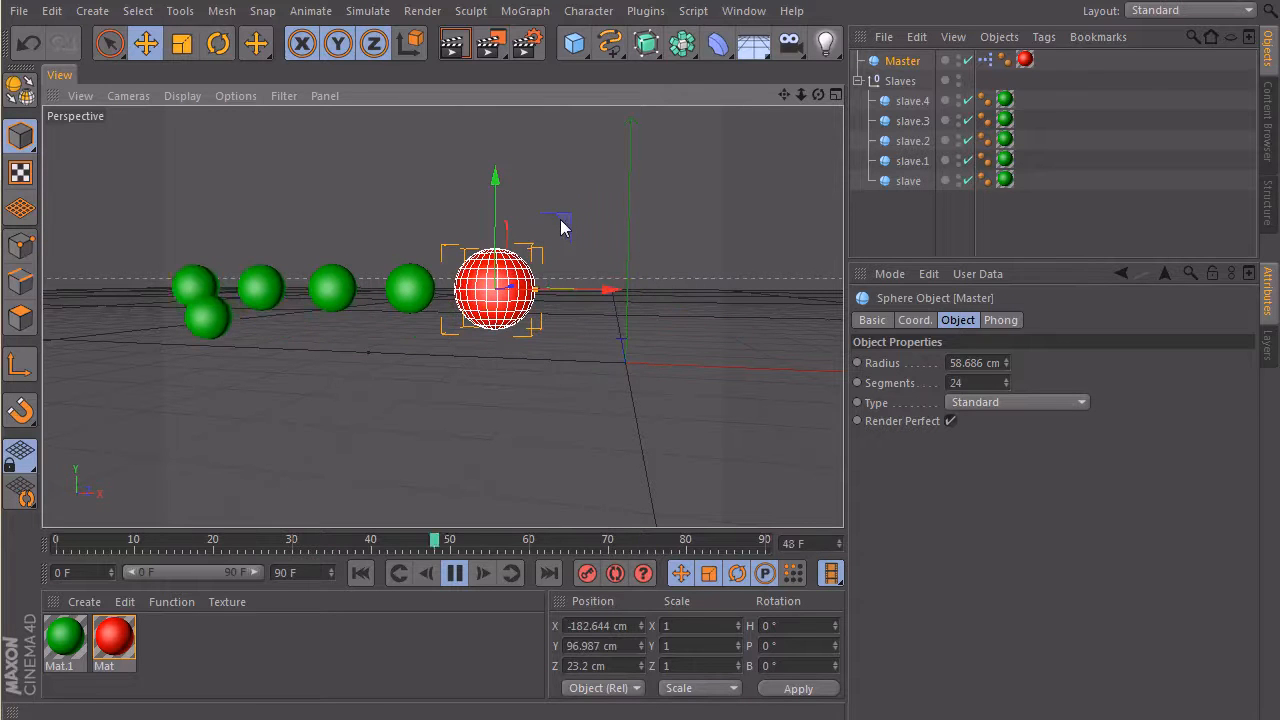
mouse_move(562, 228)
mouse_down()
mouse_move(650, 264)
mouse_move(715, 213)
mouse_up()
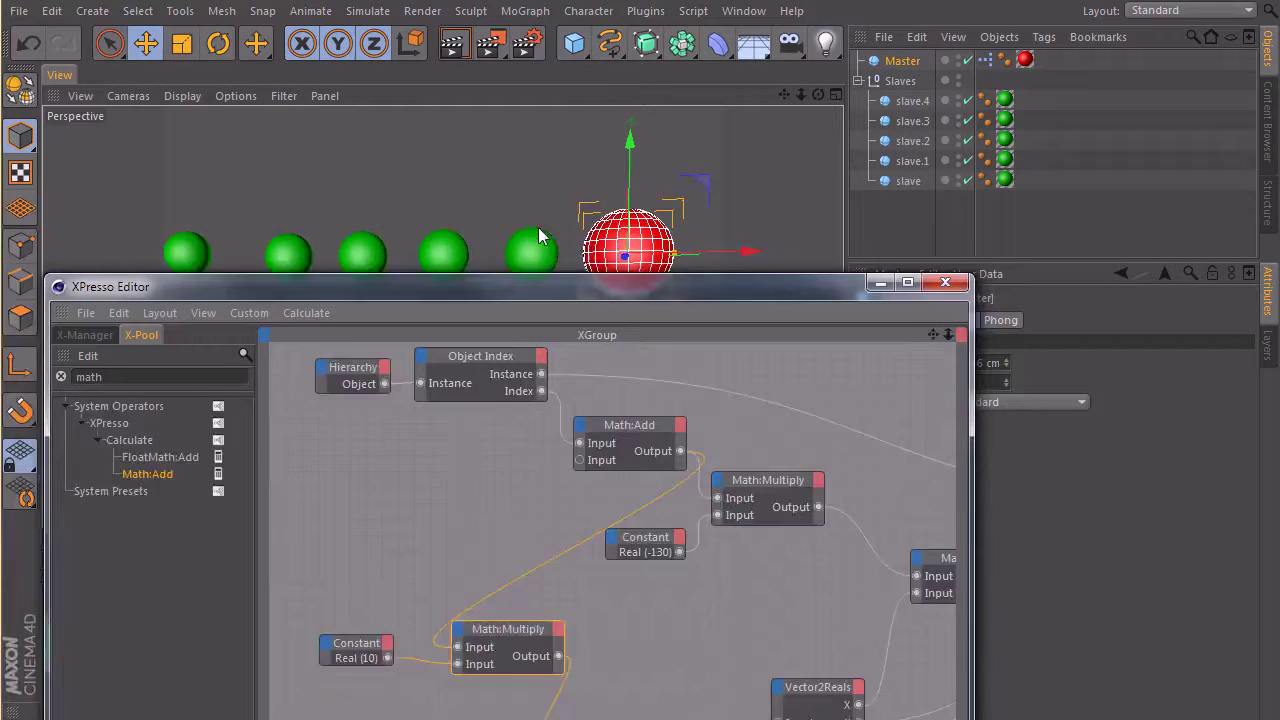
drag(538, 270, 538, 206)
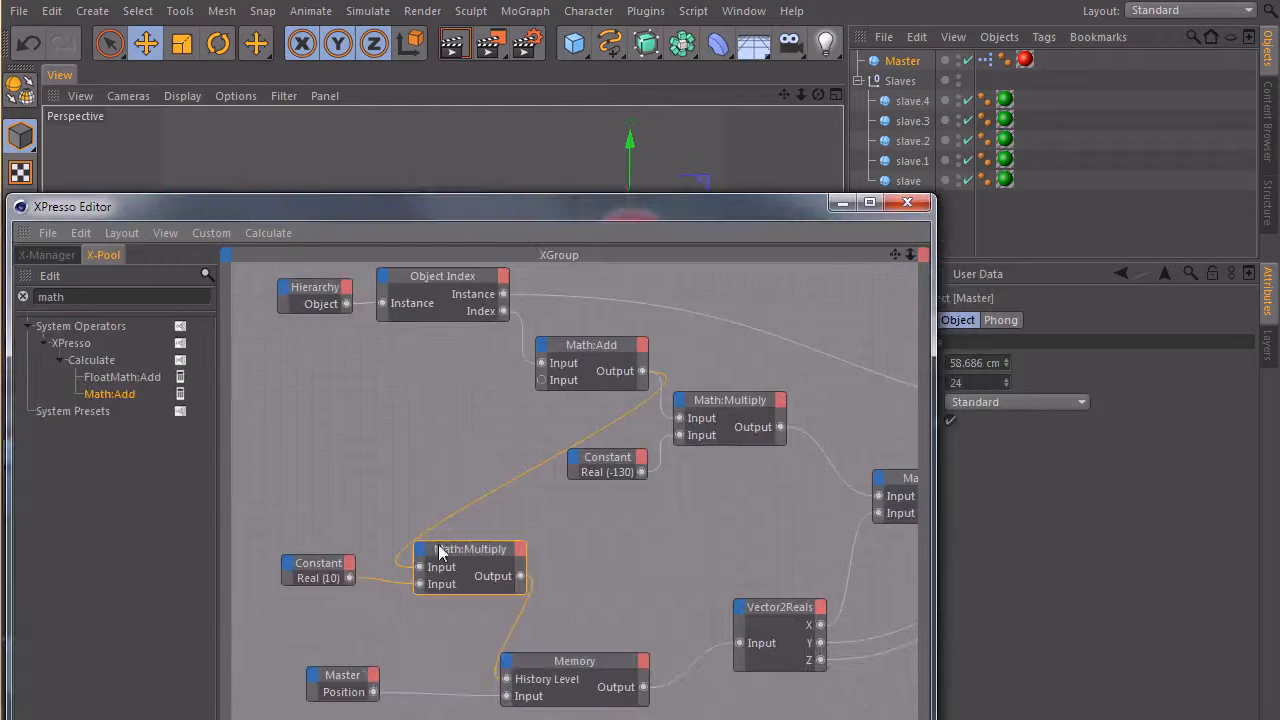
click(318, 568)
drag(626, 207, 560, 660)
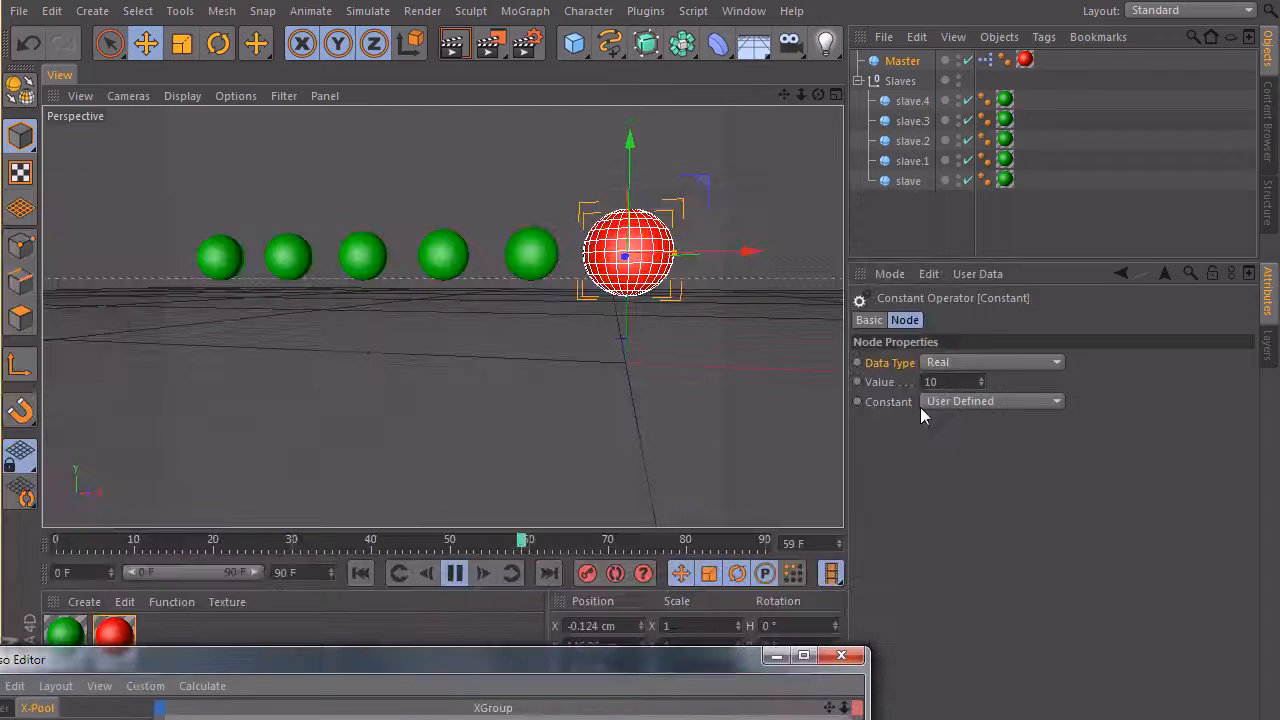
double_click(945, 382)
text(3)
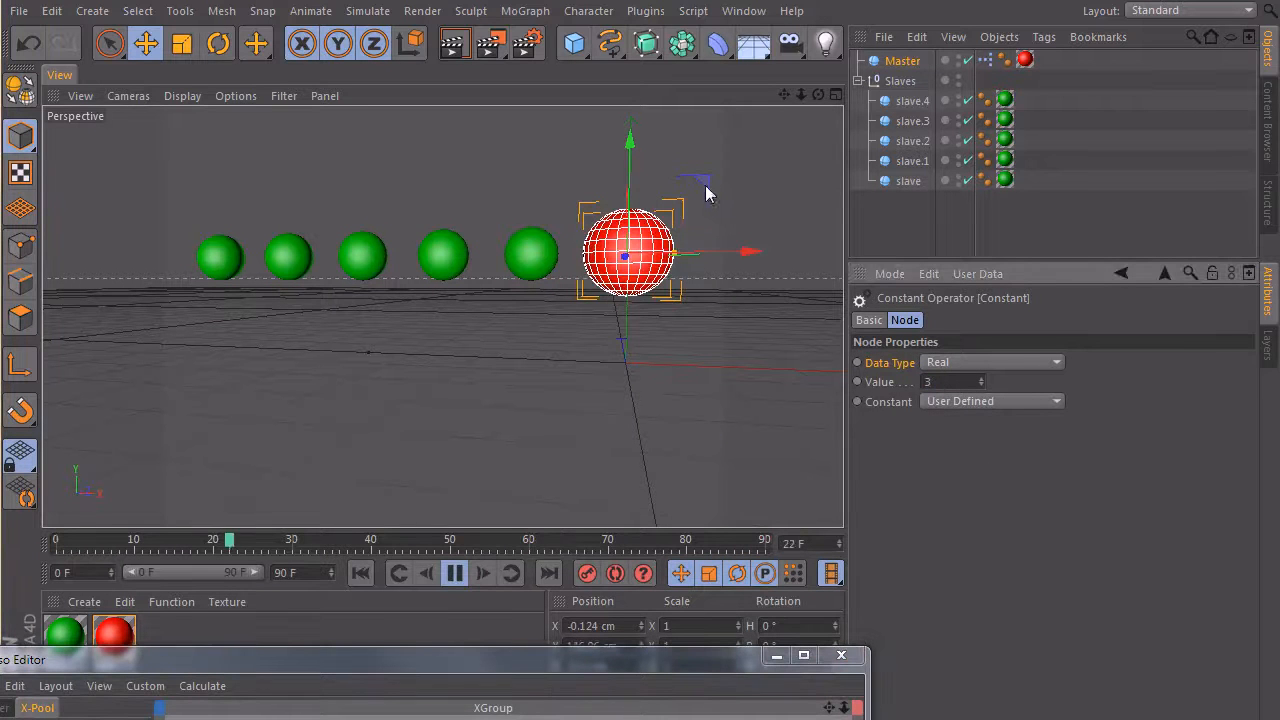
Move the Master sphere again to see the tighter trail, then bring the node editor back
mouse_move(707, 190)
mouse_down()
mouse_move(690, 335)
mouse_move(673, 258)
mouse_move(708, 140)
mouse_move(710, 340)
mouse_move(737, 136)
mouse_move(750, 328)
mouse_move(700, 420)
mouse_up()
scroll(575, 425, down, 2)
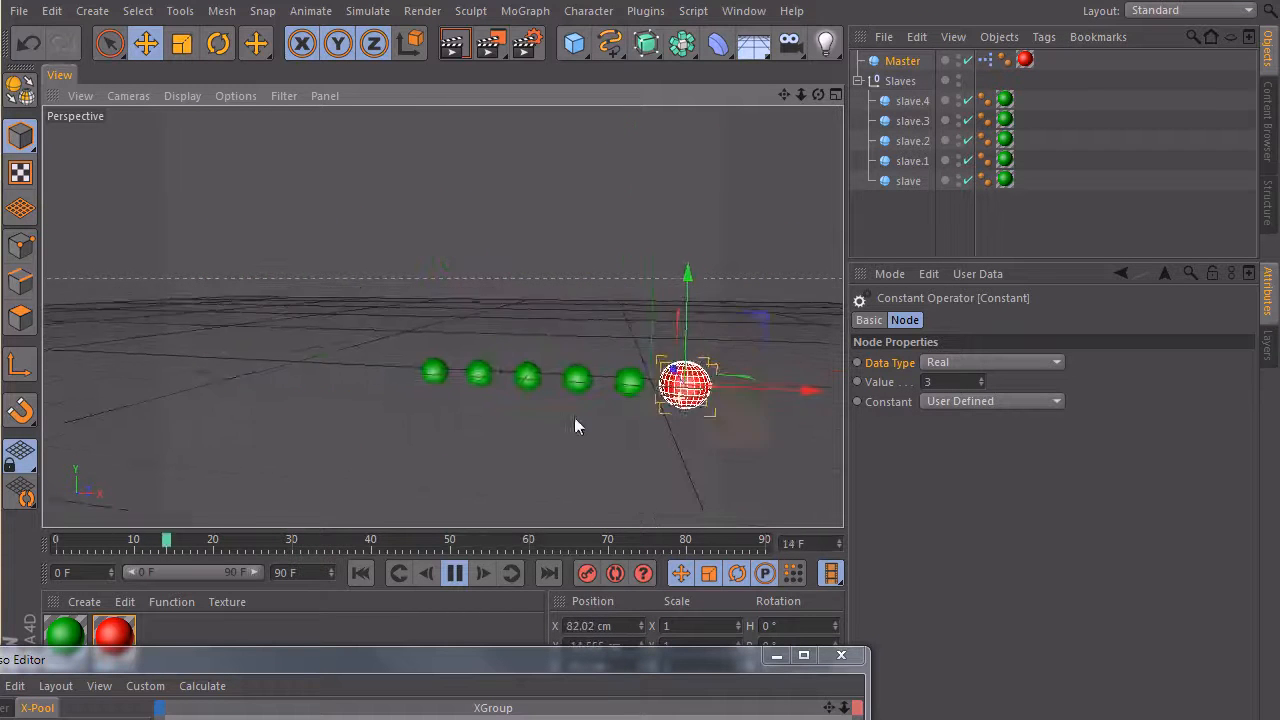
alt+drag(574, 427, 723, 352)
mouse_move(506, 663)
mouse_down()
mouse_move(636, 170)
mouse_move(487, 455)
mouse_up()
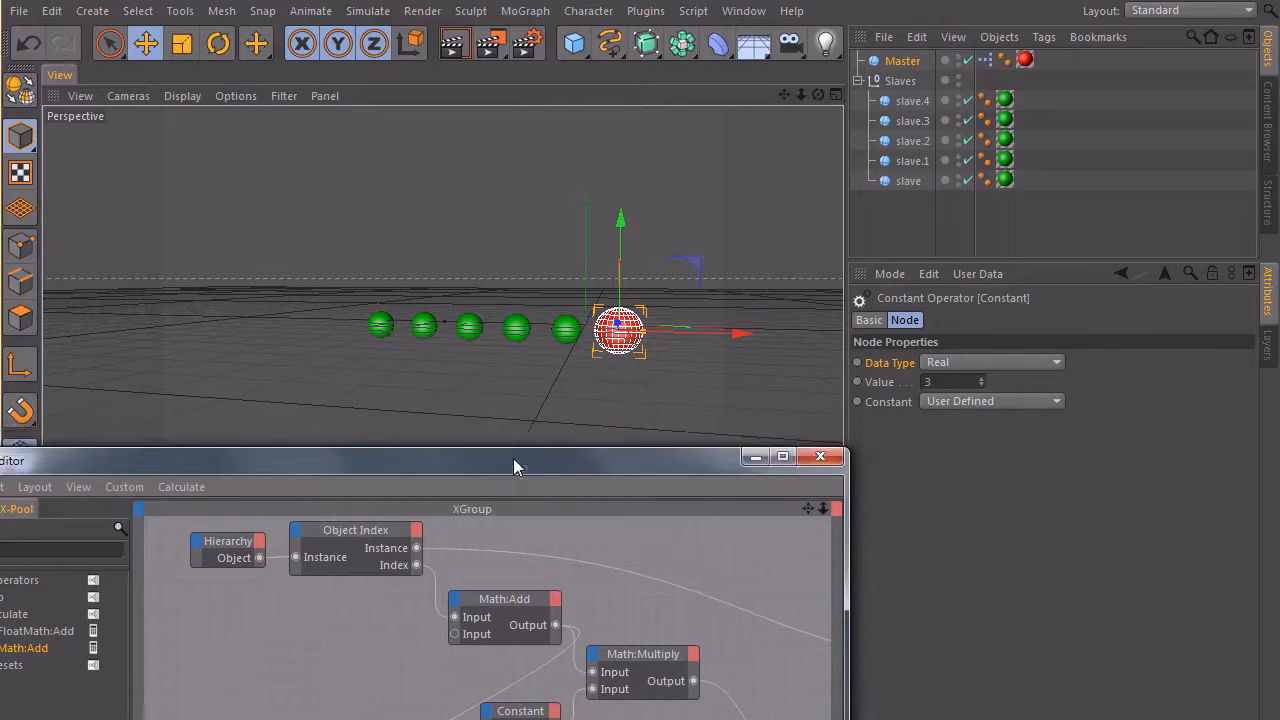
drag(495, 450, 560, 715)
click(908, 181)
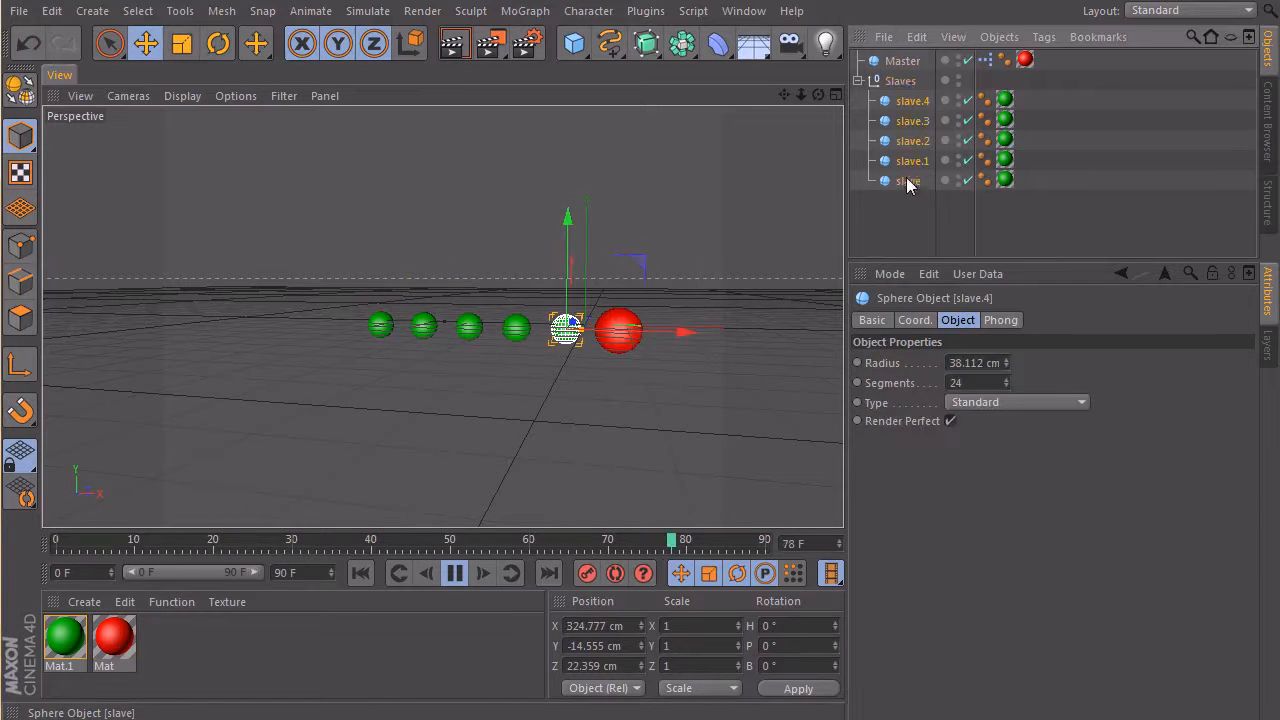
shift+click(908, 181)
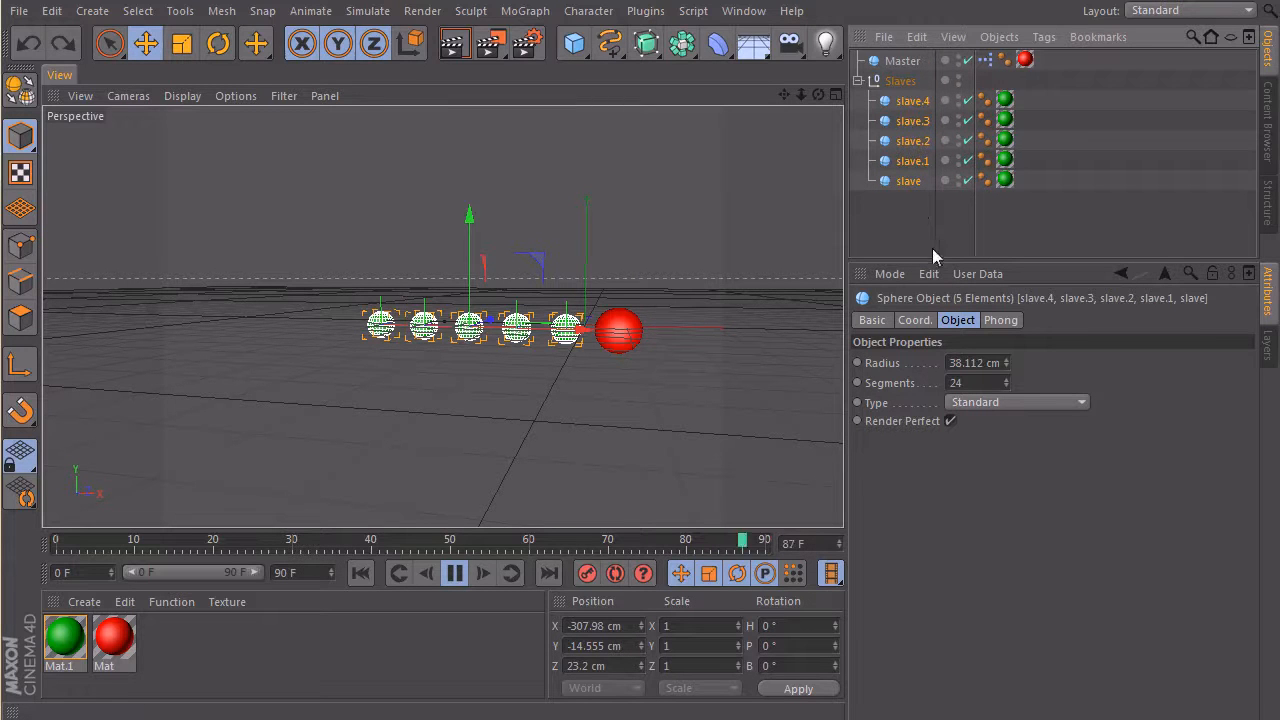
ctrl+drag(908, 181, 908, 215)
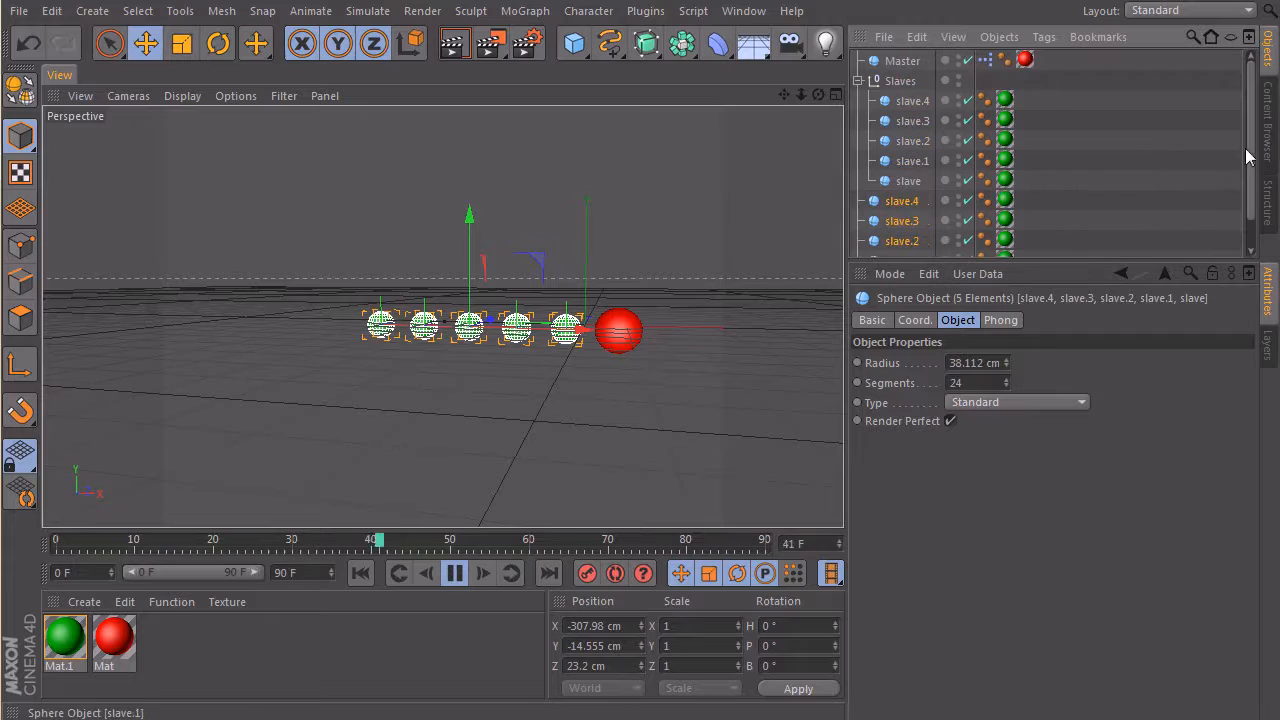
drag(1250, 150, 1247, 190)
drag(469, 215, 469, 168)
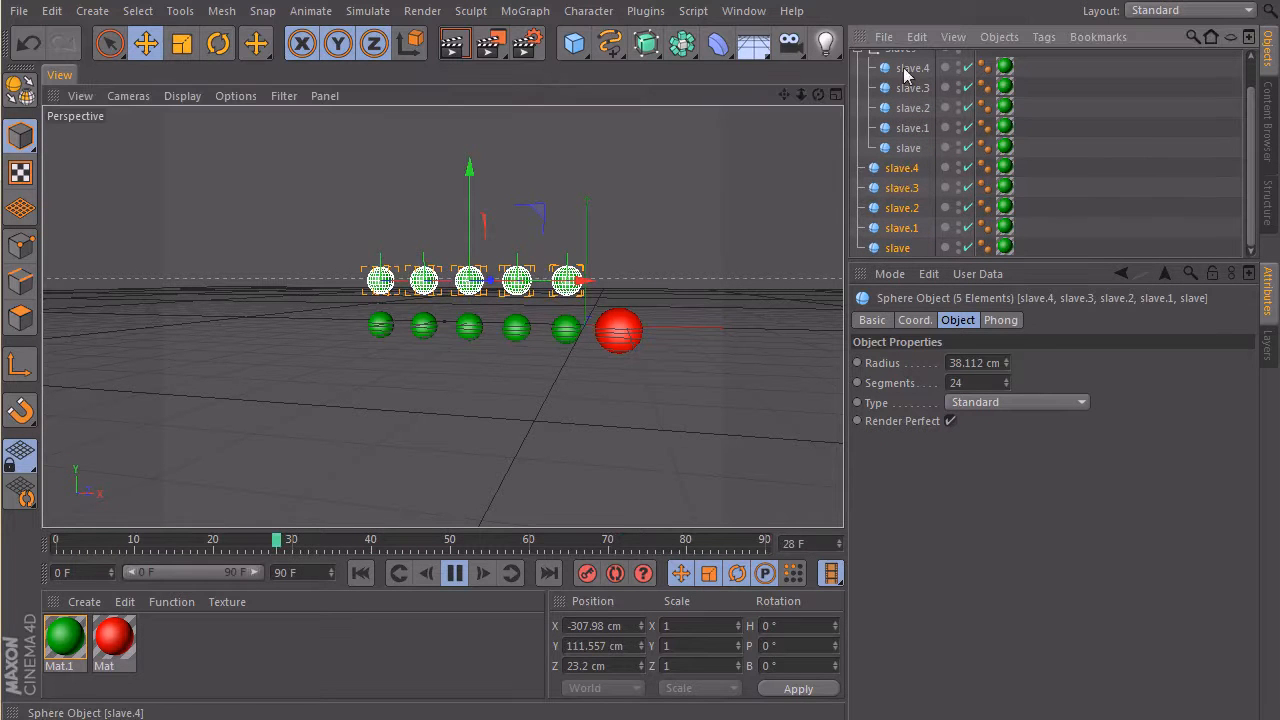
key(ctrl+z)
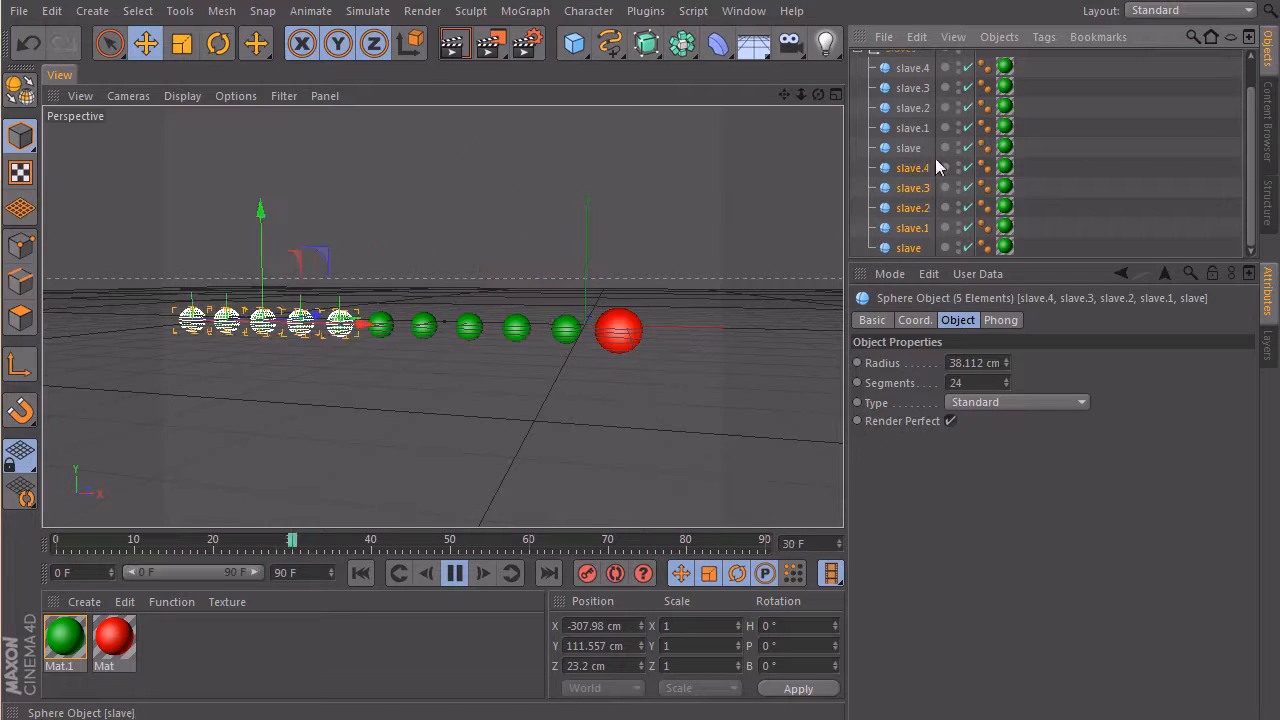
alt+drag(430, 330, 462, 369)
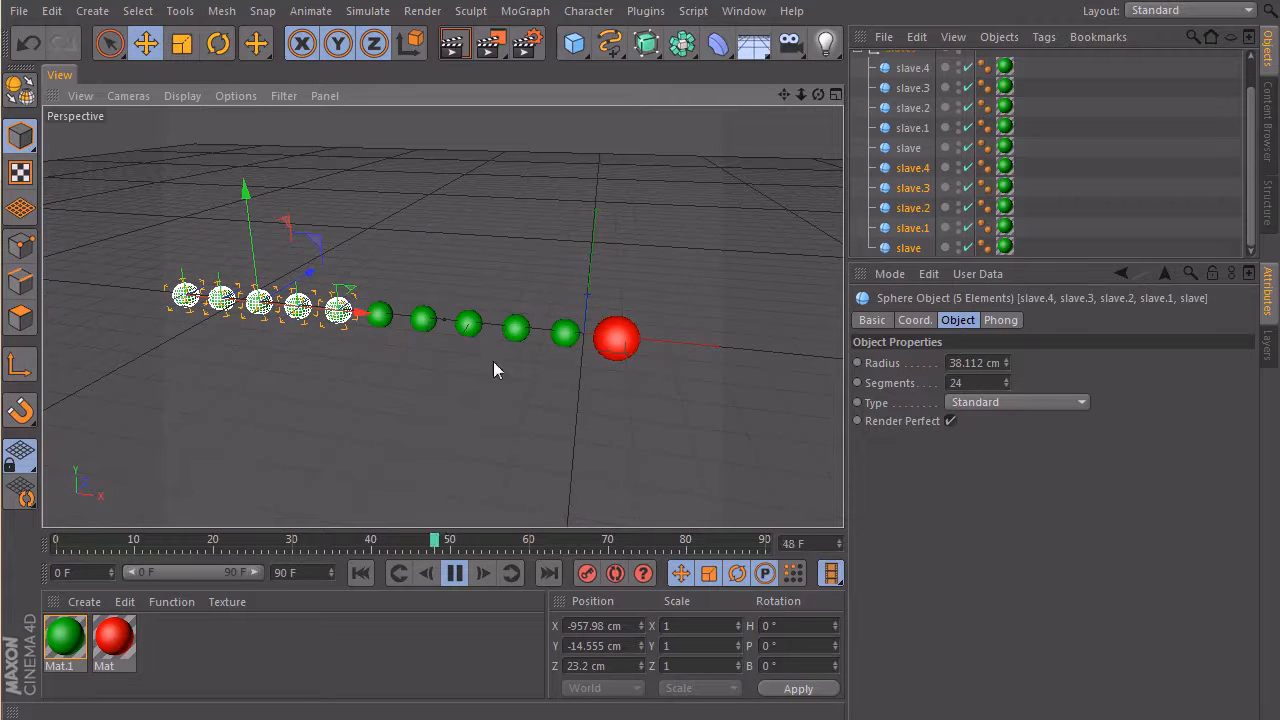
alt+drag(493, 361, 616, 354)
click(1236, 190)
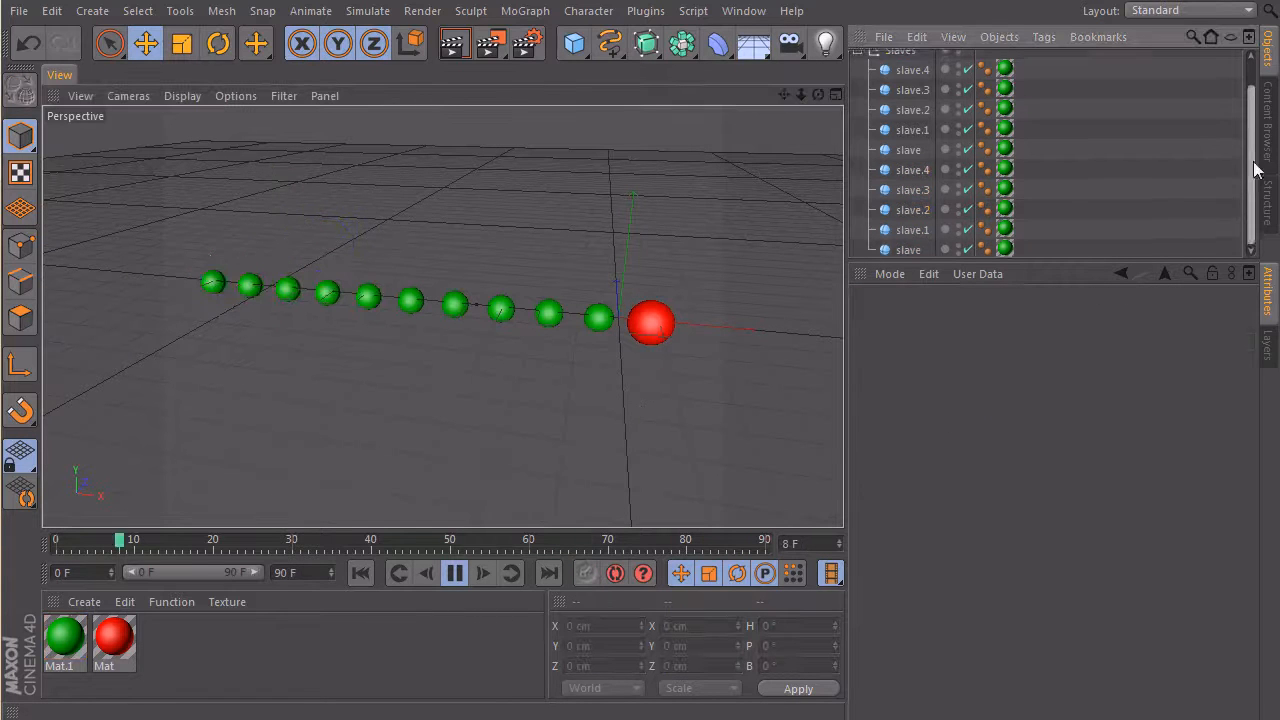
scroll(1236, 190, up, 3)
scroll(1150, 200, down, 3)
drag(1050, 266, 1045, 440)
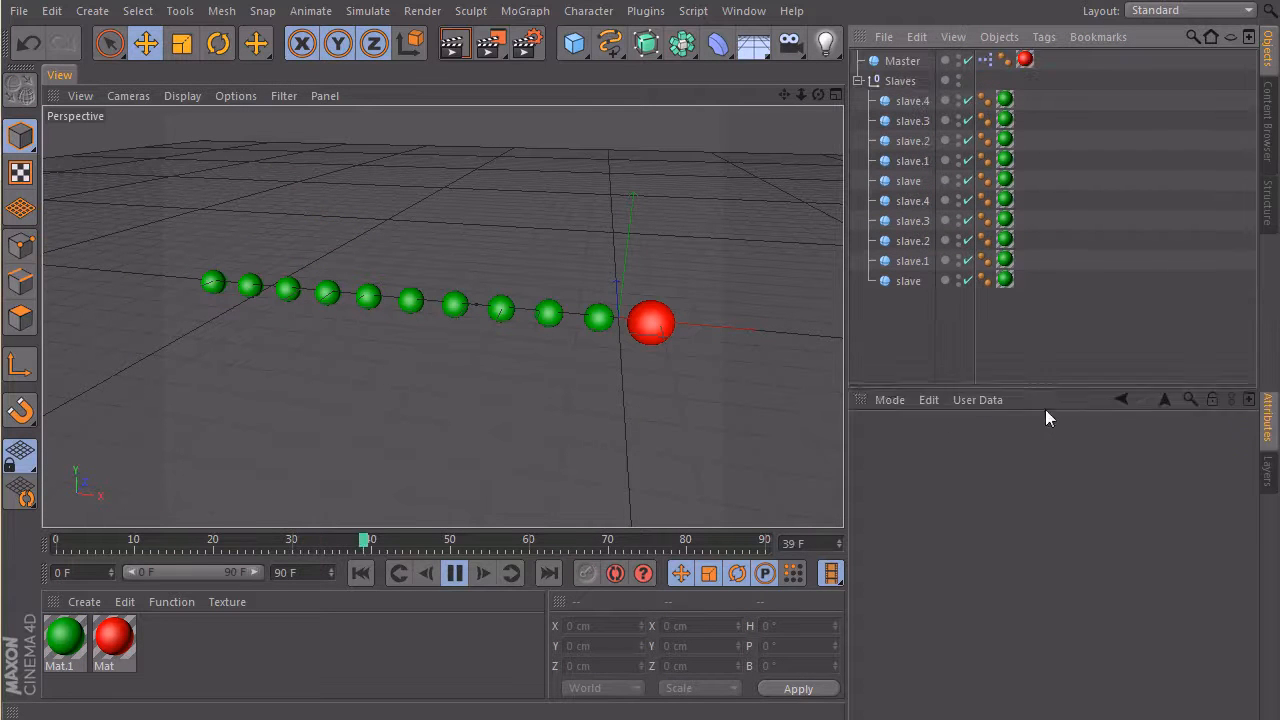
click(912, 120)
click(912, 140)
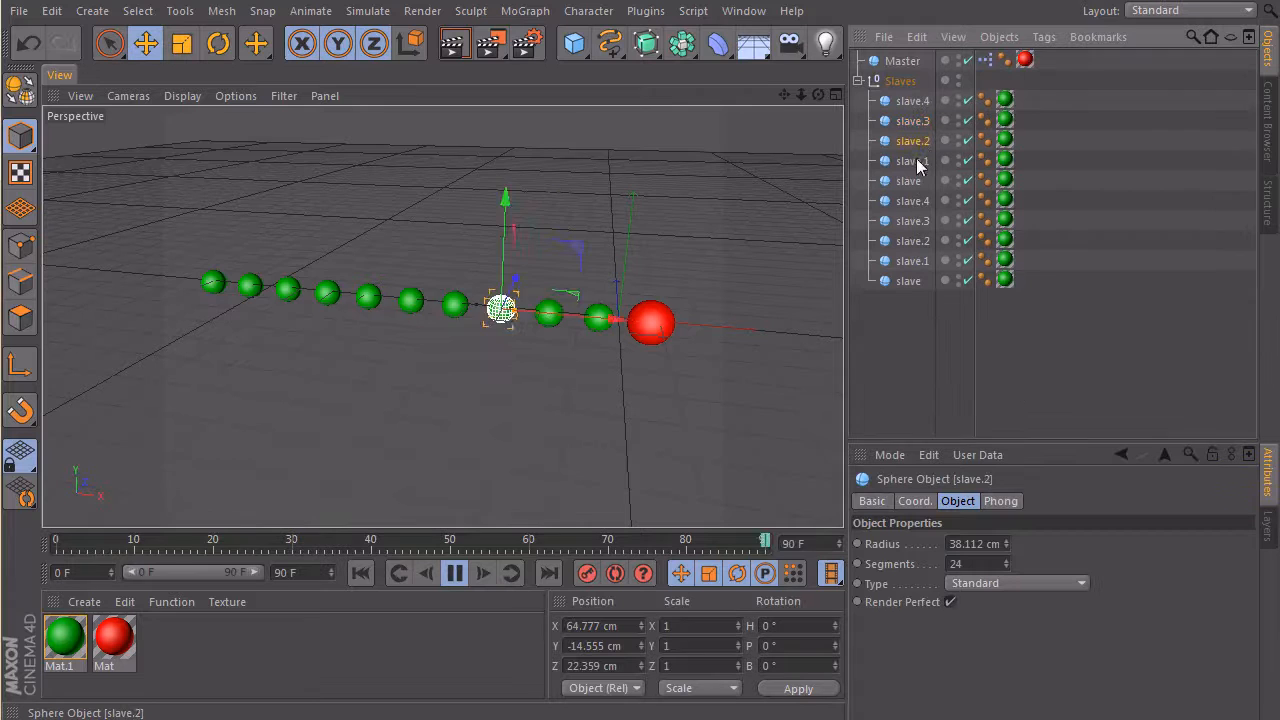
click(909, 180)
click(912, 220)
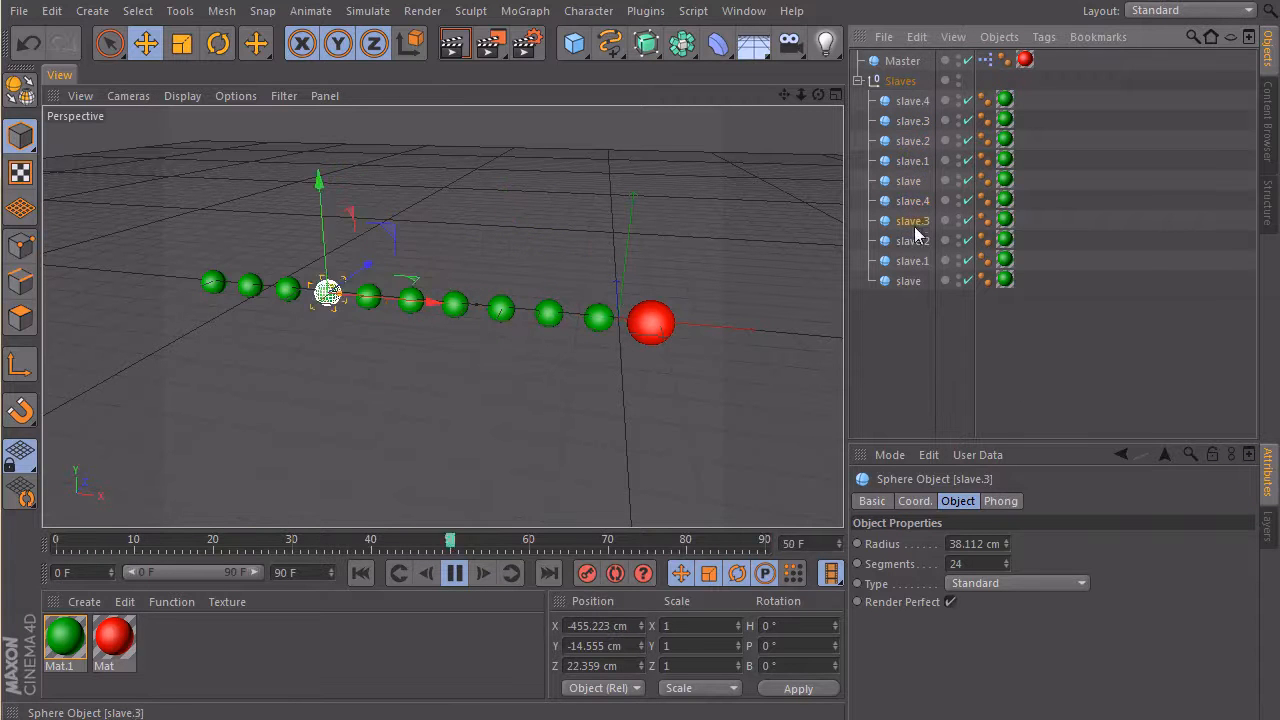
click(912, 260)
click(653, 324)
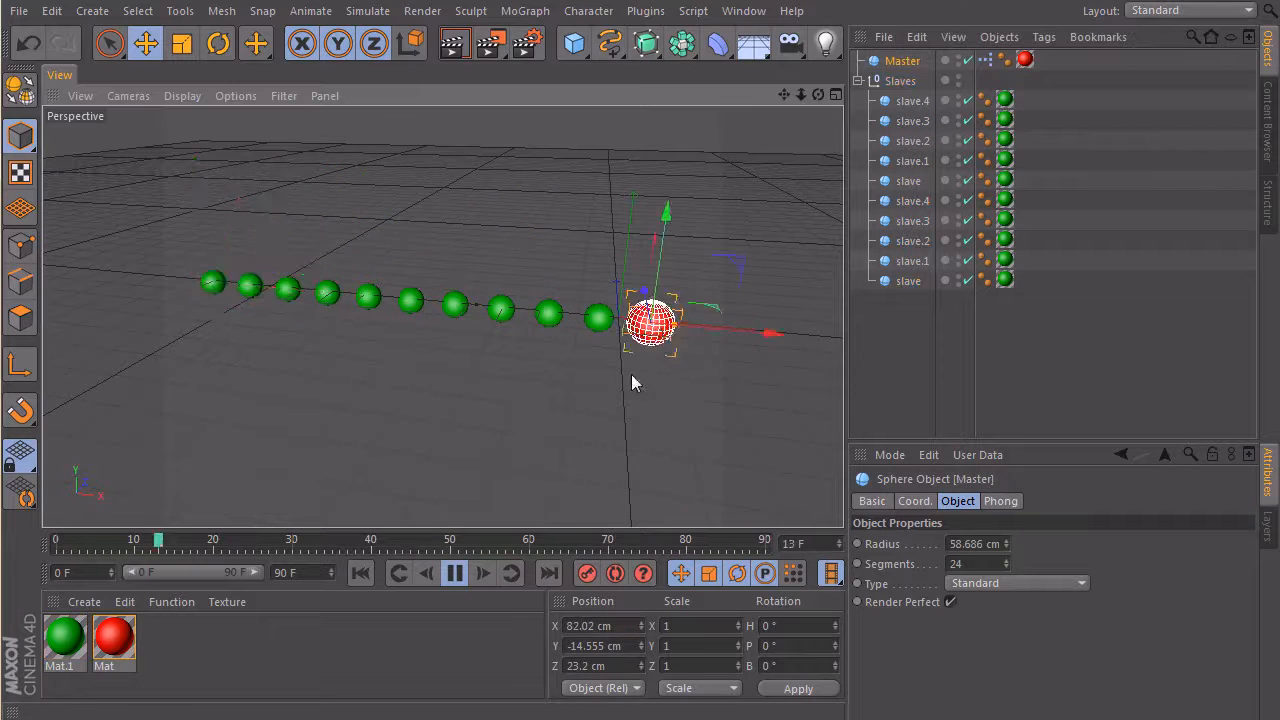
Lift the Master sphere about 250 cm and drop it back so the slaves follow
mouse_move(640, 374)
alt+mouse_down()
mouse_move(700, 300)
mouse_move(735, 173)
alt+mouse_up()
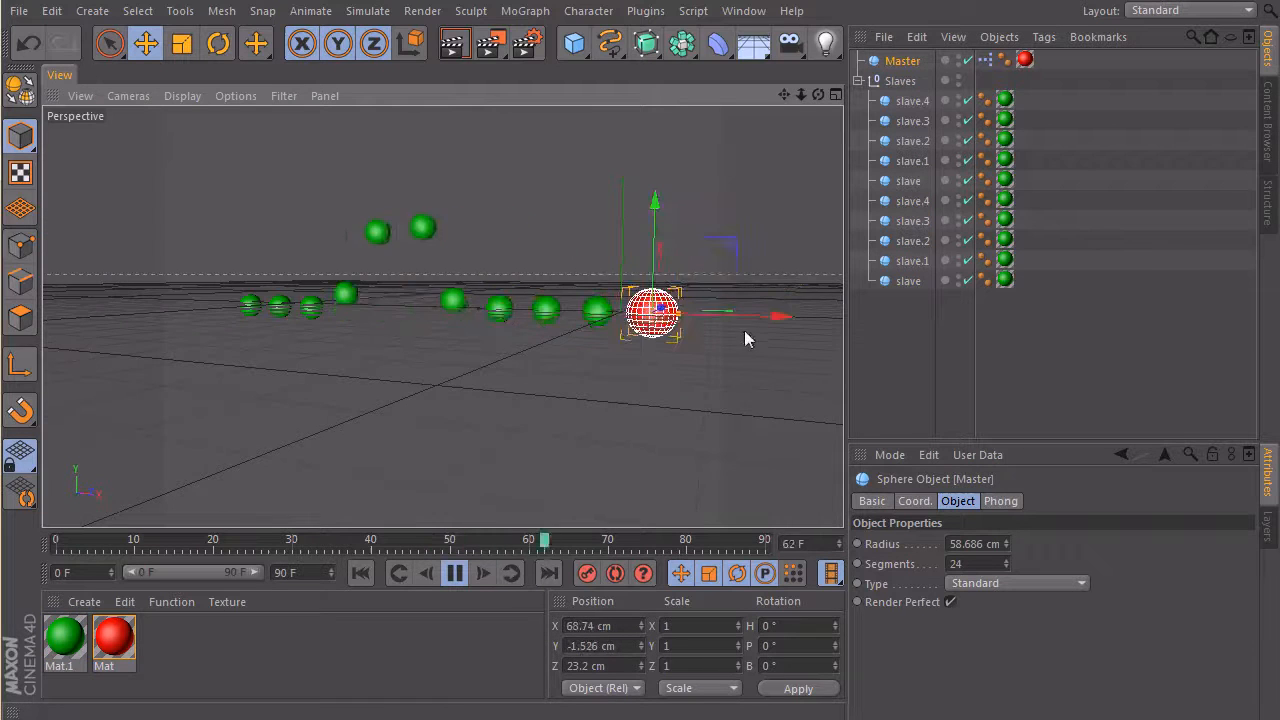
mouse_move(596, 336)
alt+mouse_down()
mouse_move(706, 325)
mouse_move(672, 230)
mouse_move(745, 322)
alt+mouse_up()
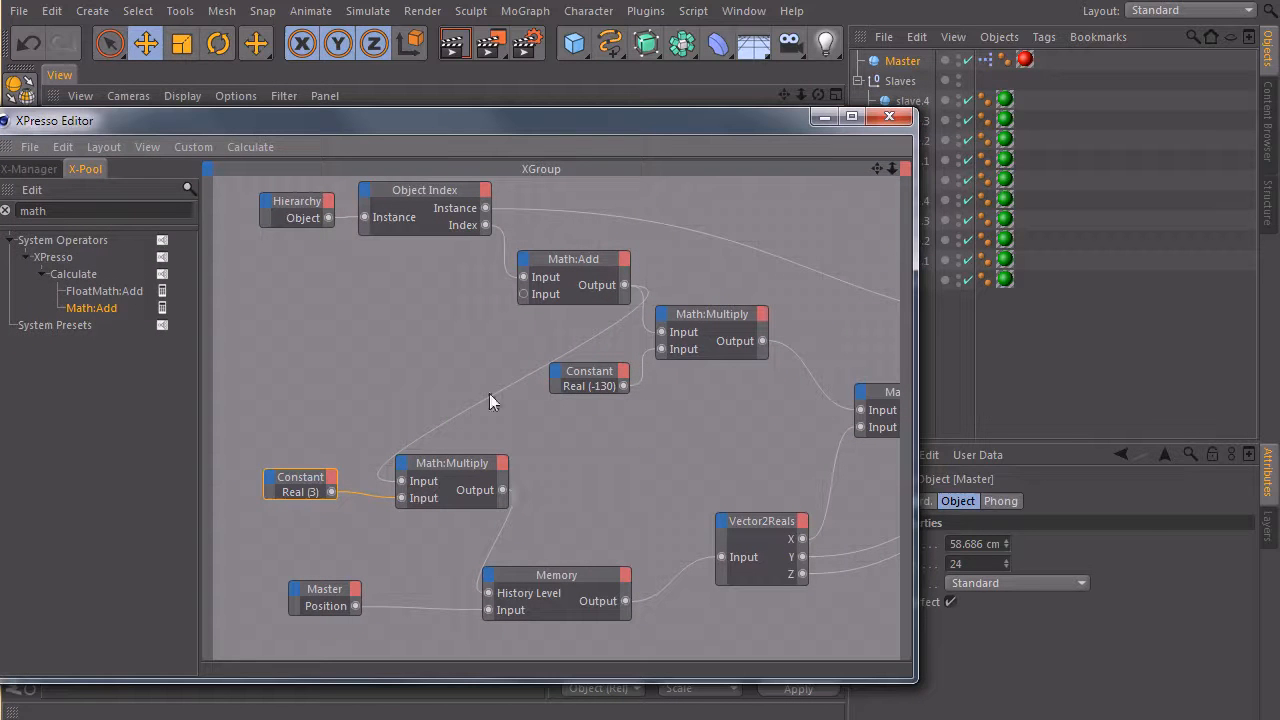
Inspect the Memory node's history depth of 100 in the Attribute Manager
click(563, 578)
drag(751, 130, 610, 108)
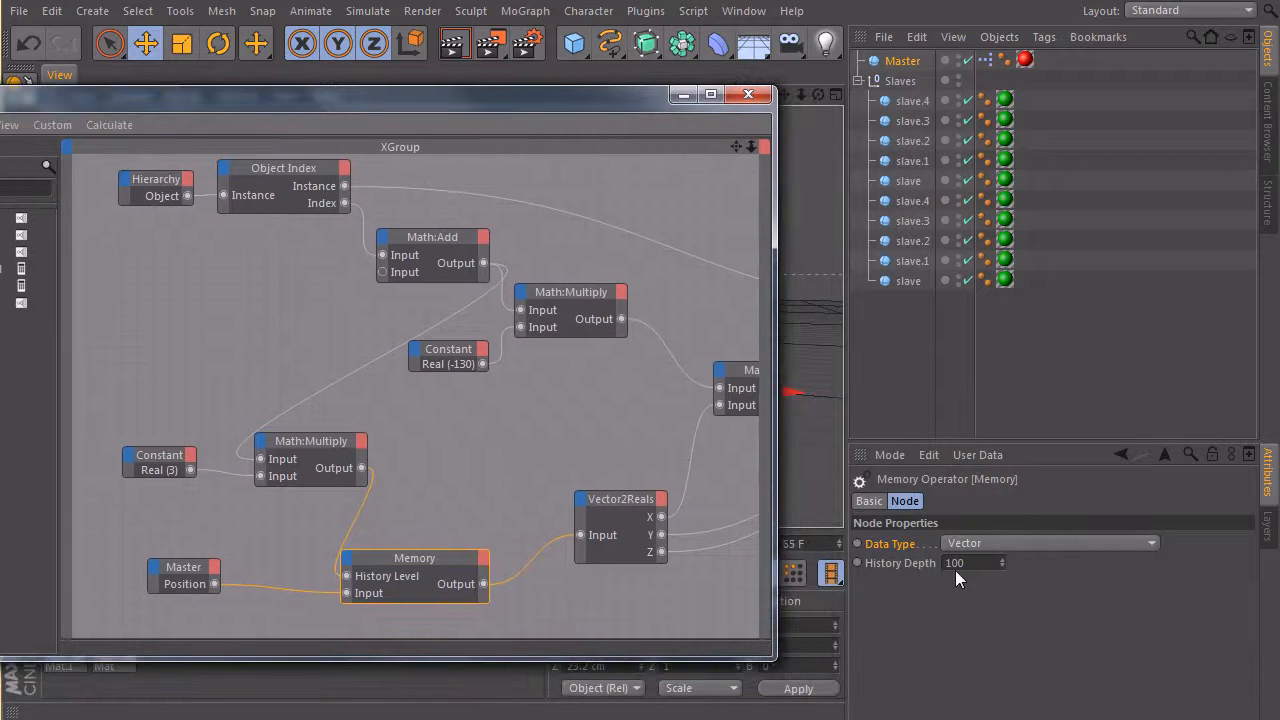
click(958, 564)
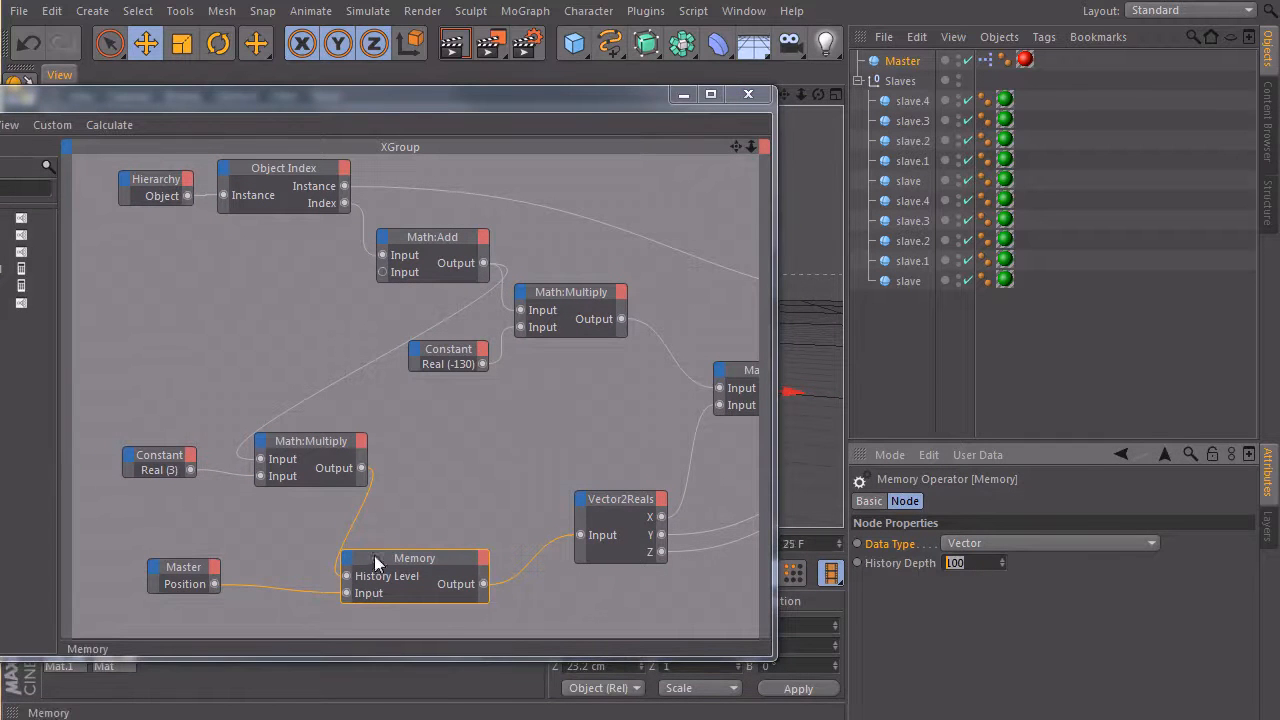
drag(410, 557, 436, 543)
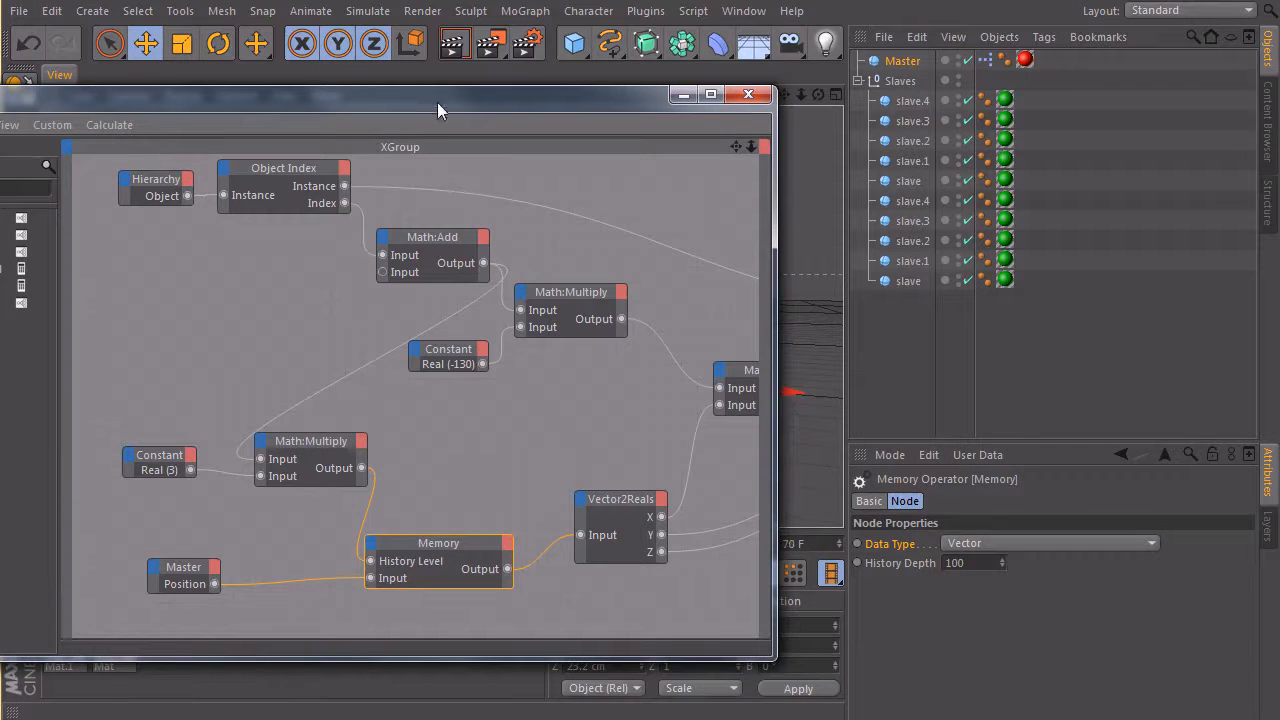
Set the multiplier Constant node's value from 3 to 10 and commit it
click(168, 460)
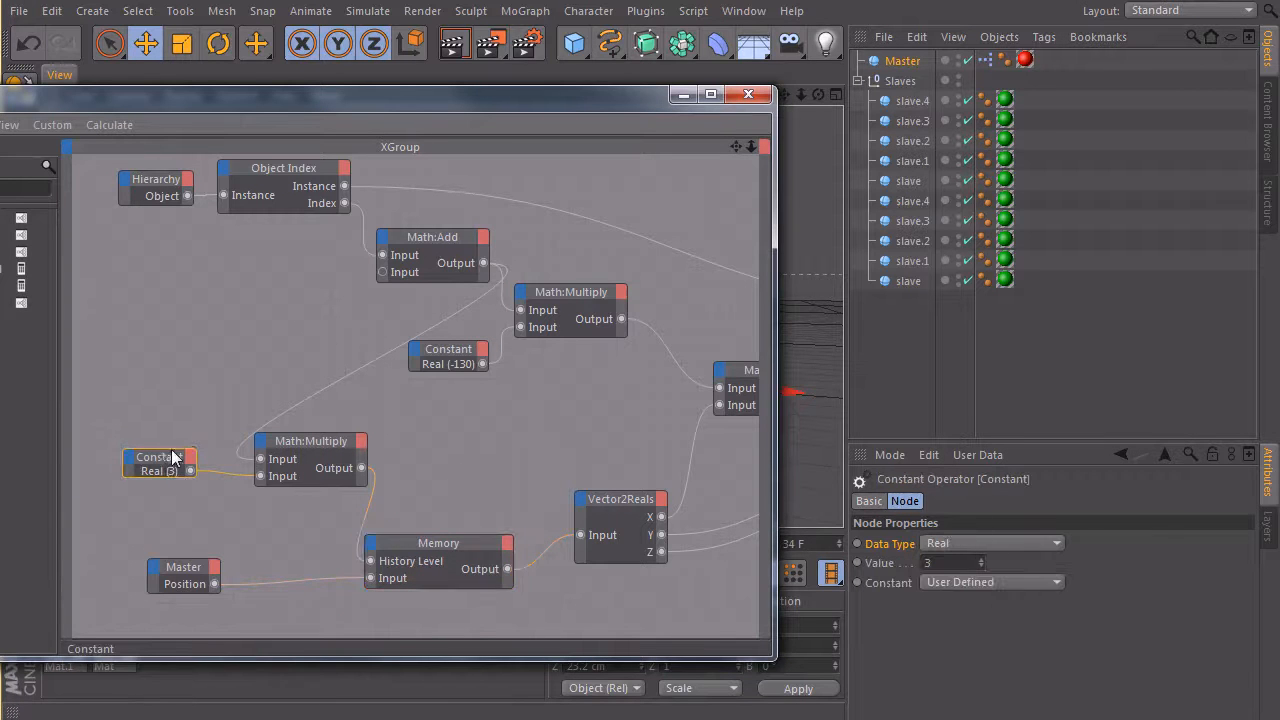
double_click(950, 563)
text(10)
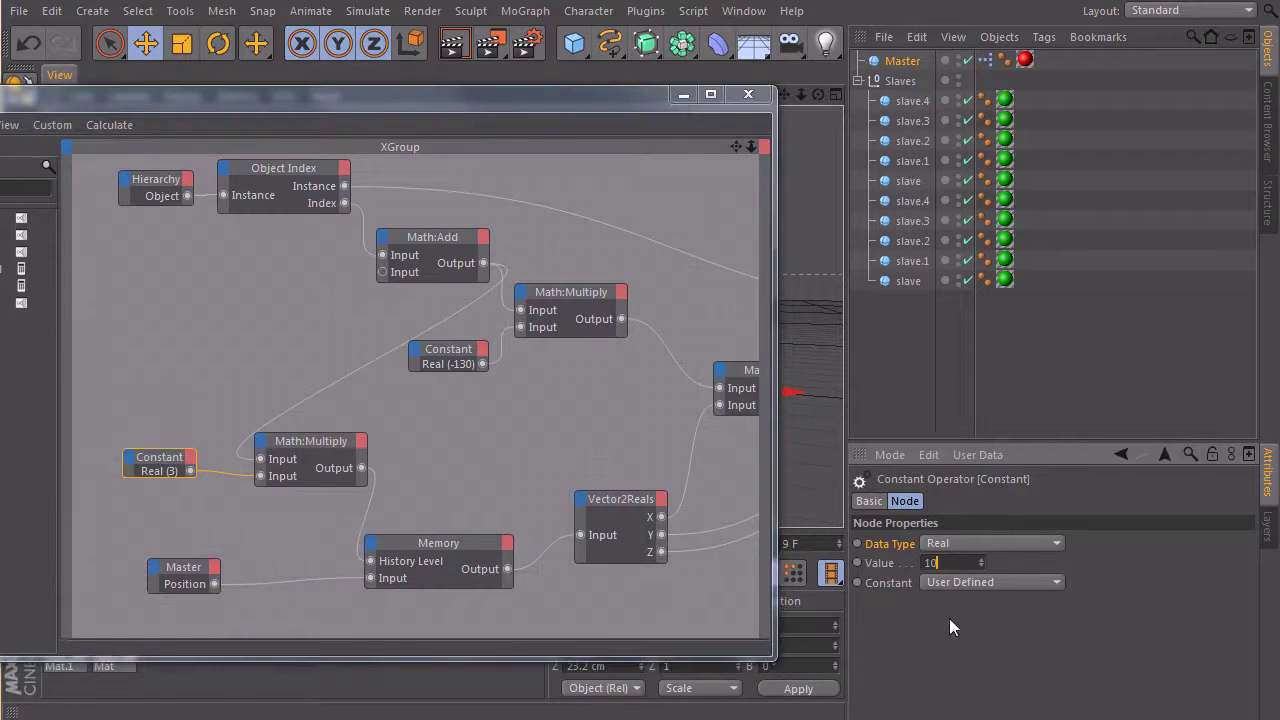
key(Return)
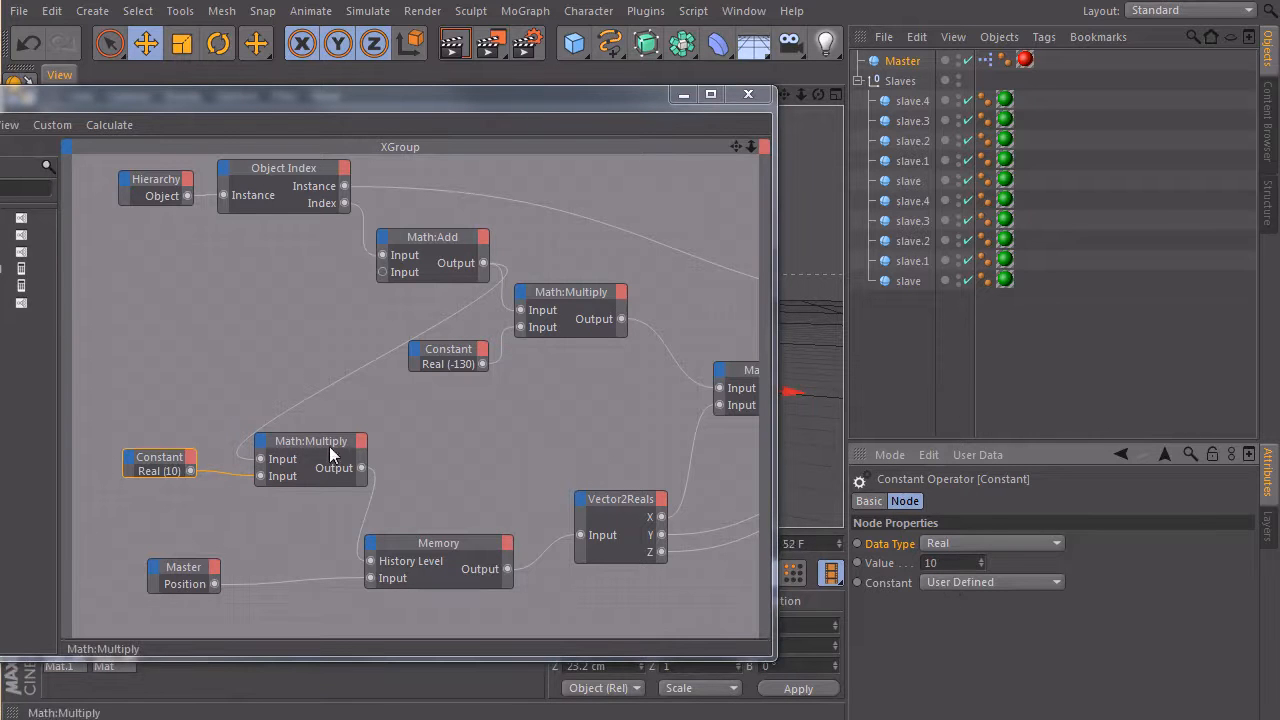
click(912, 101)
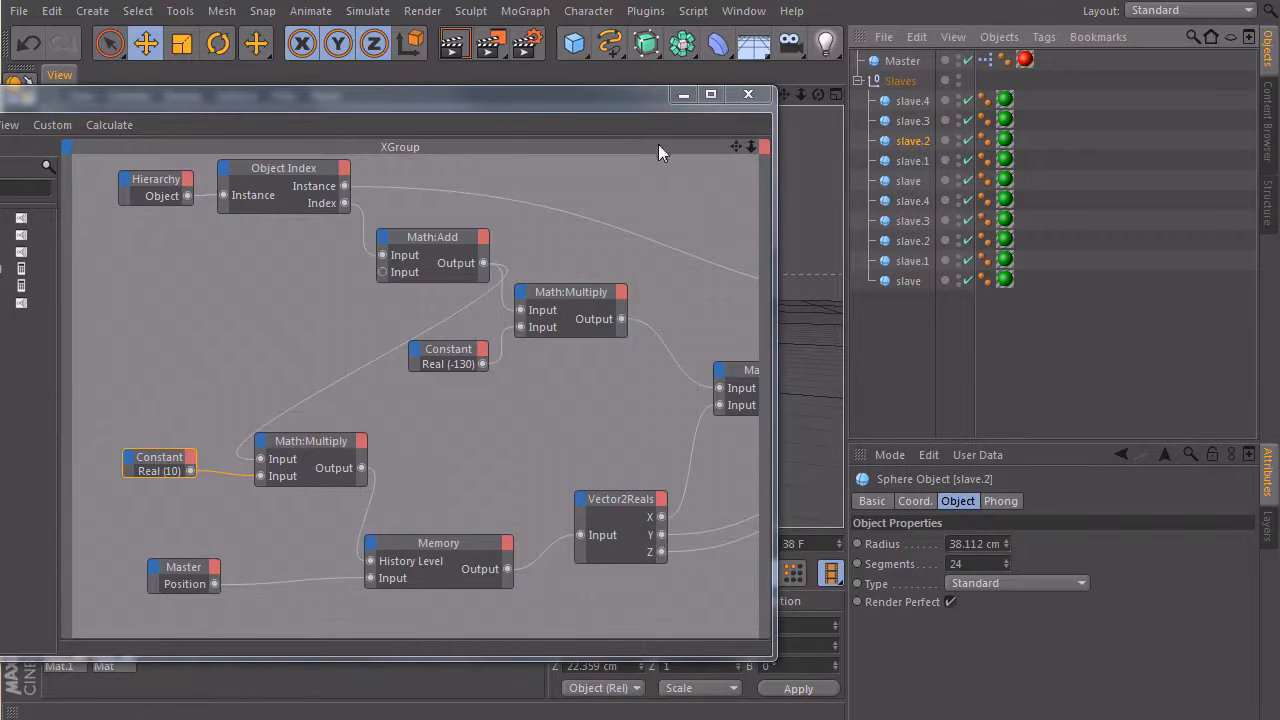
Hide the node editor and lift the Master sphere so the slaves trail upward
drag(515, 103, 437, 584)
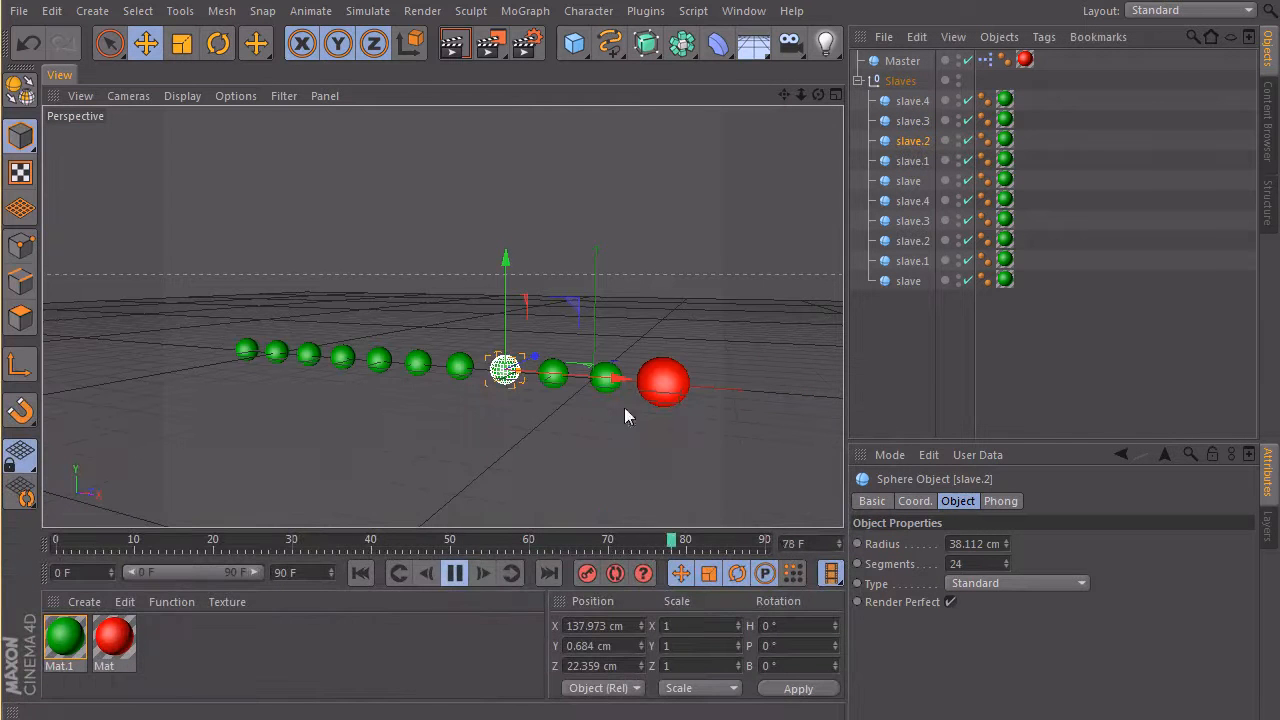
click(912, 101)
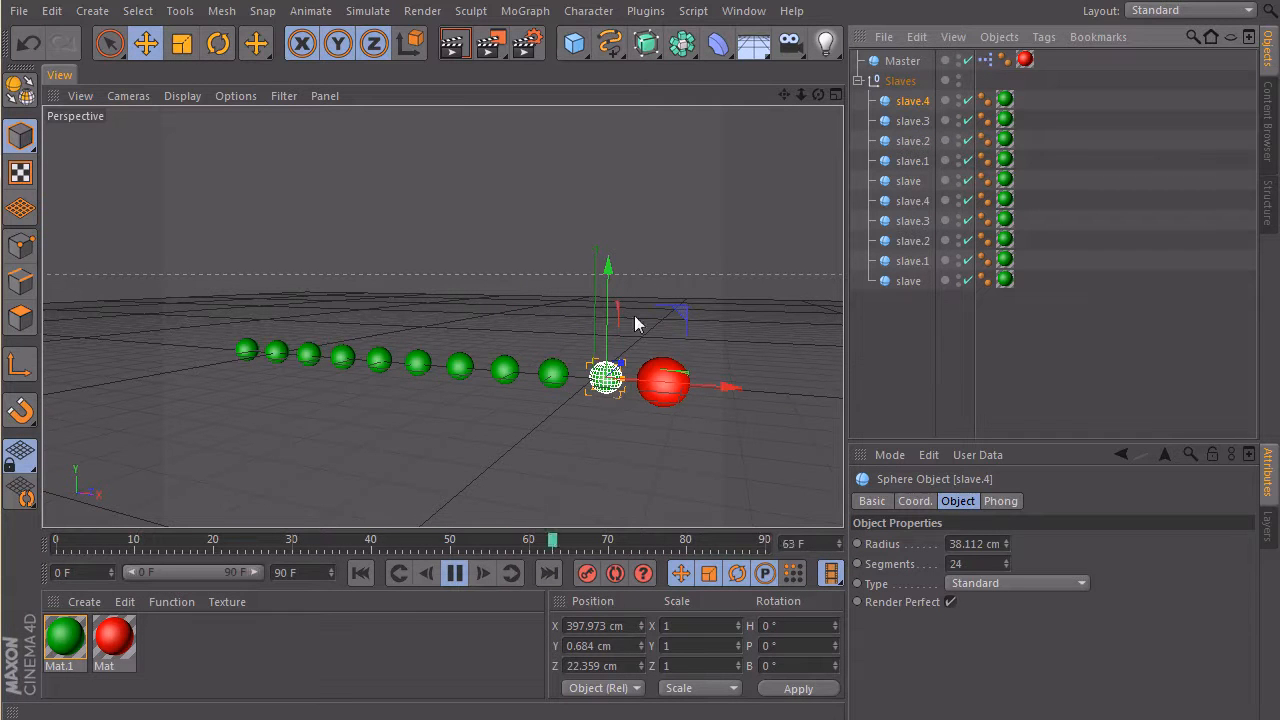
click(663, 380)
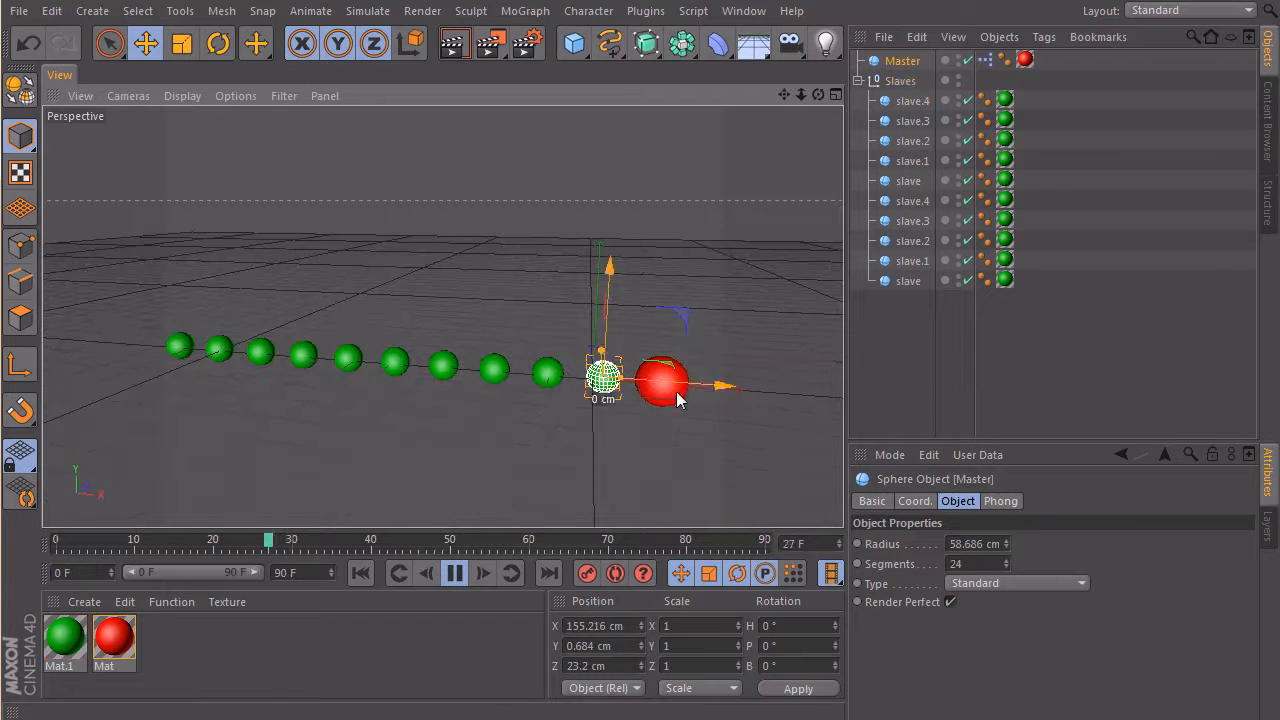
drag(671, 272, 680, 160)
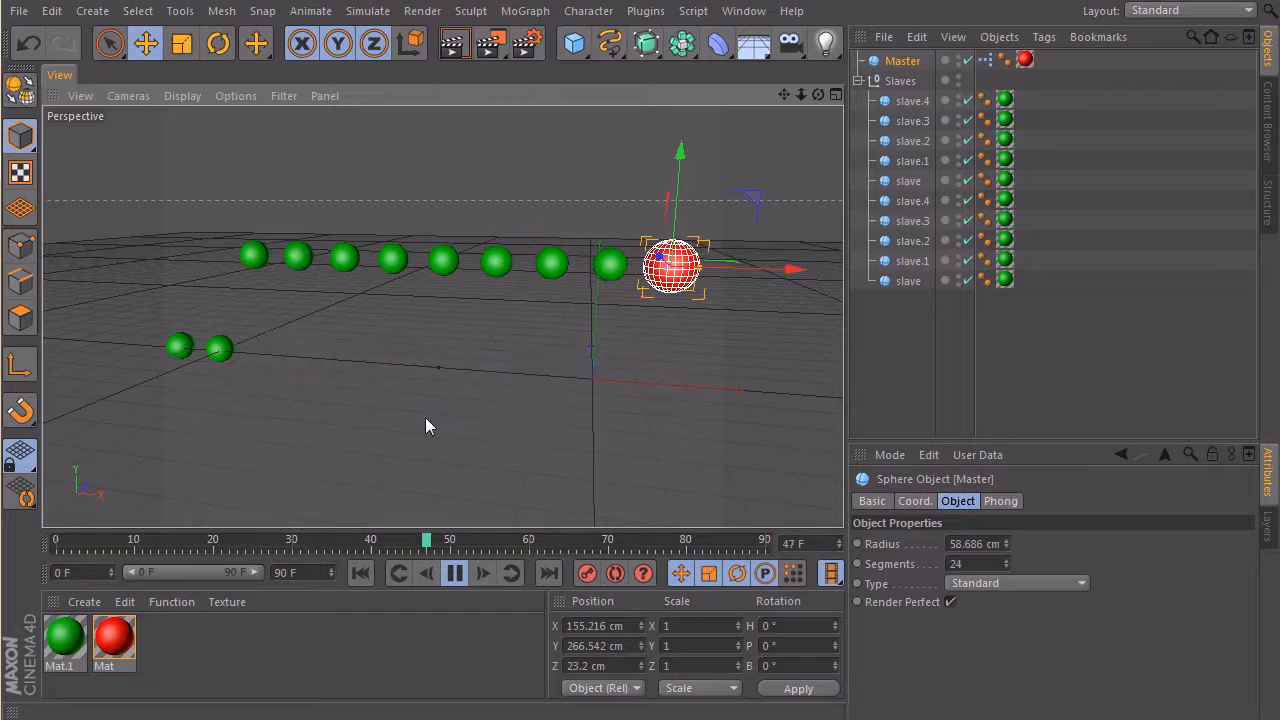
Select six slave spheres in the Object Manager to duplicate as slave.5 through slave.10
click(908, 180)
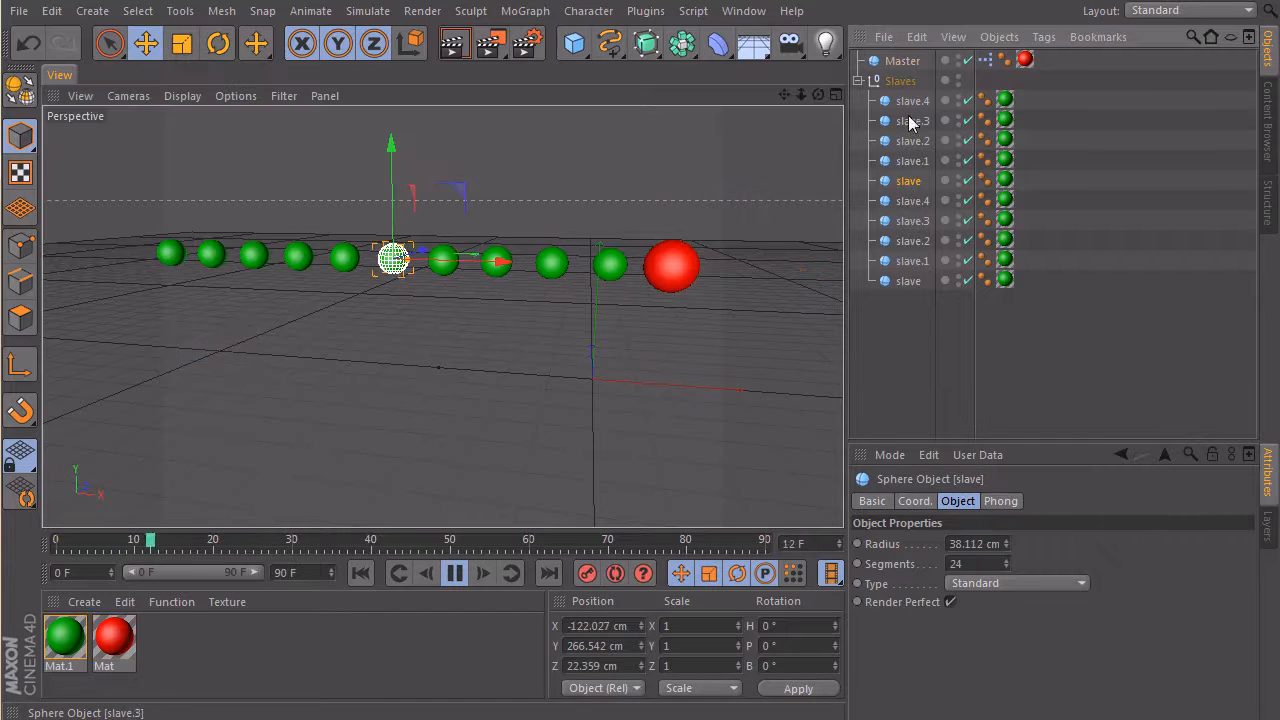
shift+click(910, 281)
Drag the Master sphere down and back up along Y while playback shows the sixteen slaves trailing it
ctrl+drag(911, 289, 923, 306)
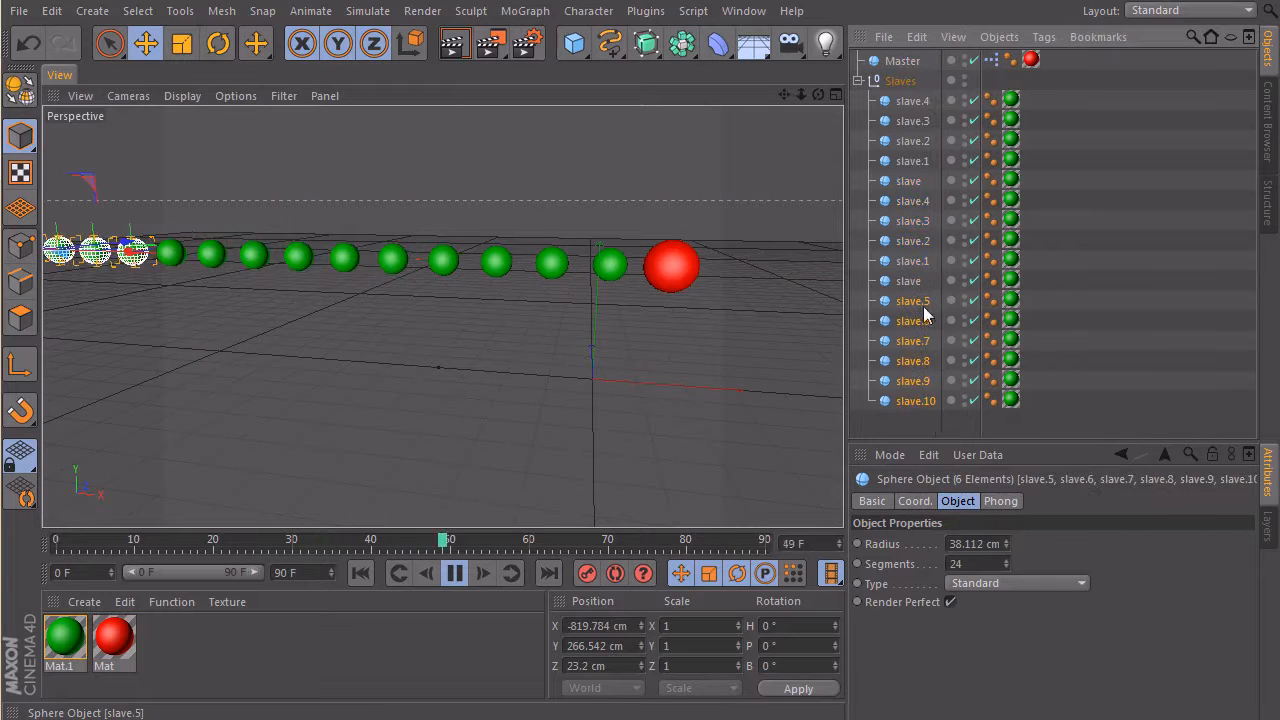
click(670, 265)
alt+drag(620, 417, 573, 378)
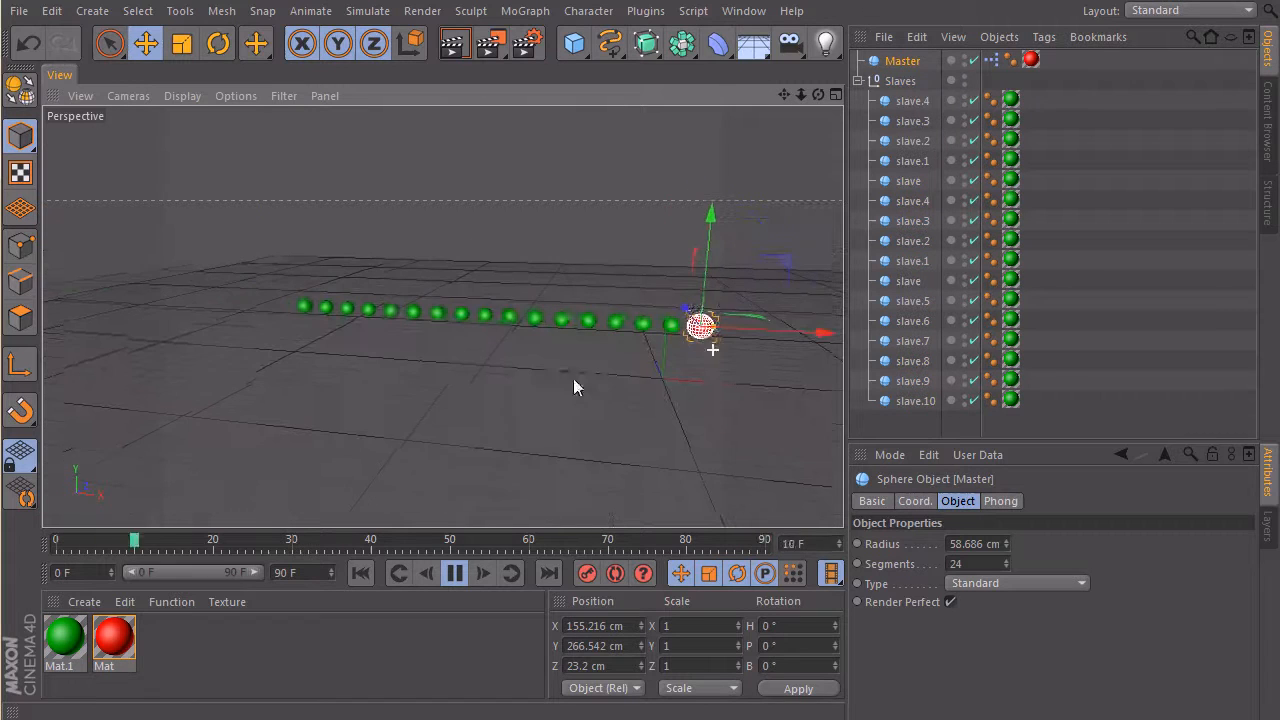
drag(713, 215, 705, 292)
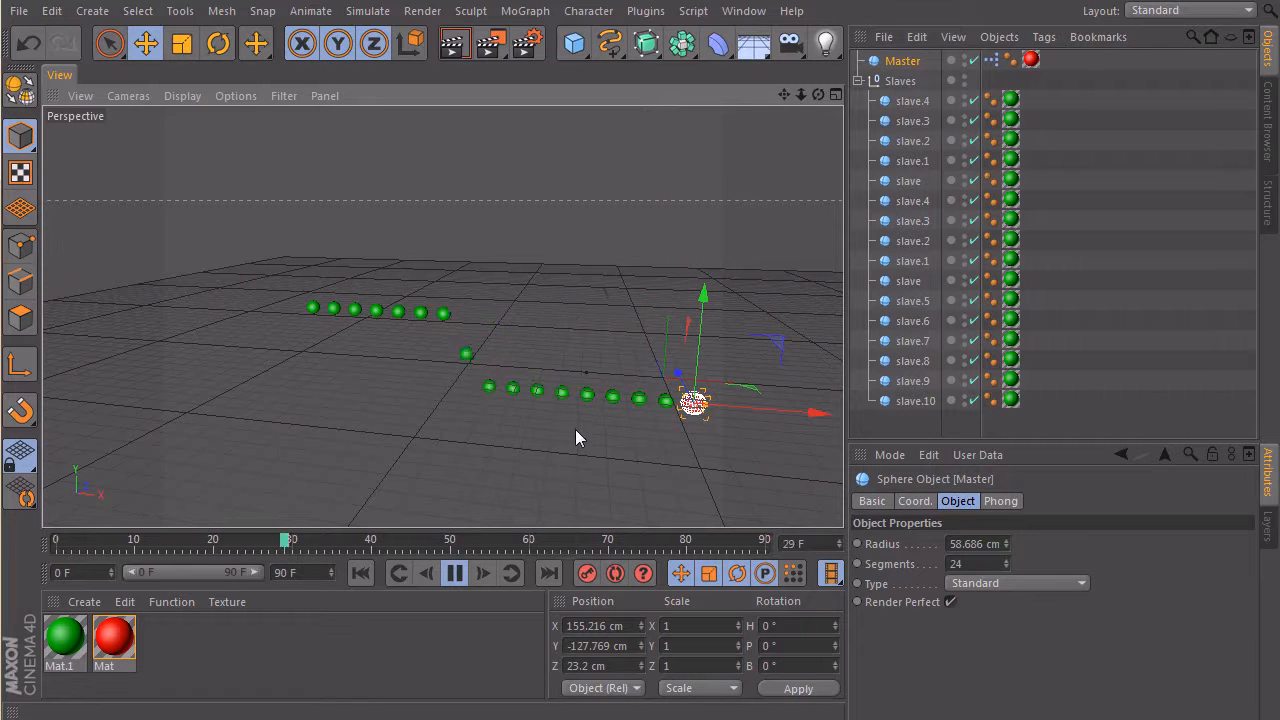
alt+drag(500, 380, 600, 330)
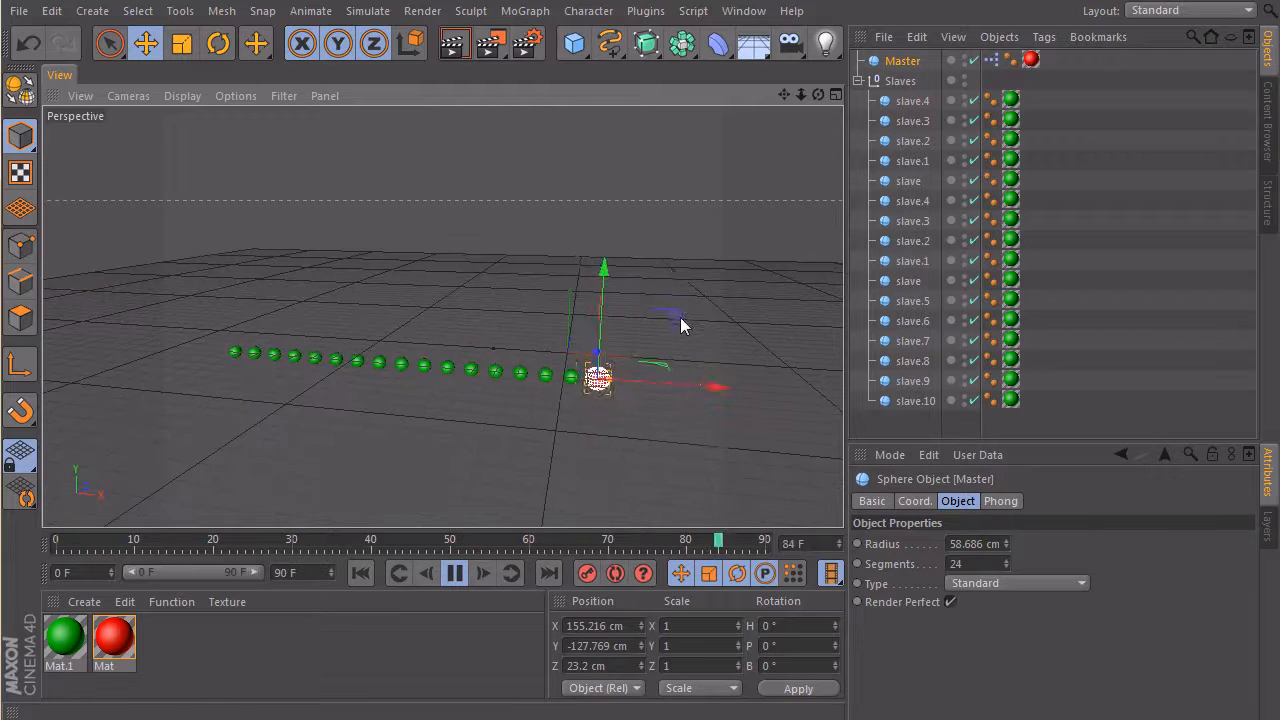
drag(689, 330, 646, 290)
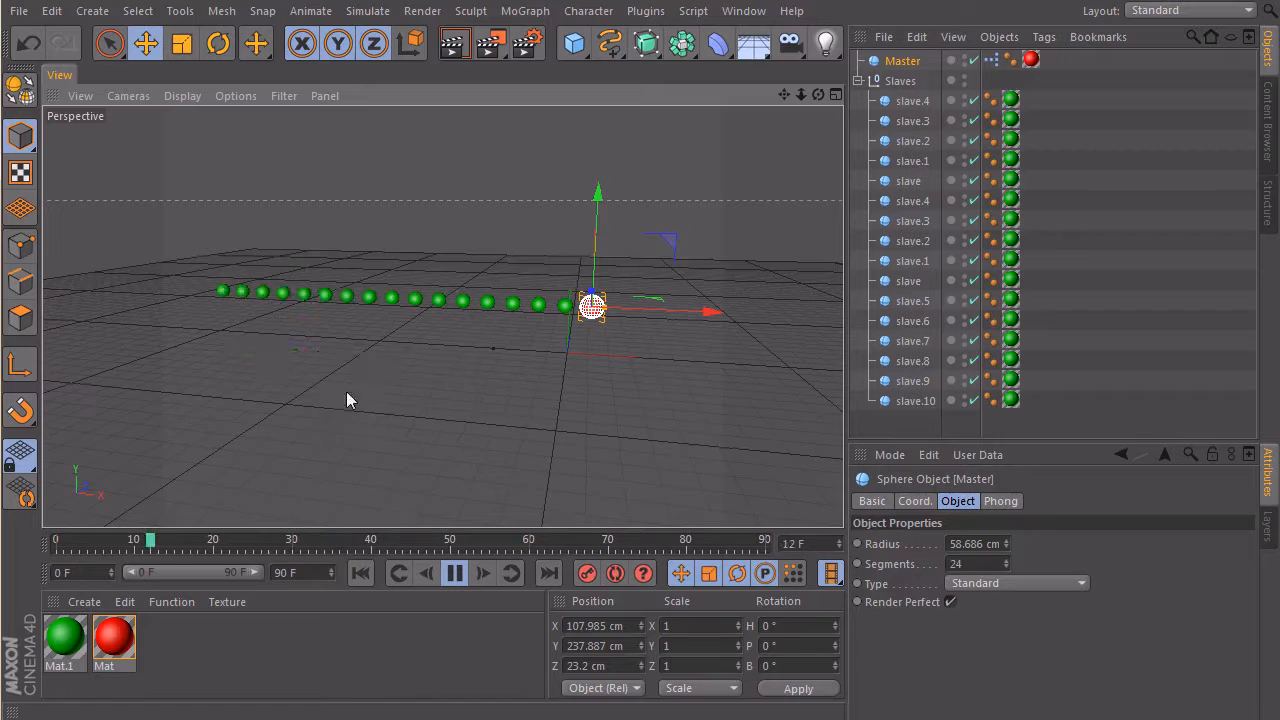
Bring the XPresso graph back and select the Memory node
key(alt+Tab)
drag(414, 430, 414, 245)
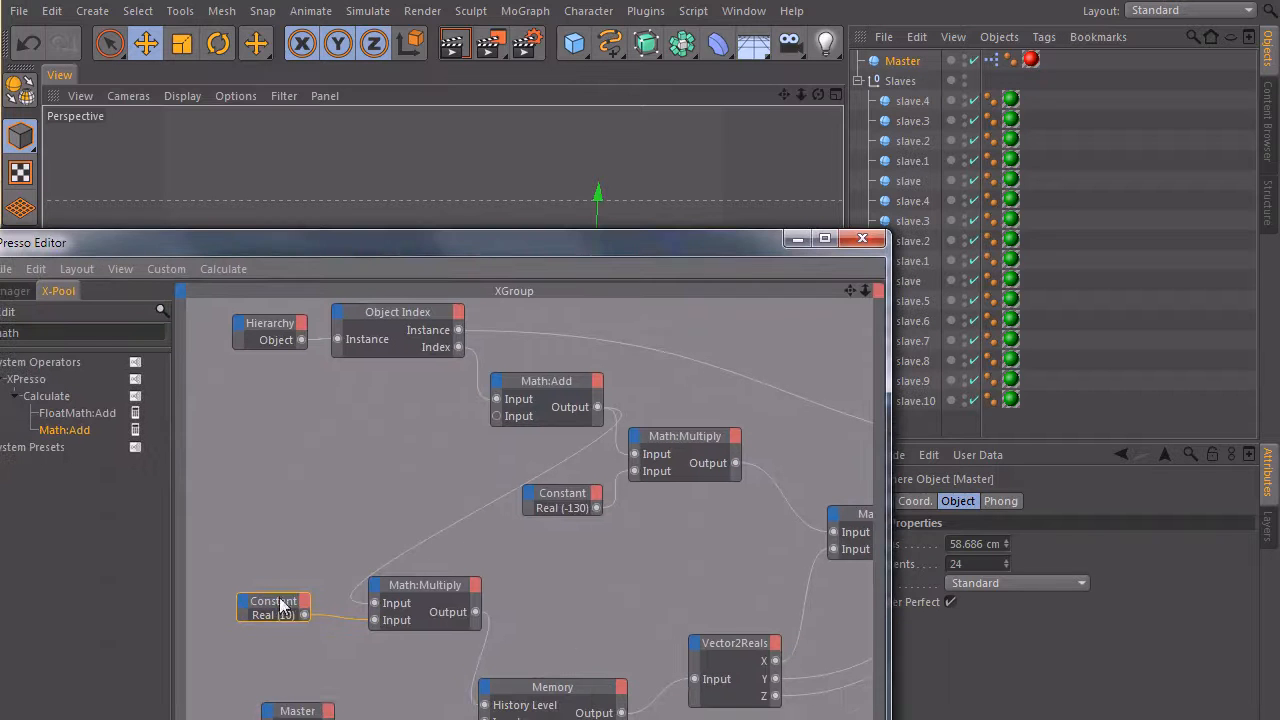
click(521, 697)
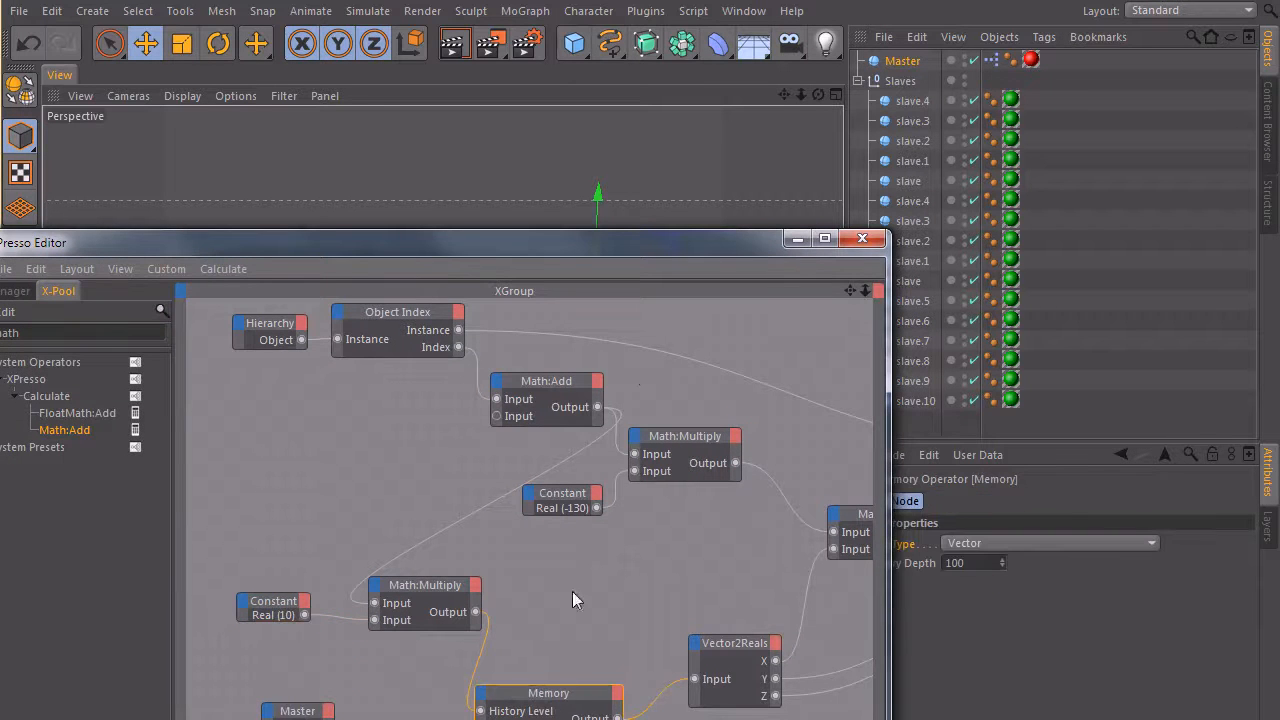
drag(643, 245, 532, 585)
Set the Memory node's History Depth to 200 and move the Master to test the longer trail
click(980, 586)
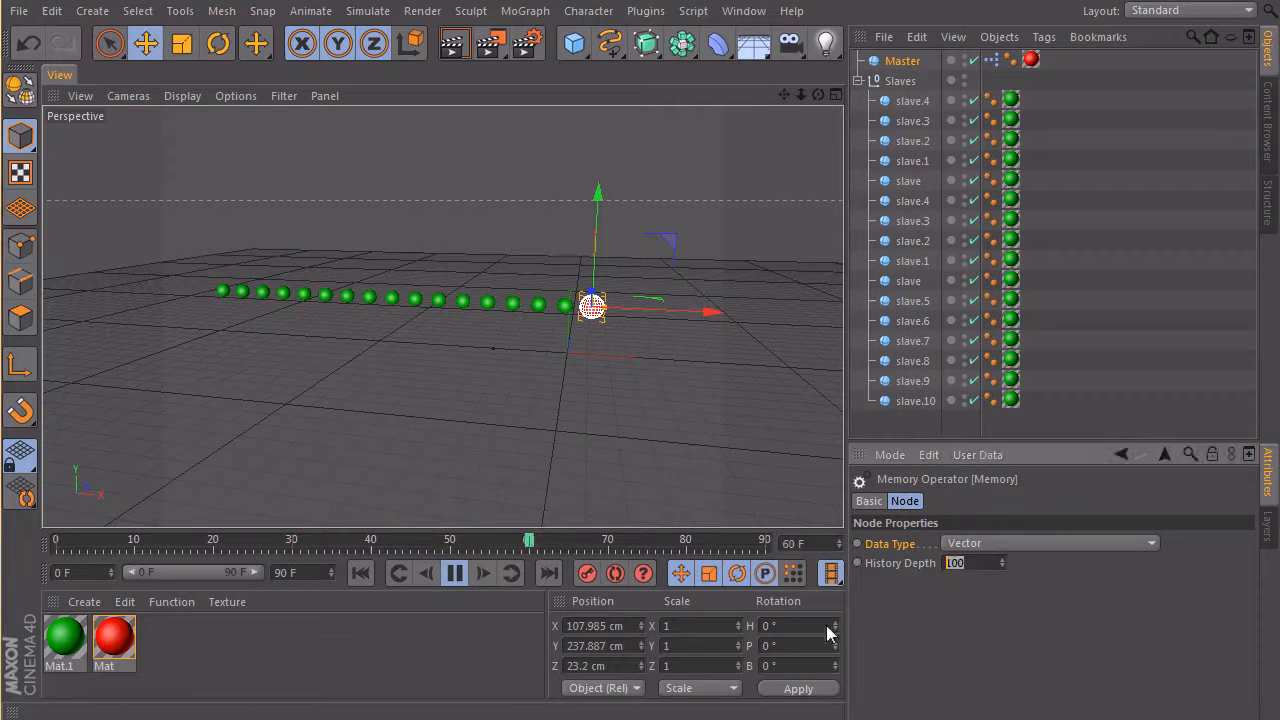
double_click(960, 563)
text(200)
key(Return)
drag(592, 305, 550, 372)
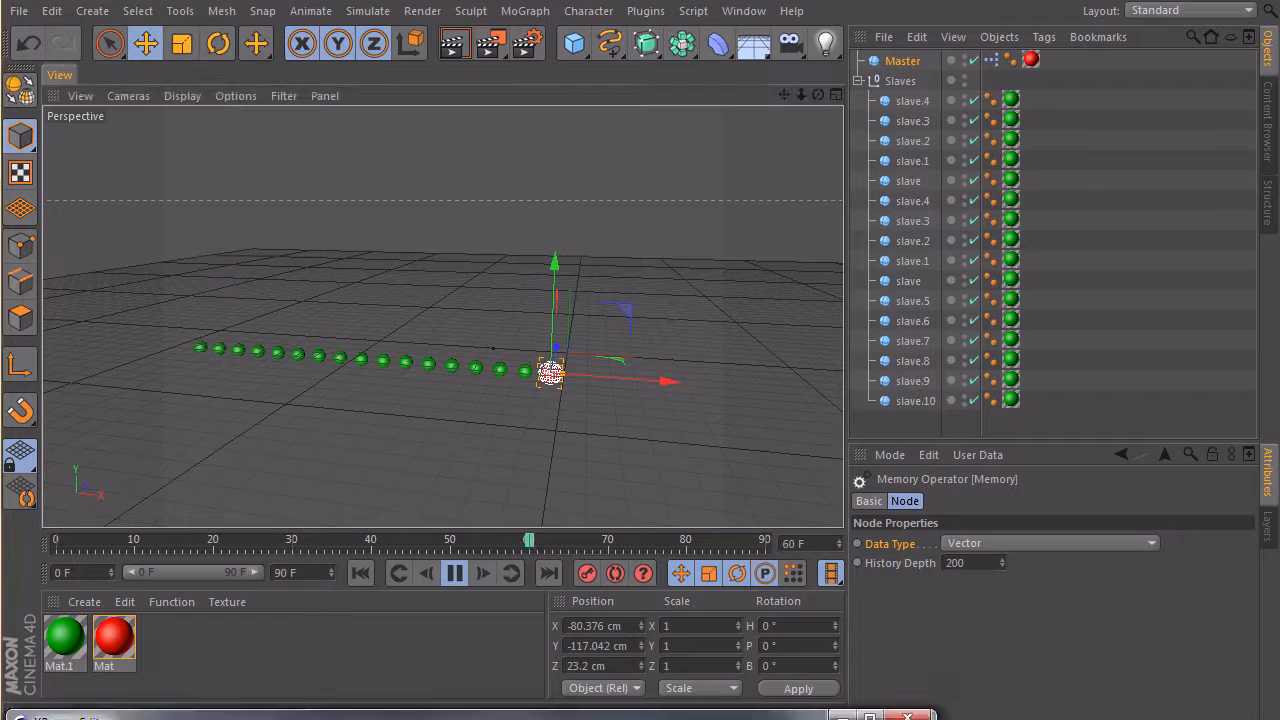
Change the multiplier Constant node's value from 10 to 3
drag(590, 716, 527, 258)
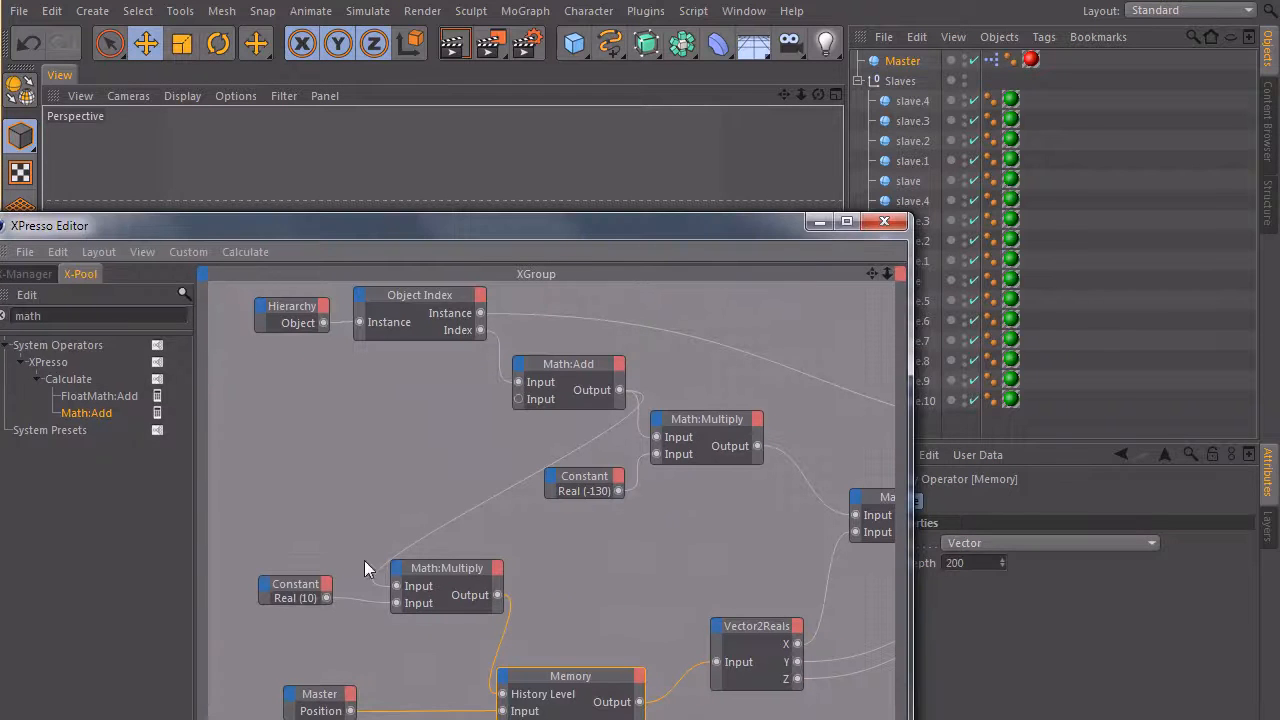
click(297, 588)
drag(693, 225, 551, 353)
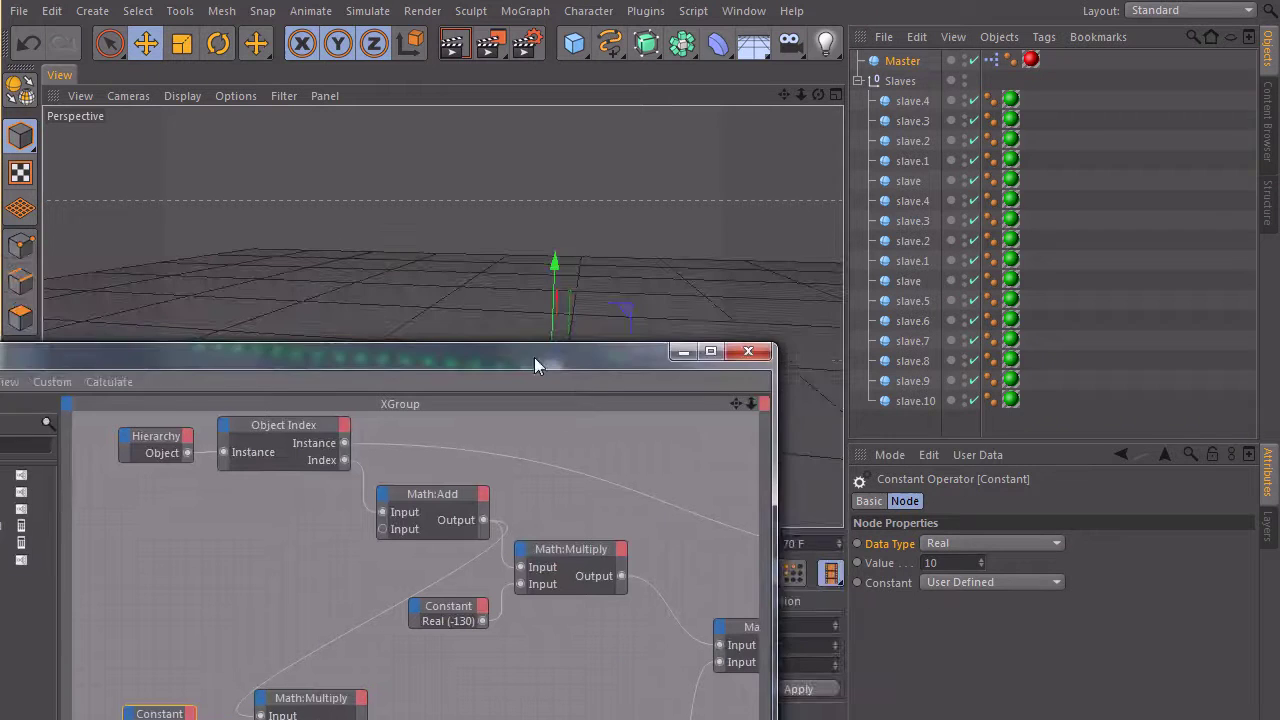
click(942, 563)
text(3)
key(Return)
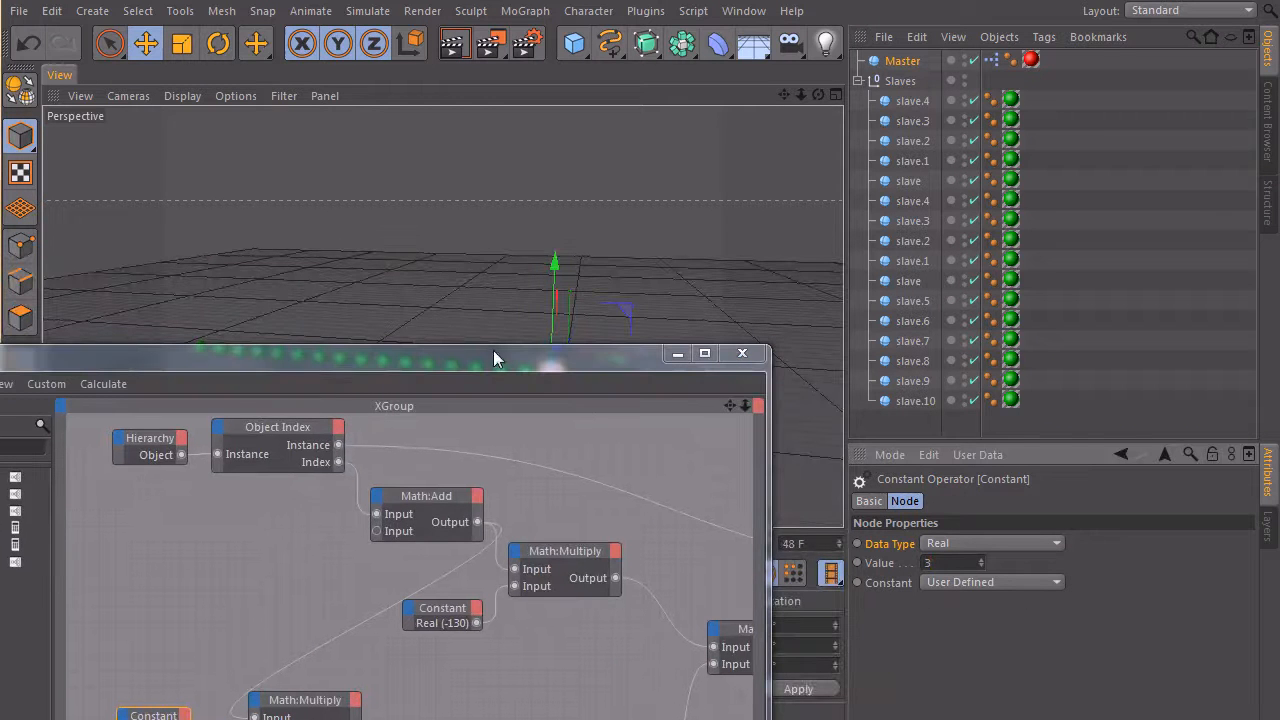
drag(493, 353, 545, 716)
Move the Master sphere up, around and back down during playback to watch the spheres trail it
drag(634, 322, 629, 377)
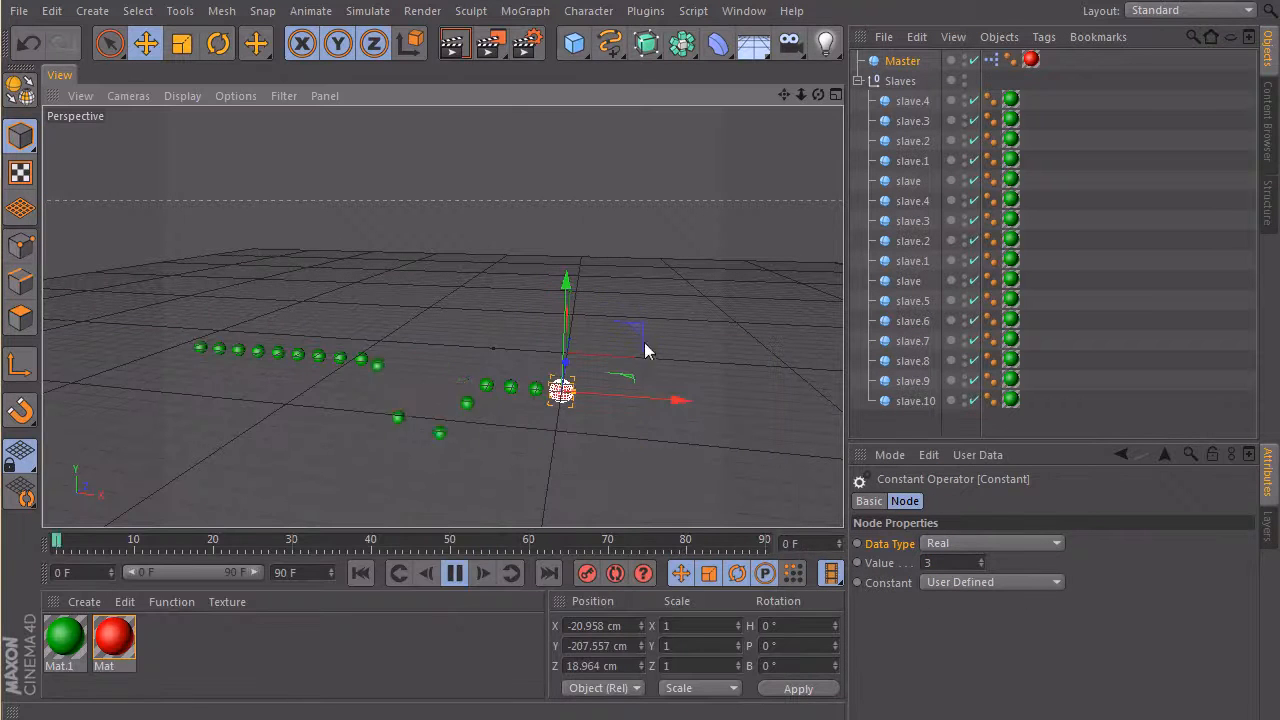
scroll(507, 403, up, 5)
scroll(613, 372, down, 5)
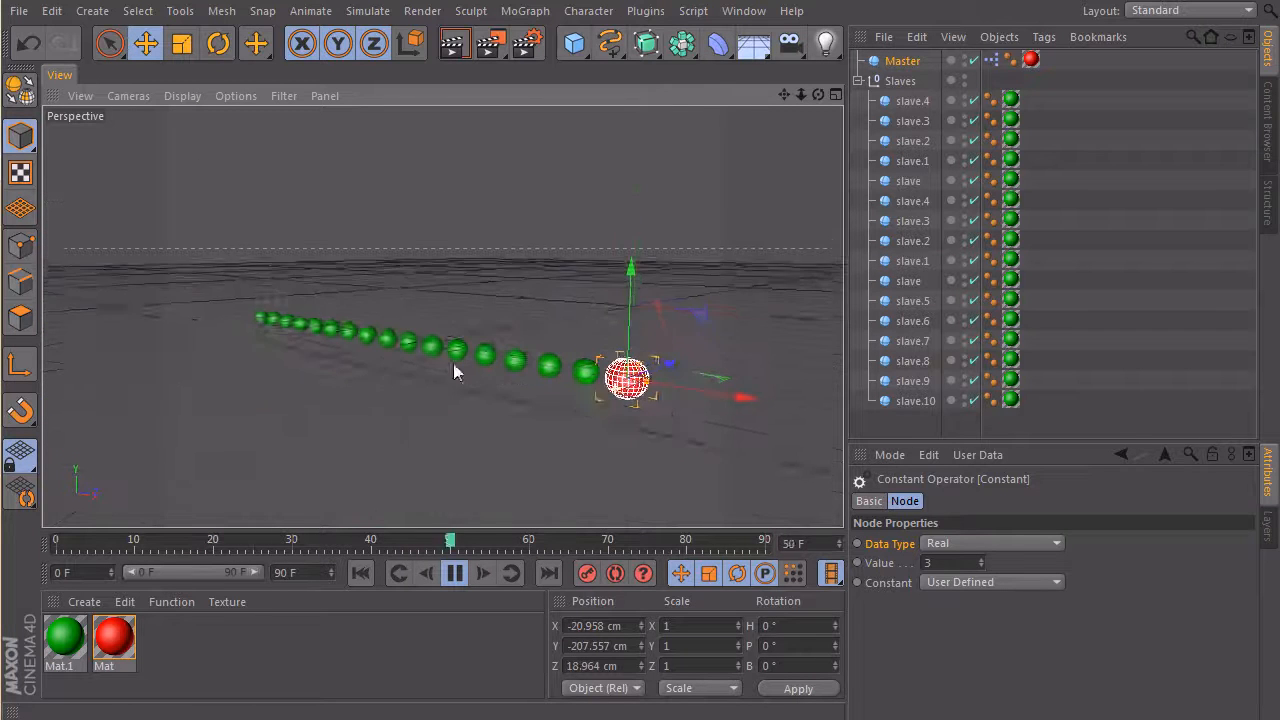
drag(700, 314, 684, 153)
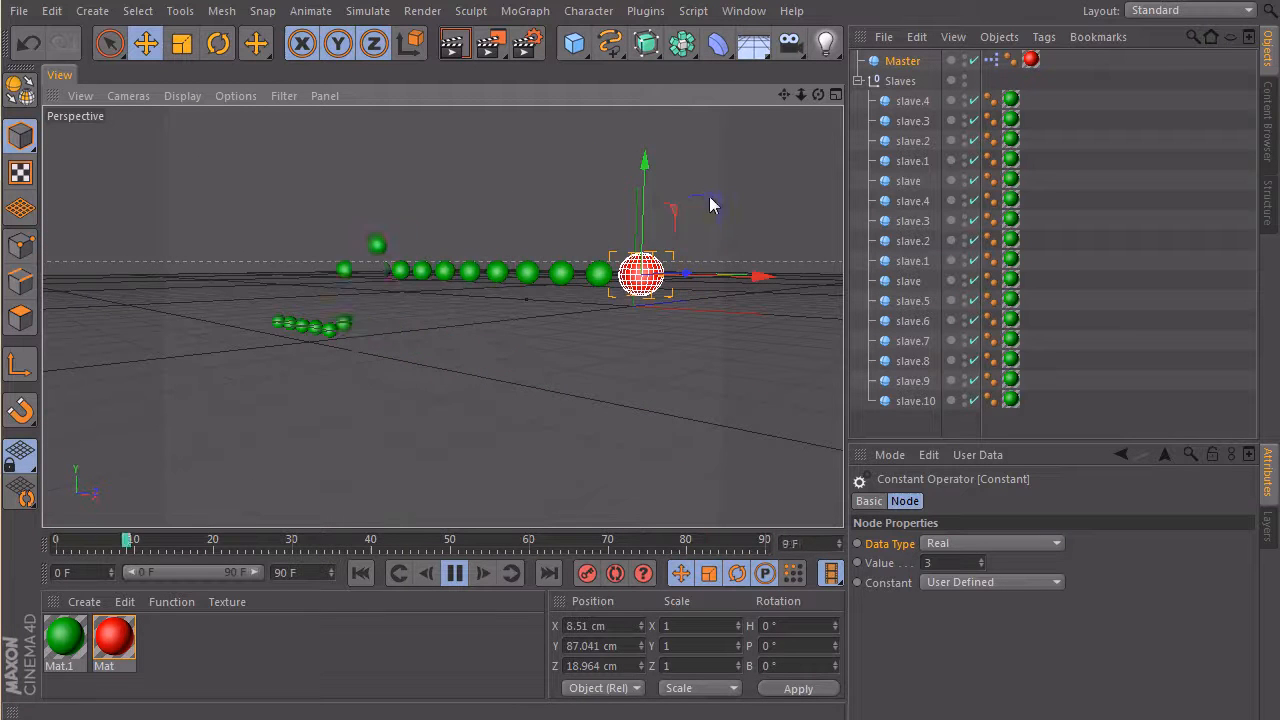
mouse_move(721, 272)
mouse_down()
mouse_move(703, 166)
mouse_move(697, 259)
mouse_up()
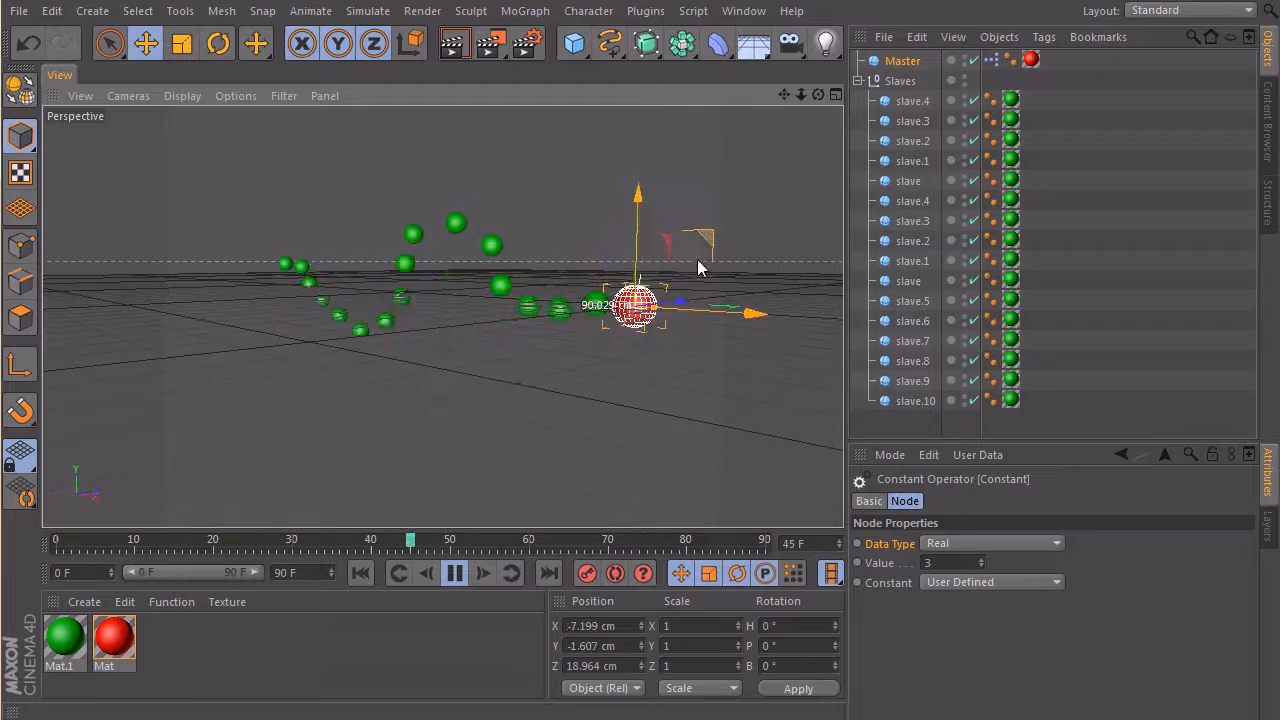
mouse_move(650, 330)
alt+mouse_down()
mouse_move(666, 429)
mouse_move(607, 379)
mouse_move(717, 361)
mouse_move(482, 392)
mouse_move(645, 375)
mouse_move(700, 350)
alt+mouse_up()
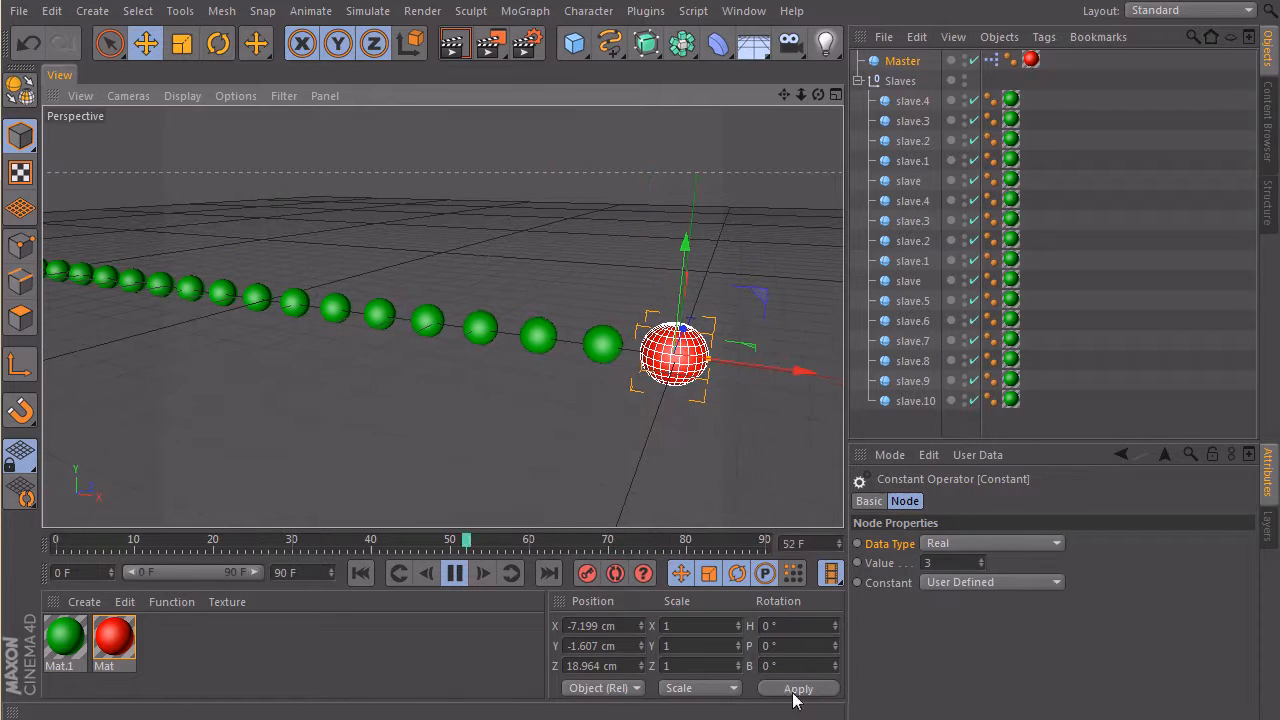
Review the XPresso graph, close it, and stop playback back at frame 0
drag(565, 700, 565, 556)
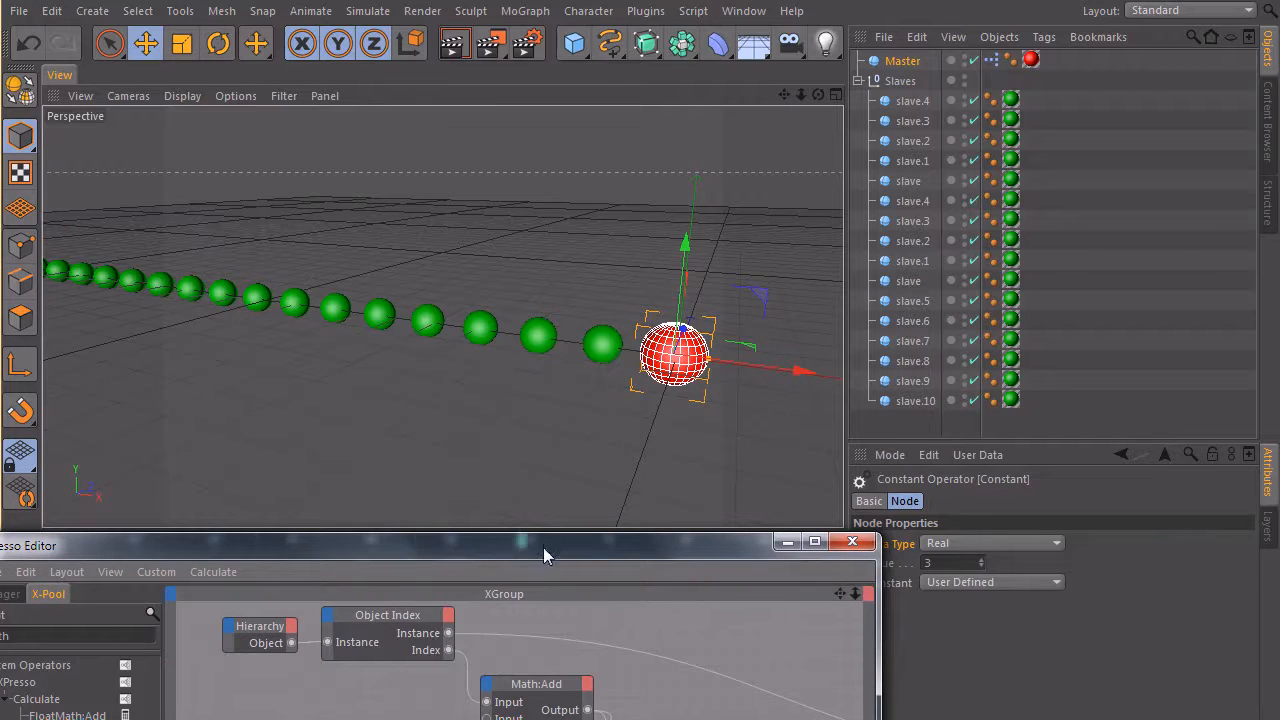
mouse_move(543, 547)
mouse_down()
mouse_move(560, 649)
mouse_move(500, 288)
mouse_move(510, 210)
mouse_up()
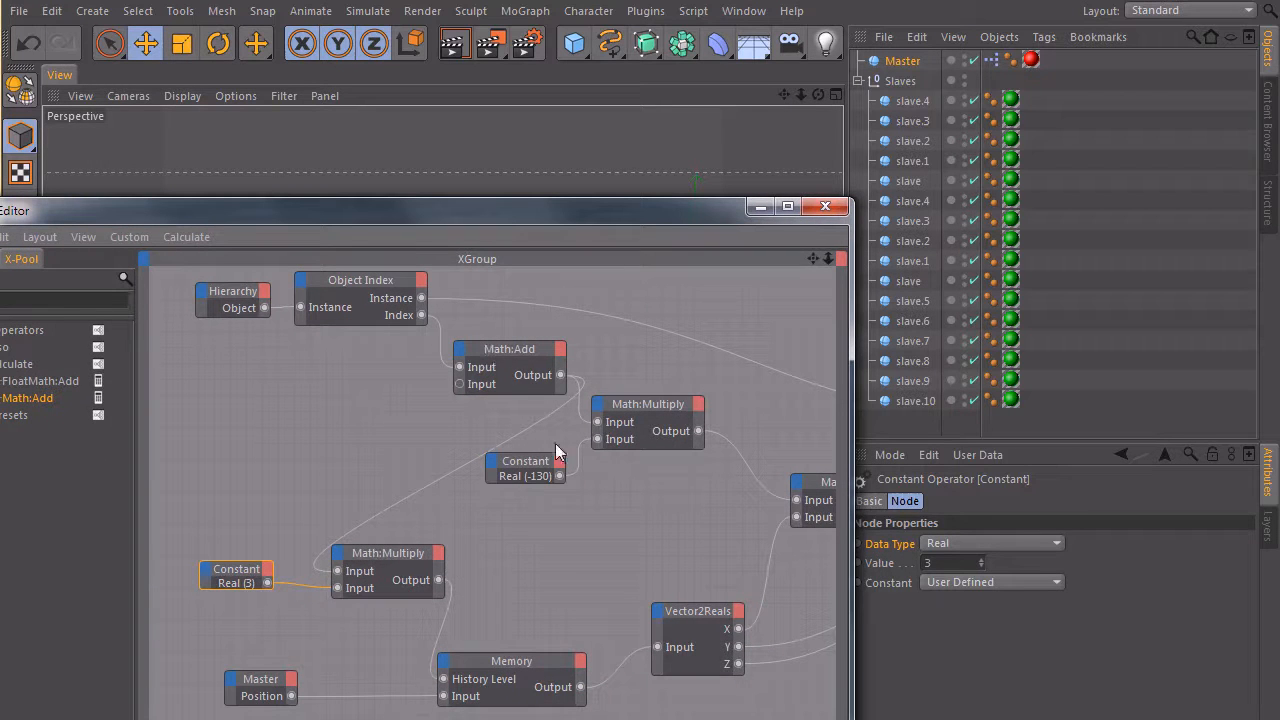
click(826, 210)
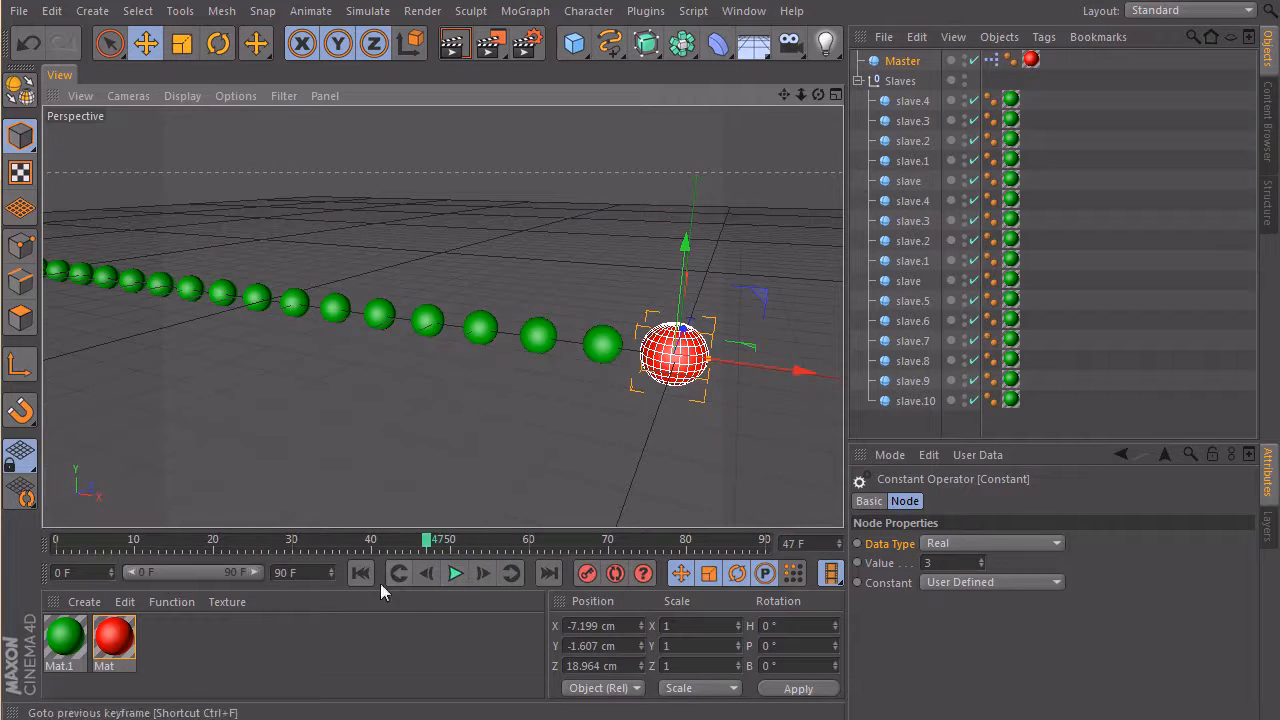
click(361, 573)
Collapse the Slaves hierarchy in the Object Manager and select the Slaves null
mouse_move(583, 356)
alt+mouse_down()
mouse_move(626, 368)
mouse_move(560, 340)
alt+mouse_up()
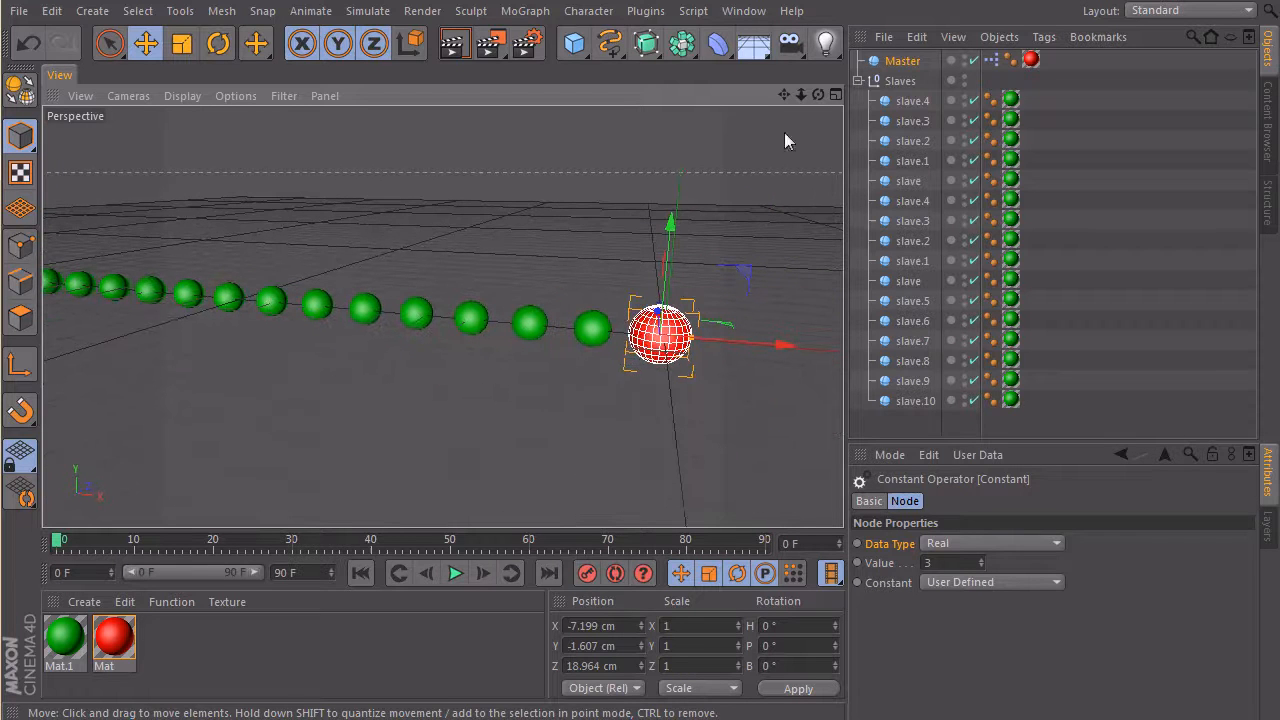
click(1061, 124)
click(905, 60)
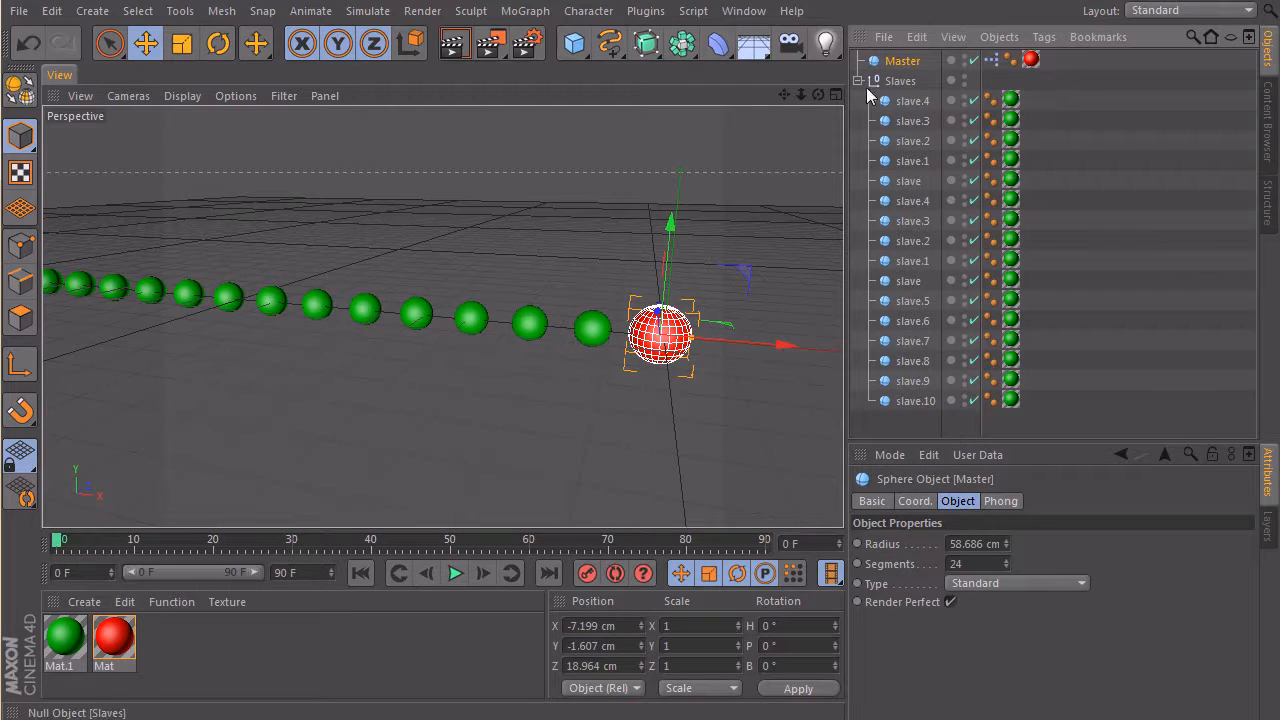
click(858, 80)
click(900, 81)
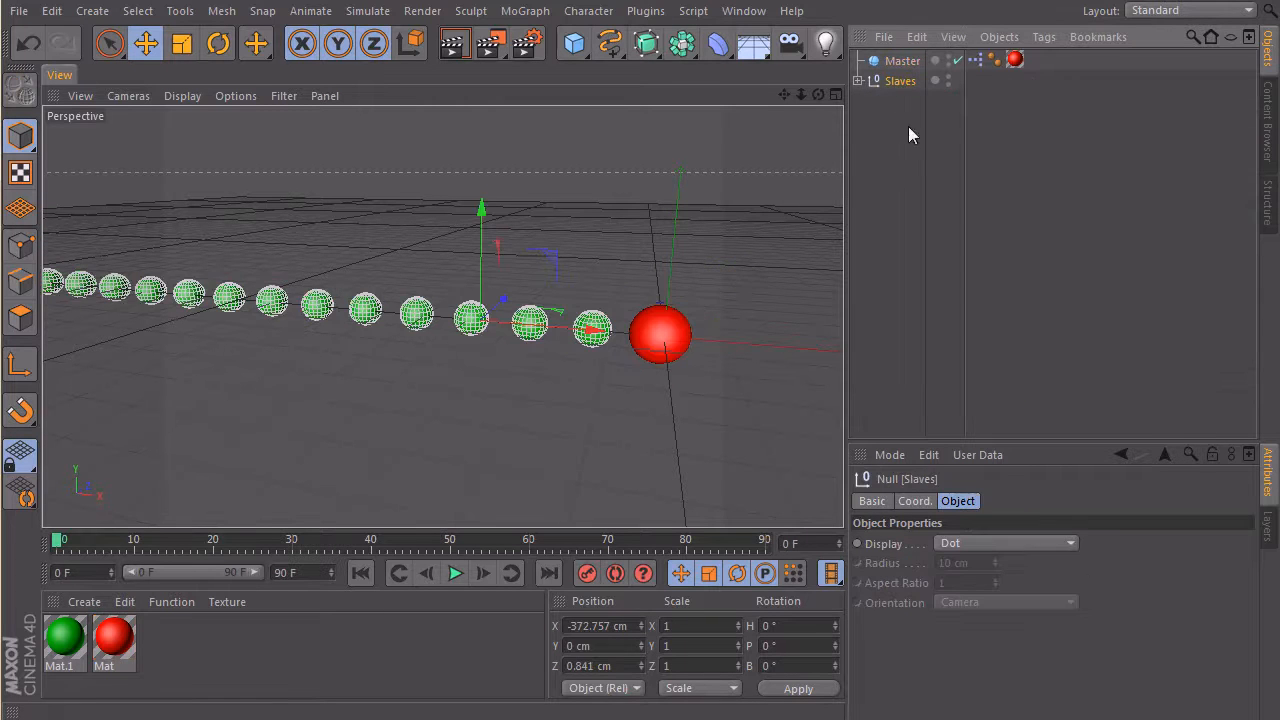
click(910, 107)
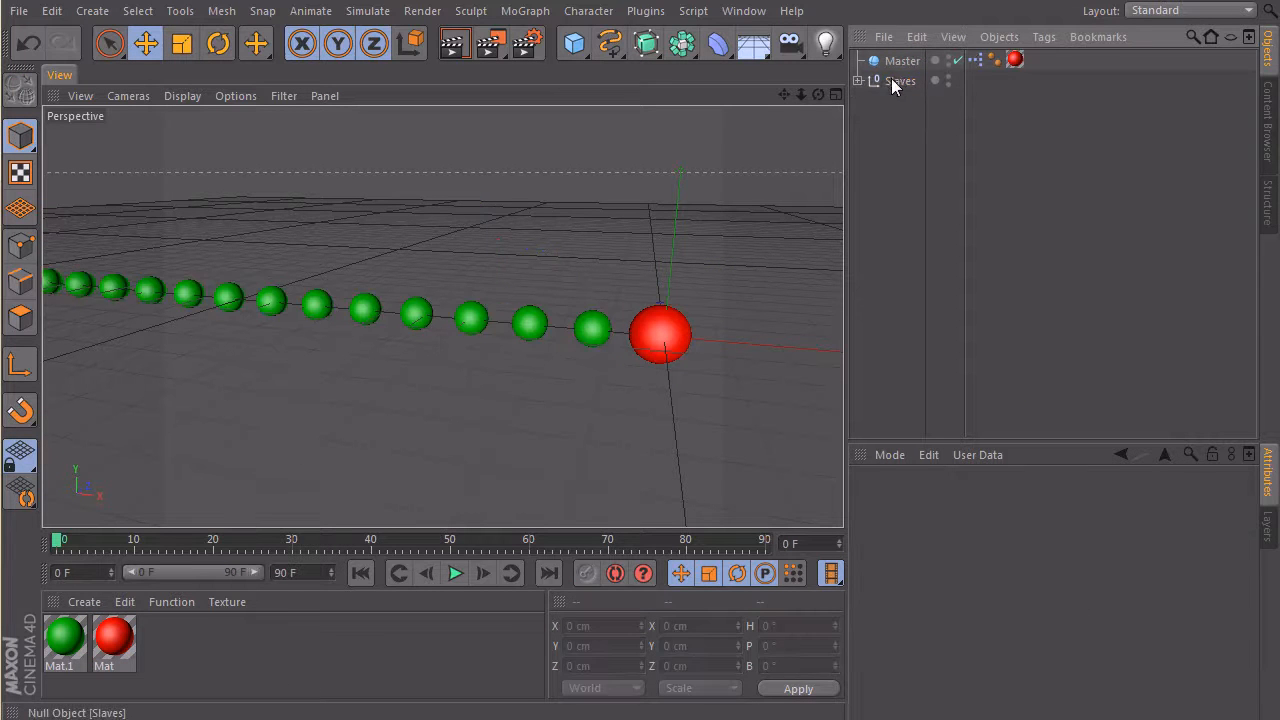
Bring up Manage User Data for the Slaves null from the Attribute Manager
click(891, 79)
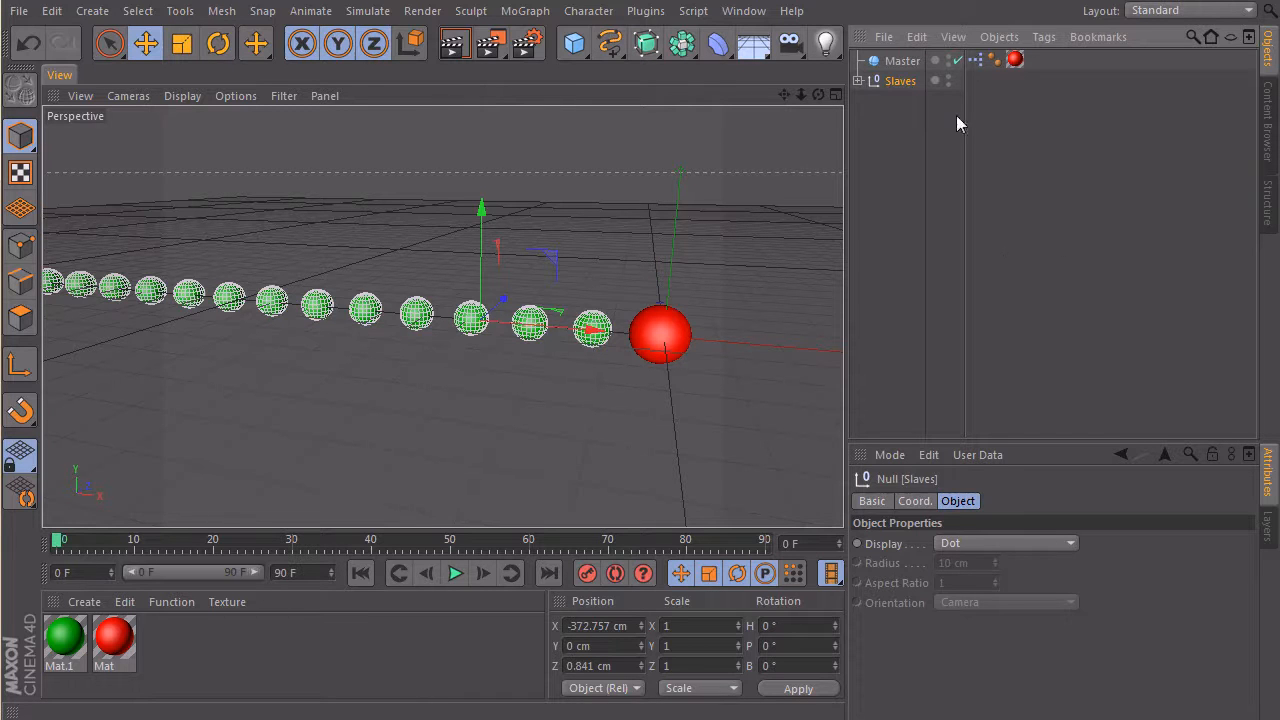
click(887, 124)
click(896, 82)
click(977, 455)
click(981, 478)
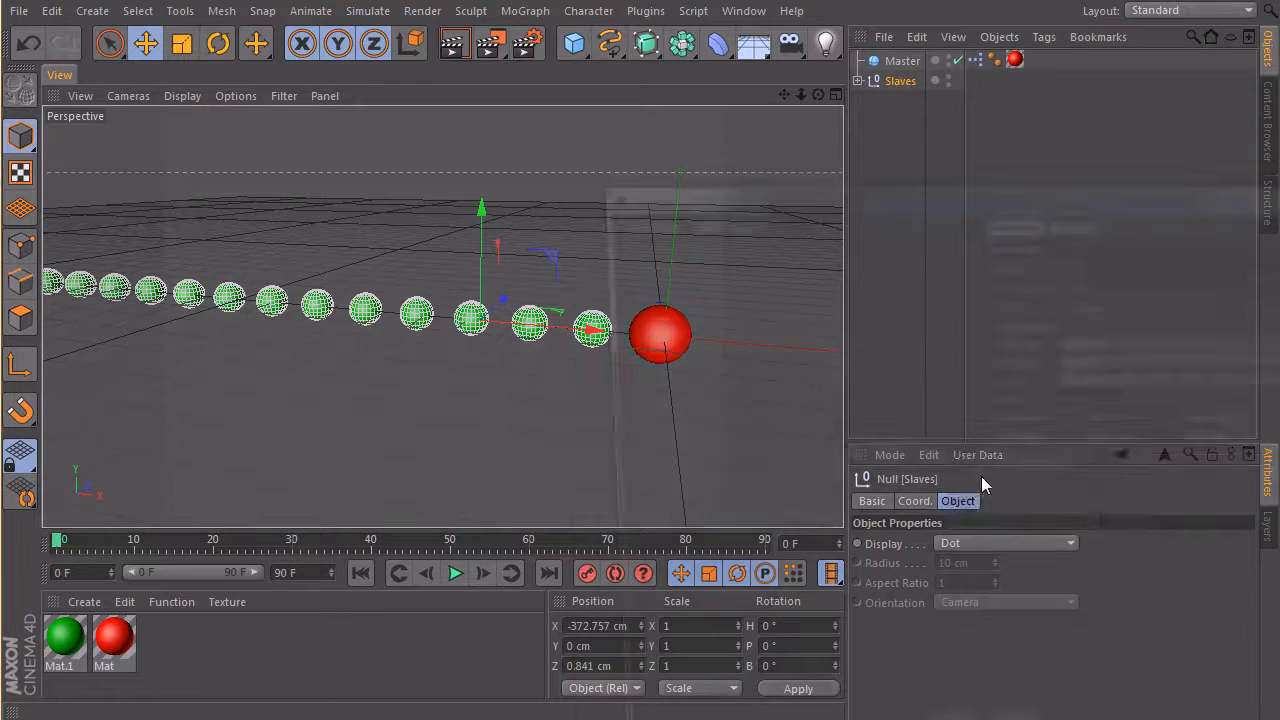
Name the user data entry Position Offset and keep its data type as Float
drag(935, 193, 652, 108)
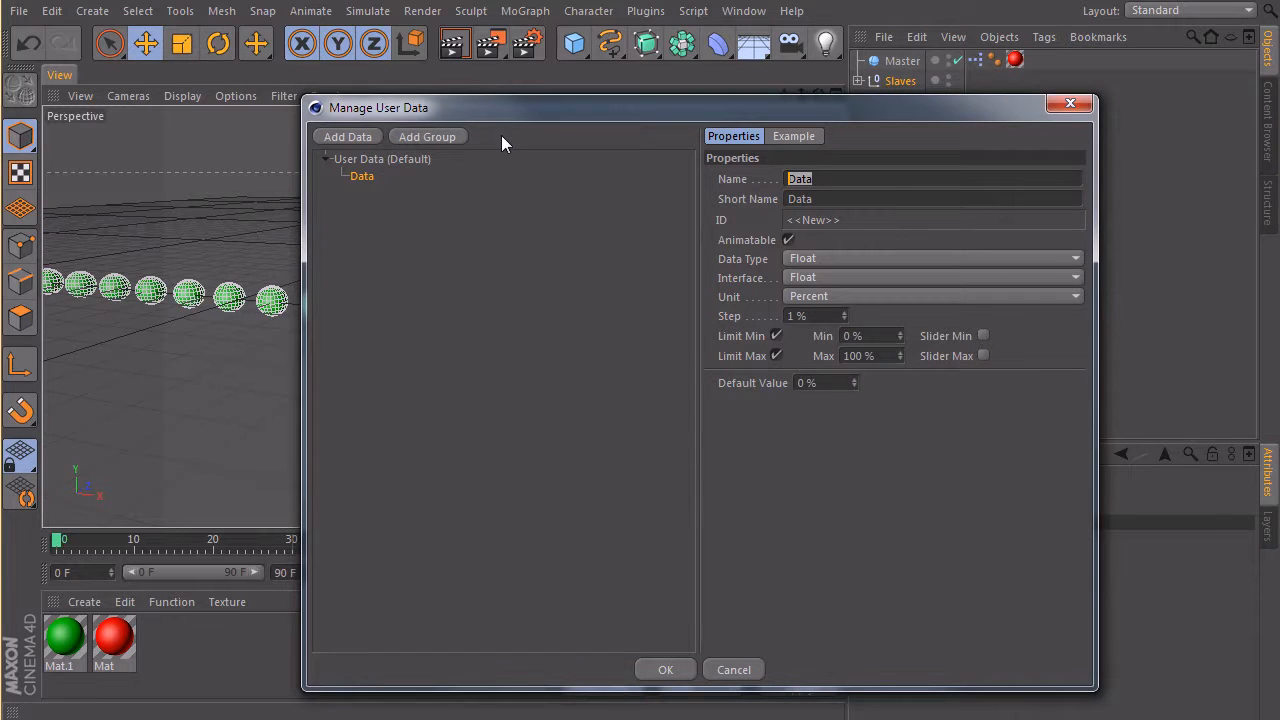
text(Position Offset)
key(Return)
click(930, 258)
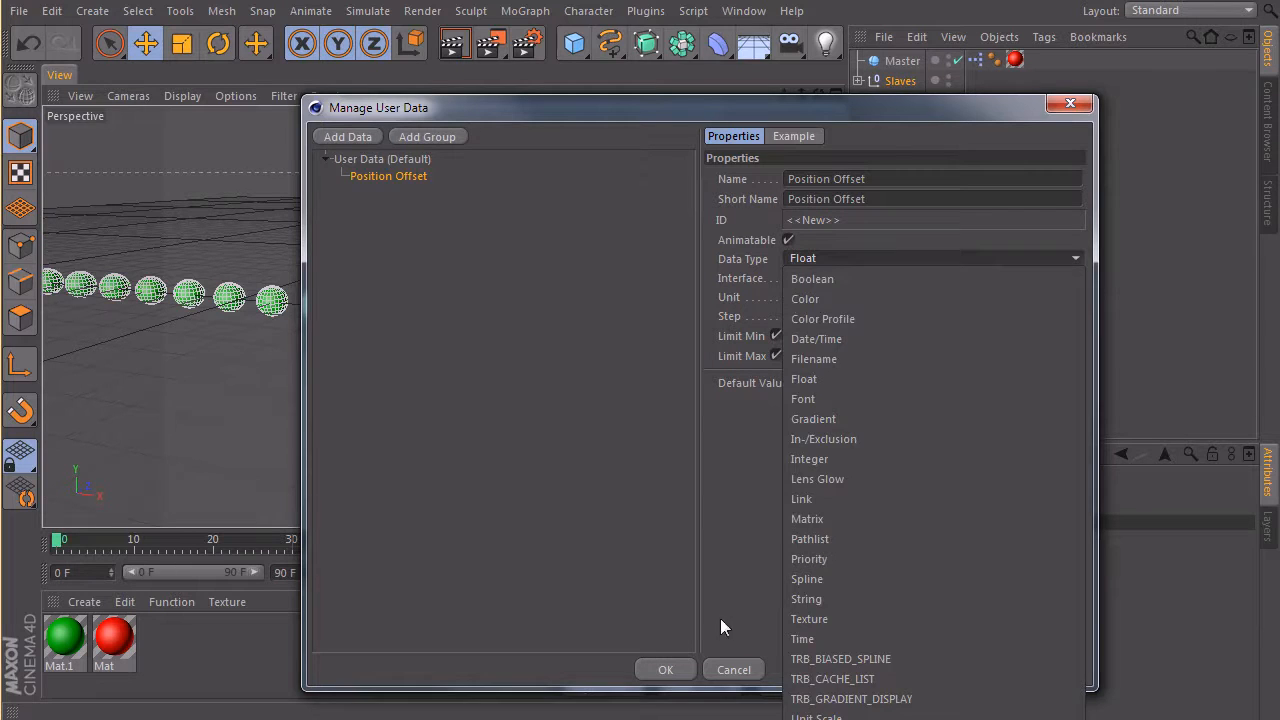
click(720, 618)
click(821, 259)
key(Escape)
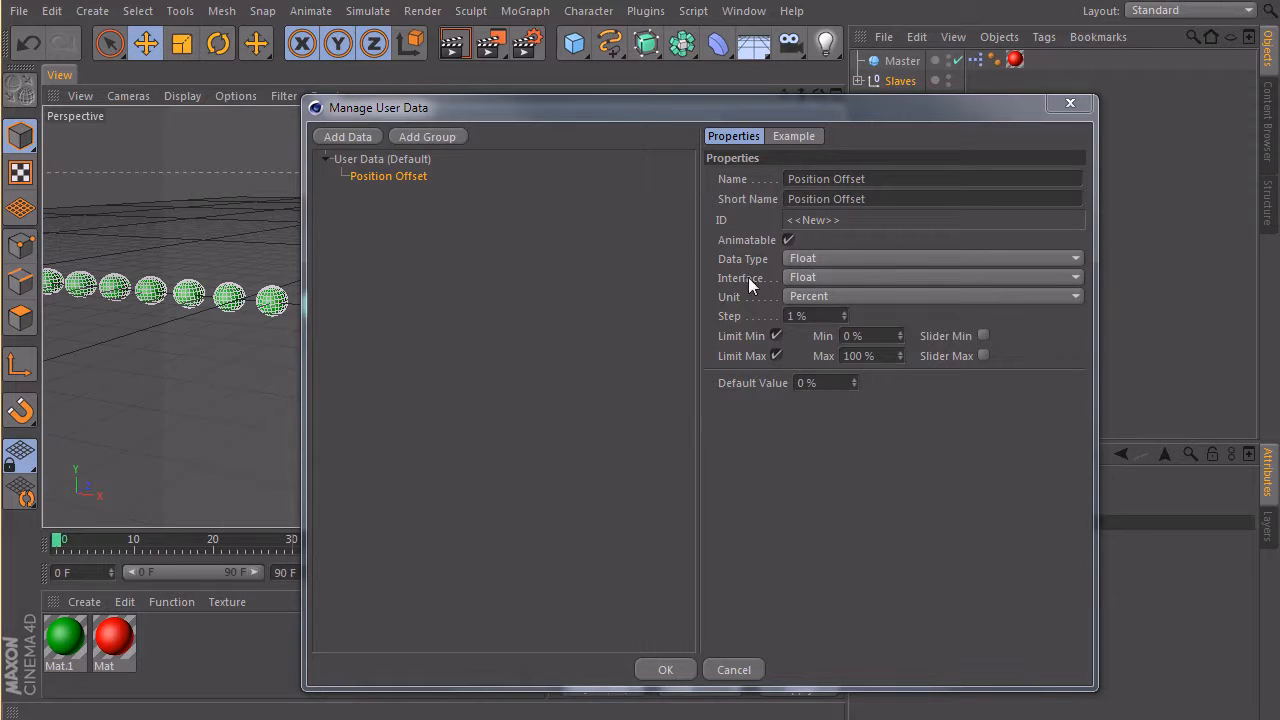
click(818, 276)
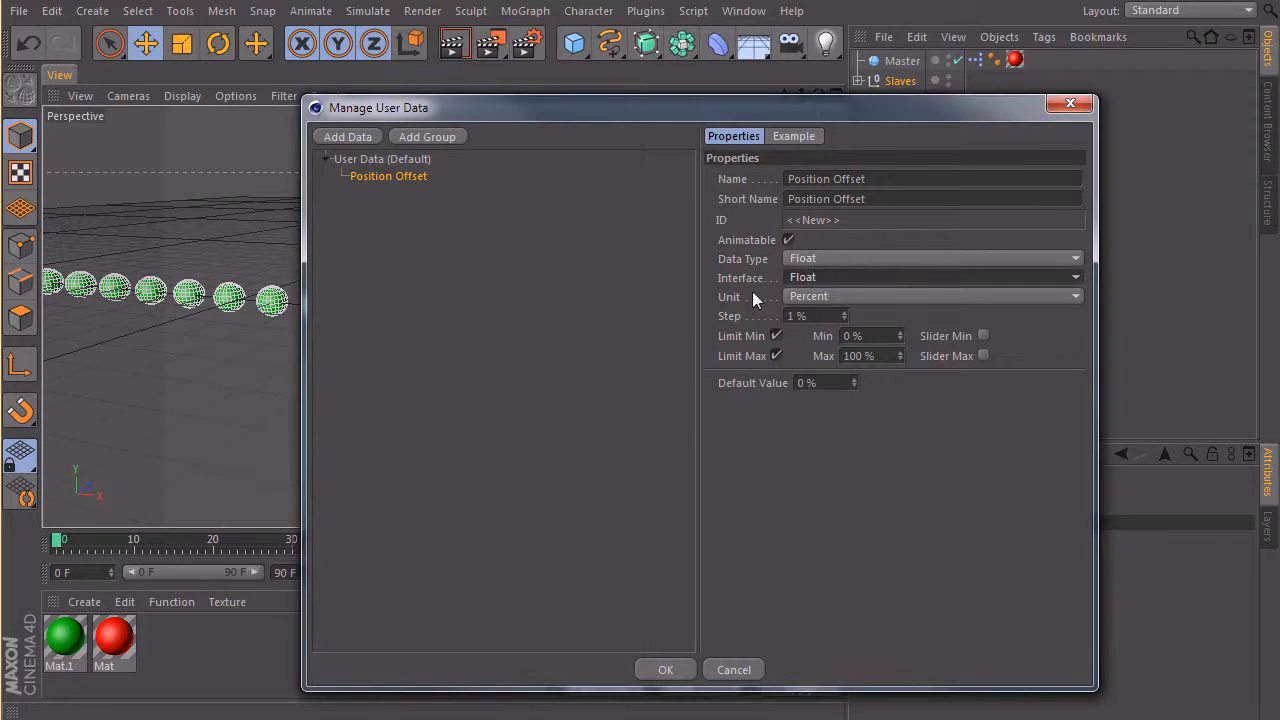
Set Position Offset to Real units, step 0.1, no min/max limits, default 100
click(839, 297)
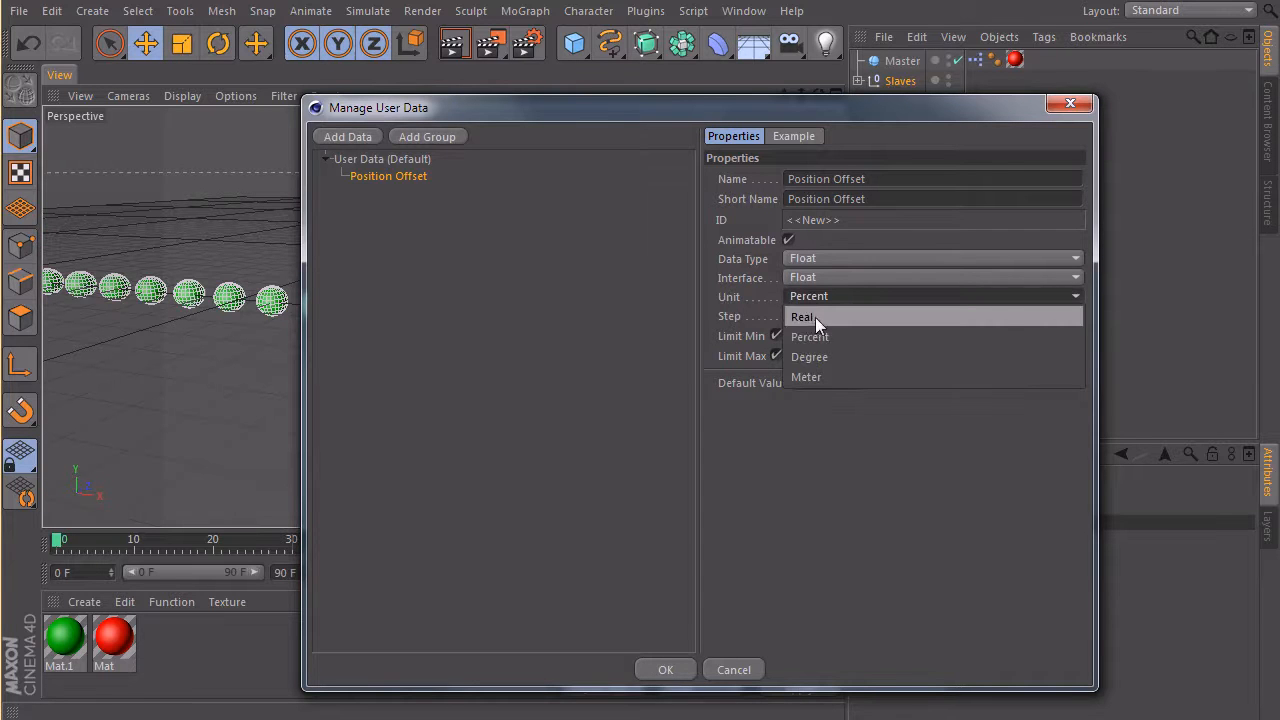
click(815, 317)
text(110)
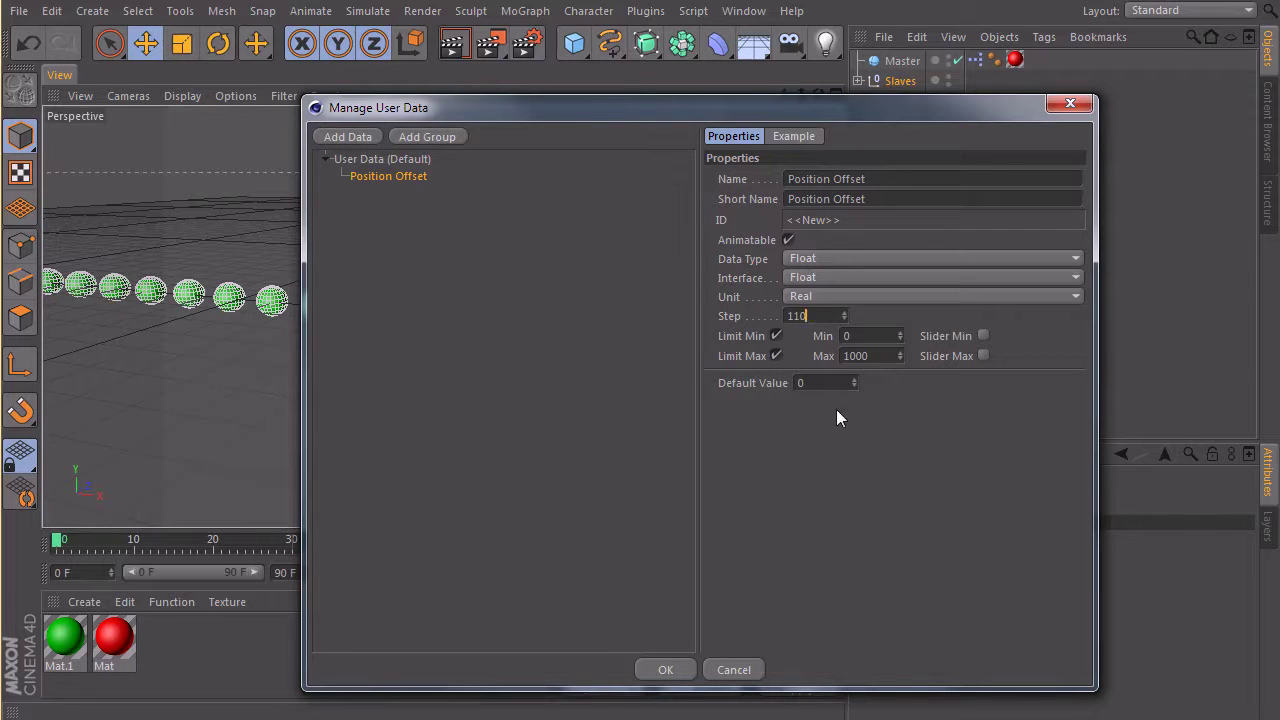
text(.0)
key(Return)
click(805, 315)
text(0.1)
key(Return)
click(776, 336)
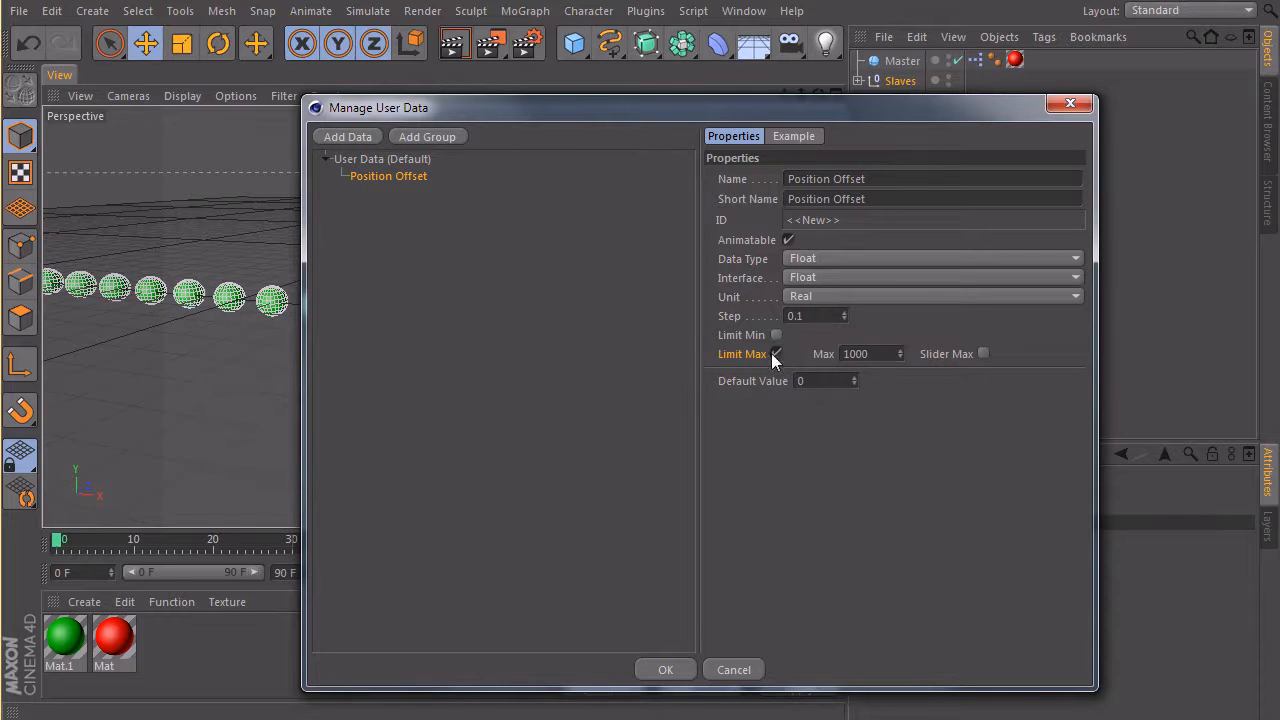
click(776, 354)
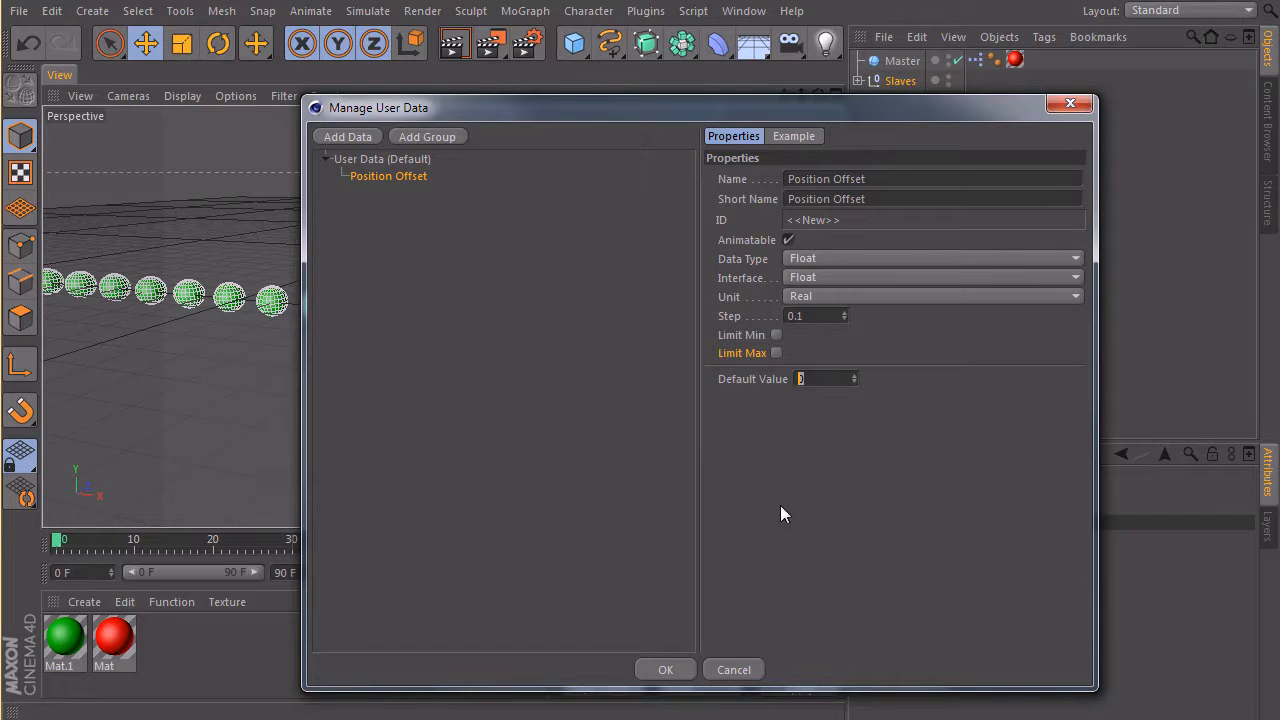
text(100)
click(540, 382)
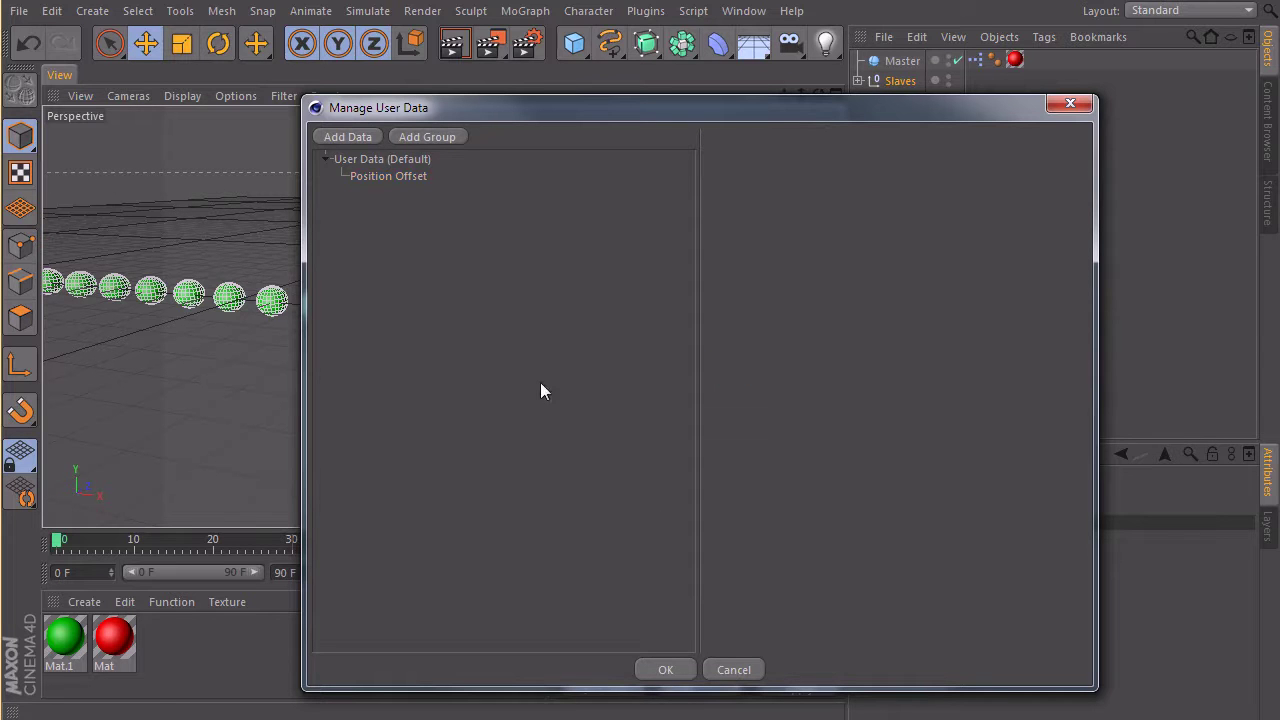
Add a Time Offset entry: Real unit, no limits, default 5, and confirm the dialog
click(351, 136)
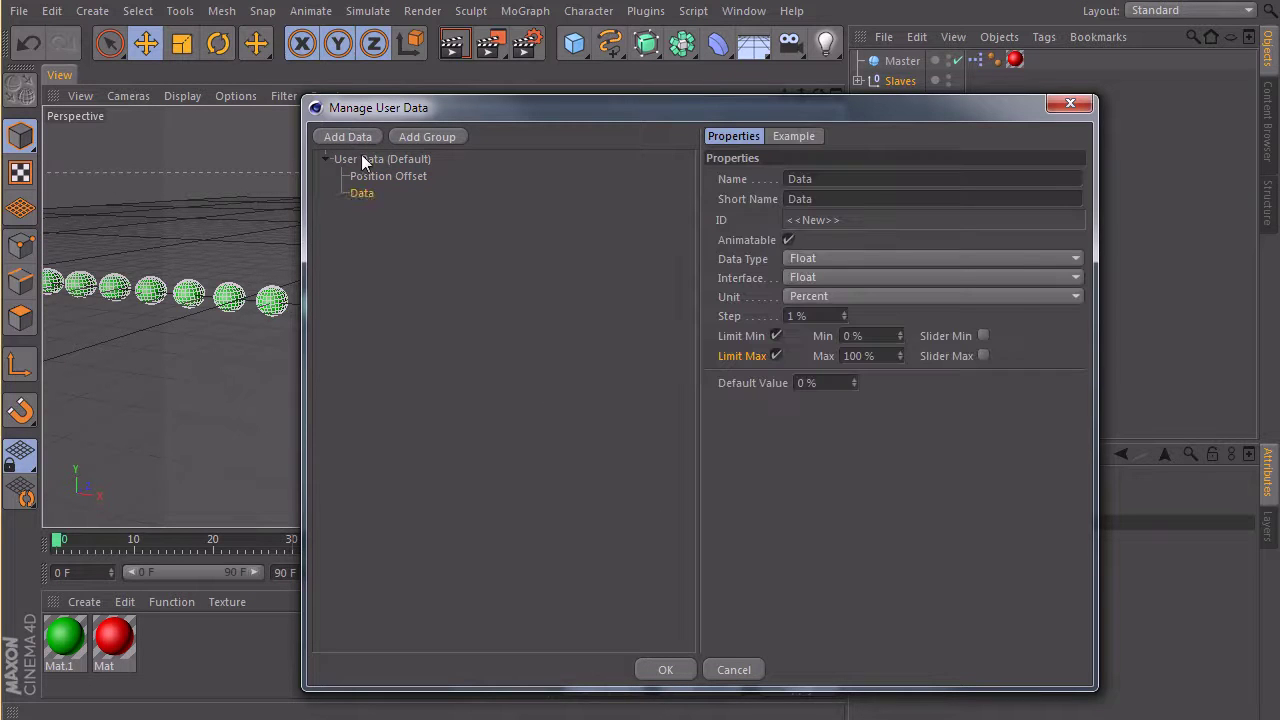
double_click(874, 179)
text(Time )
text(Offs)
text(et)
click(831, 295)
click(809, 318)
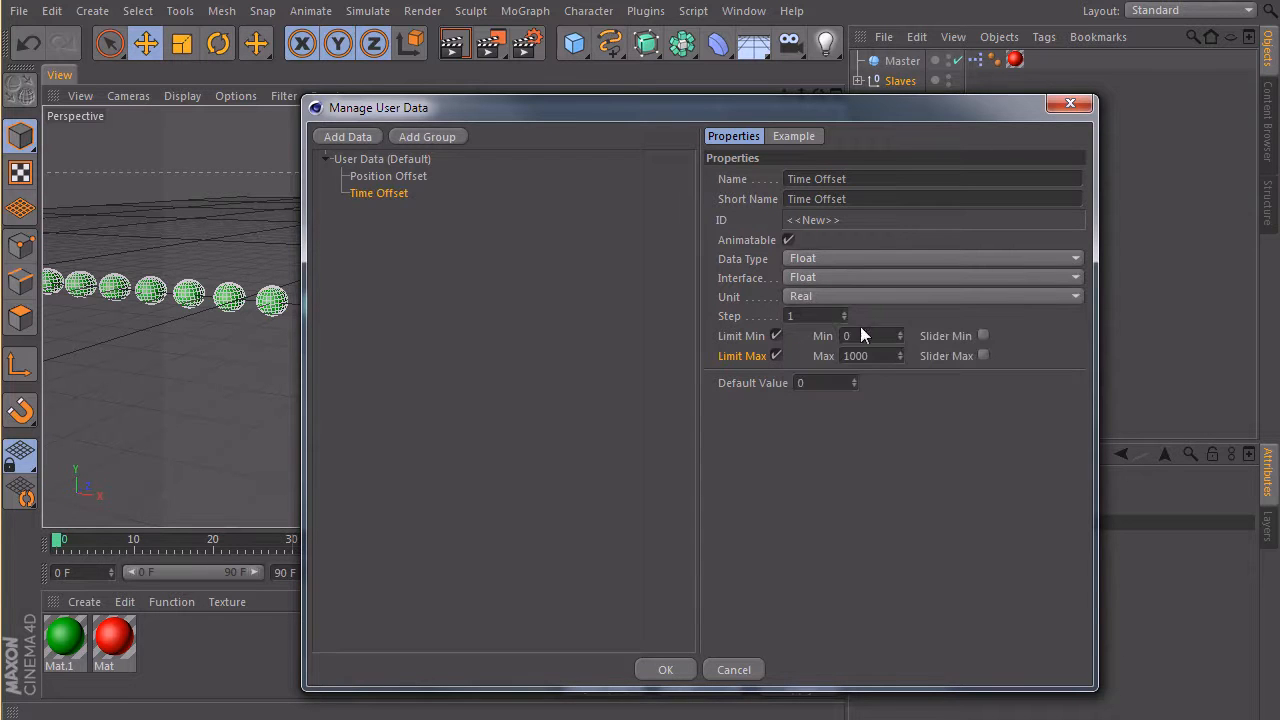
click(776, 336)
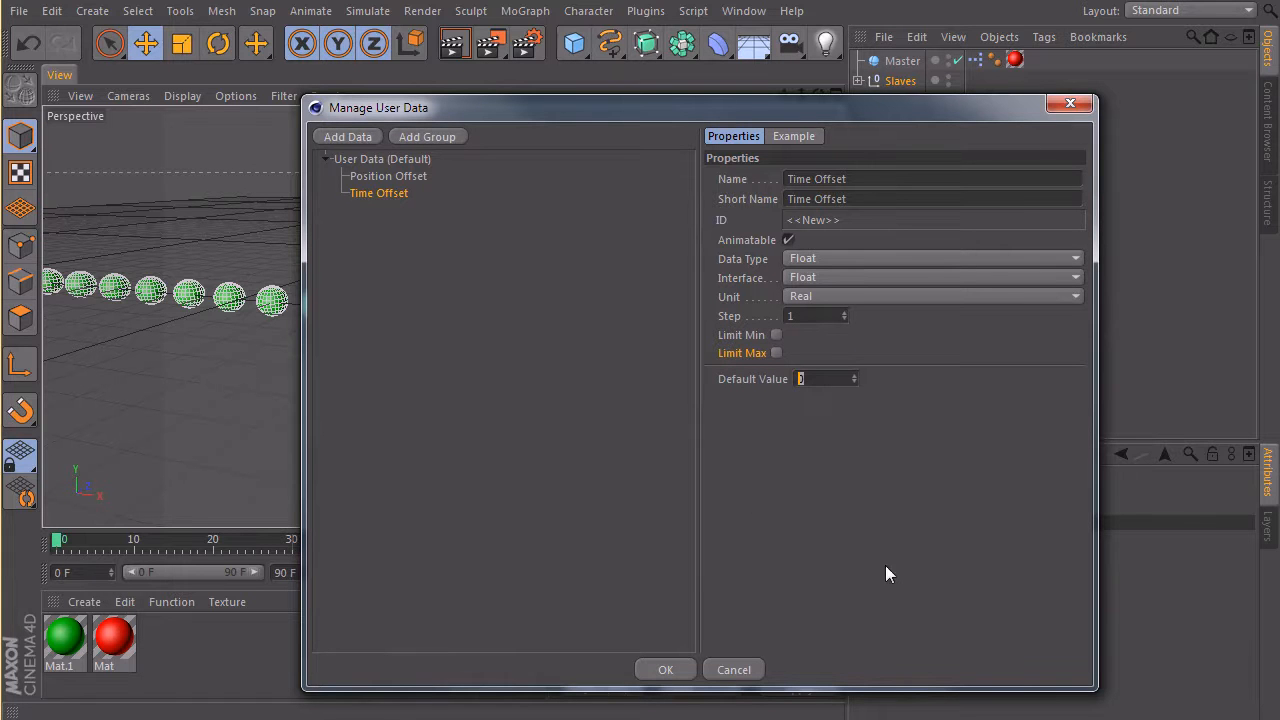
text(5)
click(665, 670)
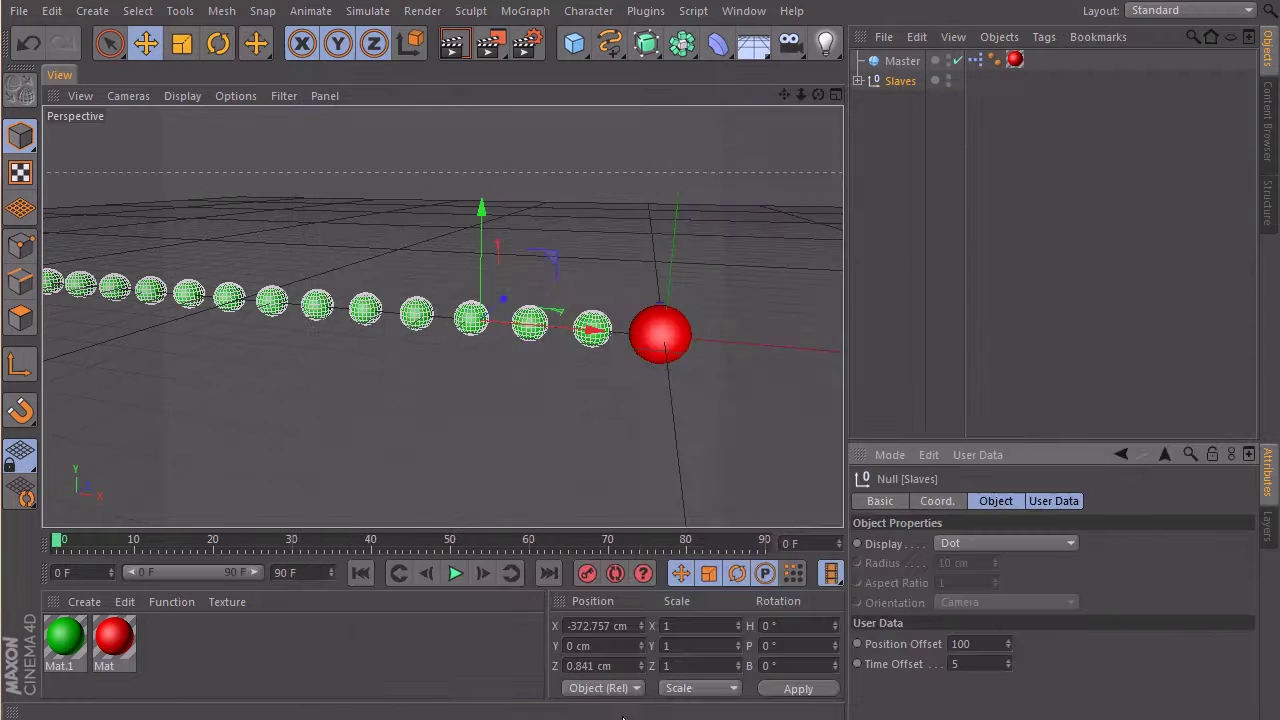
Show the Slaves null's User Data (Position Offset 100, Time Offset 5) in a taller attributes panel
click(888, 147)
click(900, 80)
click(1053, 500)
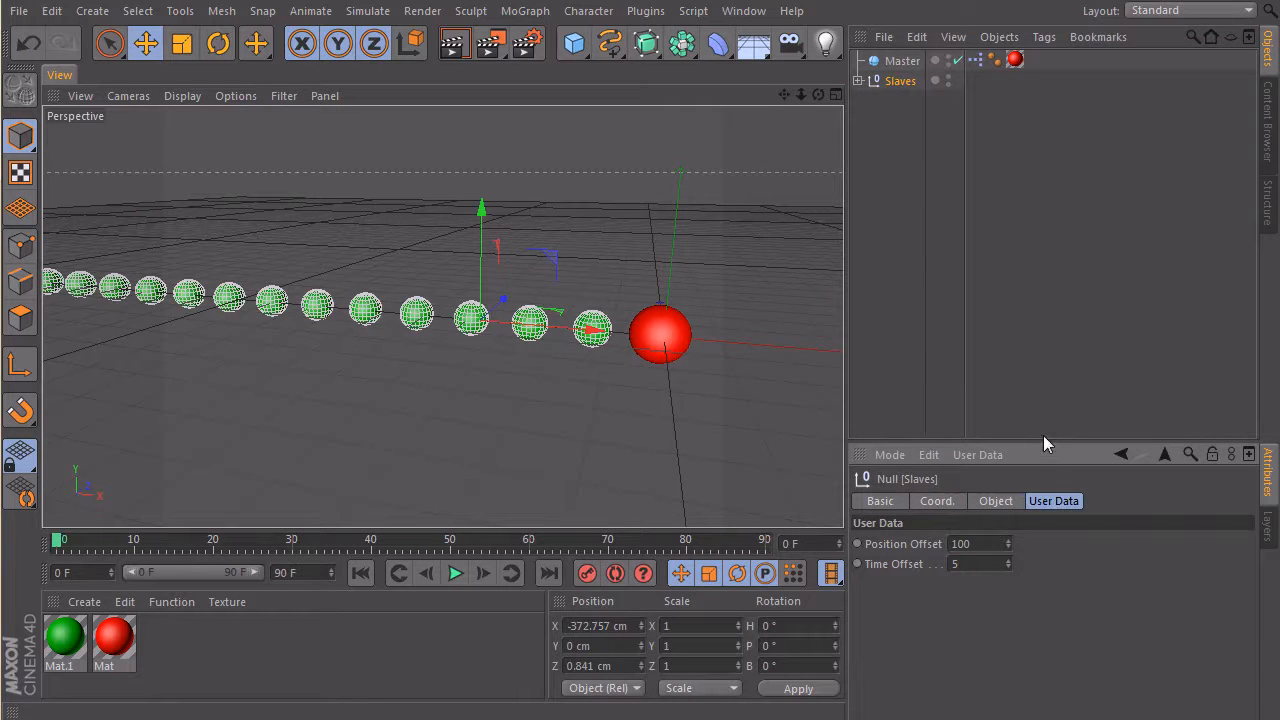
drag(1044, 445, 1040, 250)
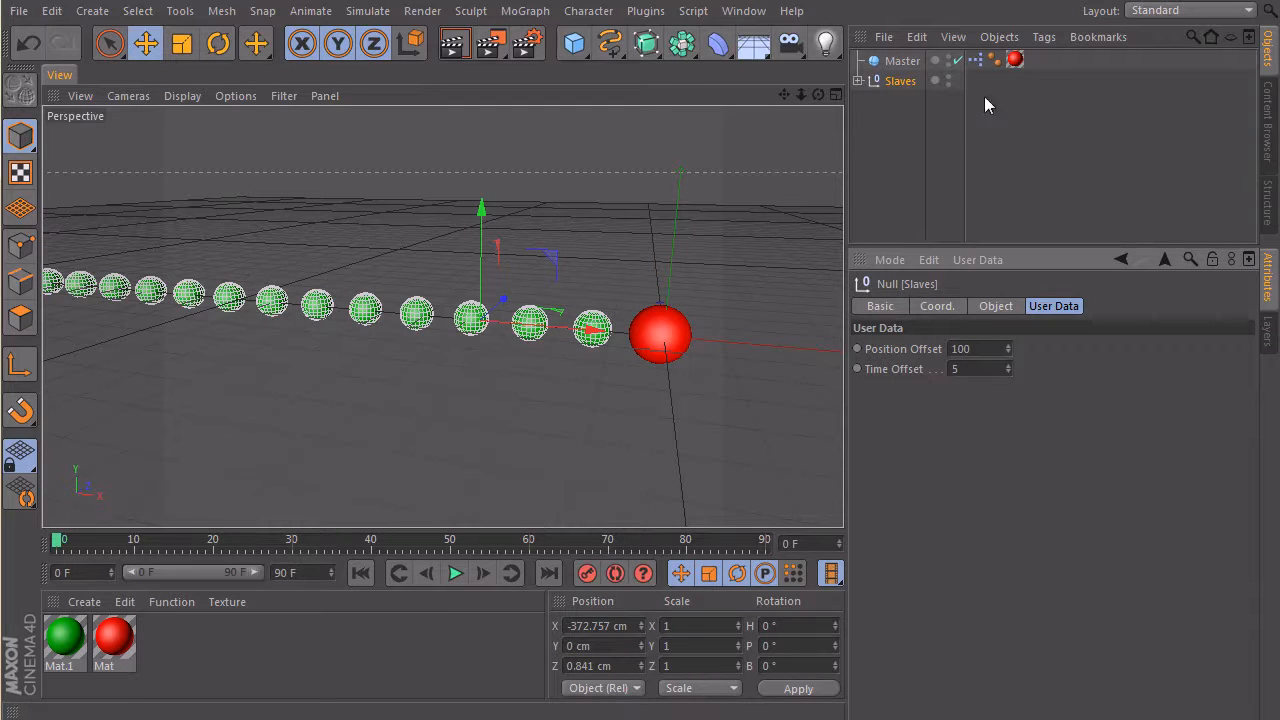
Bring up the Master's XPresso graph and drag the Constant -130 and Constant 3 nodes apart
double_click(976, 60)
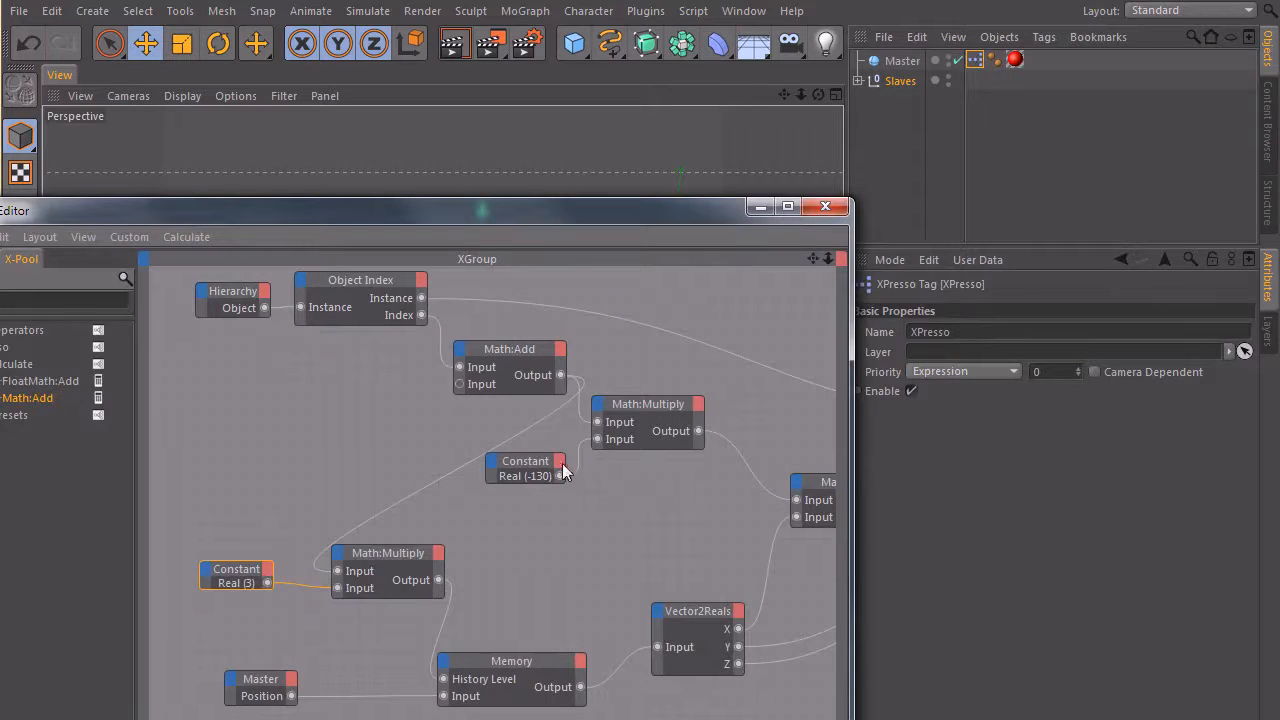
drag(544, 210, 859, 80)
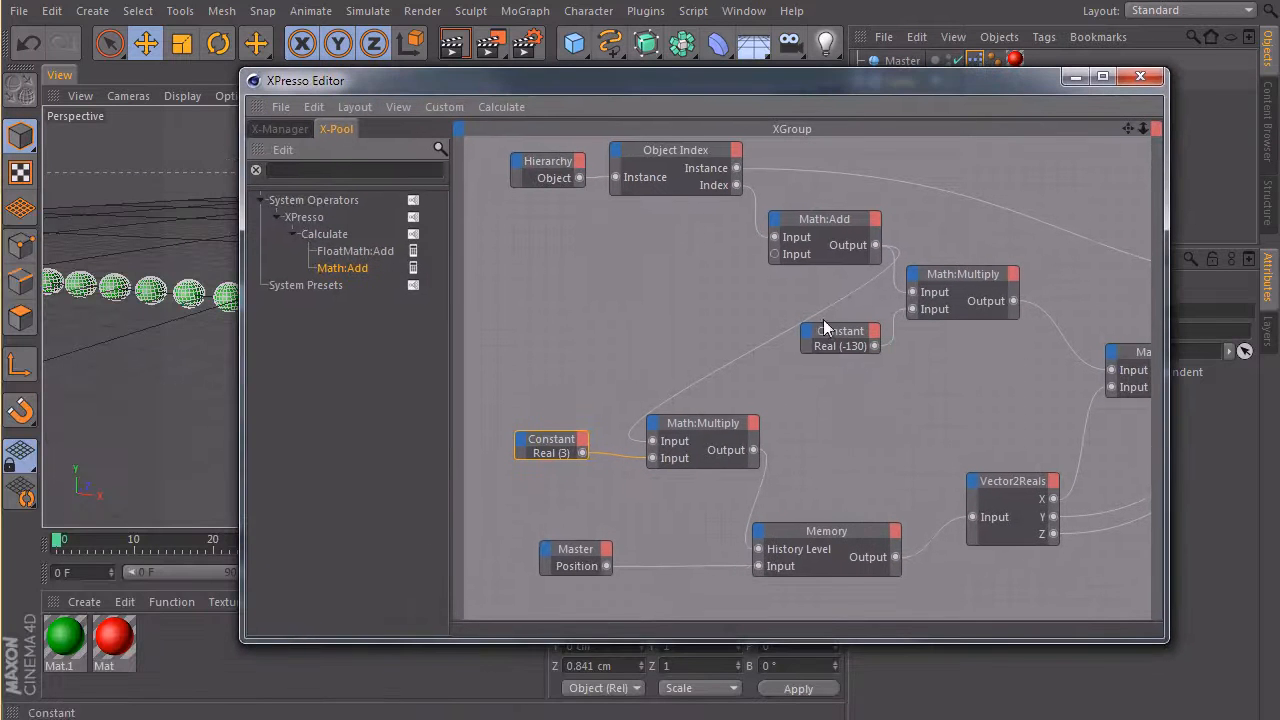
drag(825, 330, 597, 320)
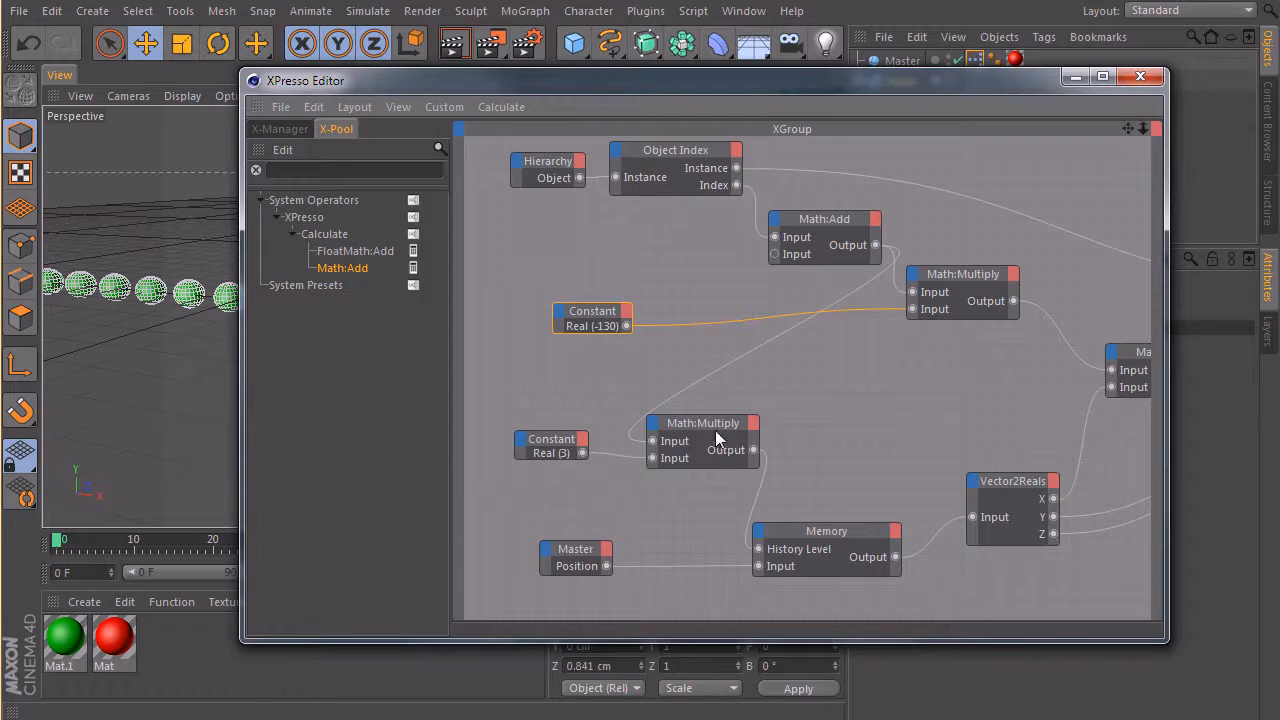
drag(716, 426, 712, 435)
drag(551, 440, 580, 388)
drag(592, 316, 560, 312)
drag(580, 390, 553, 412)
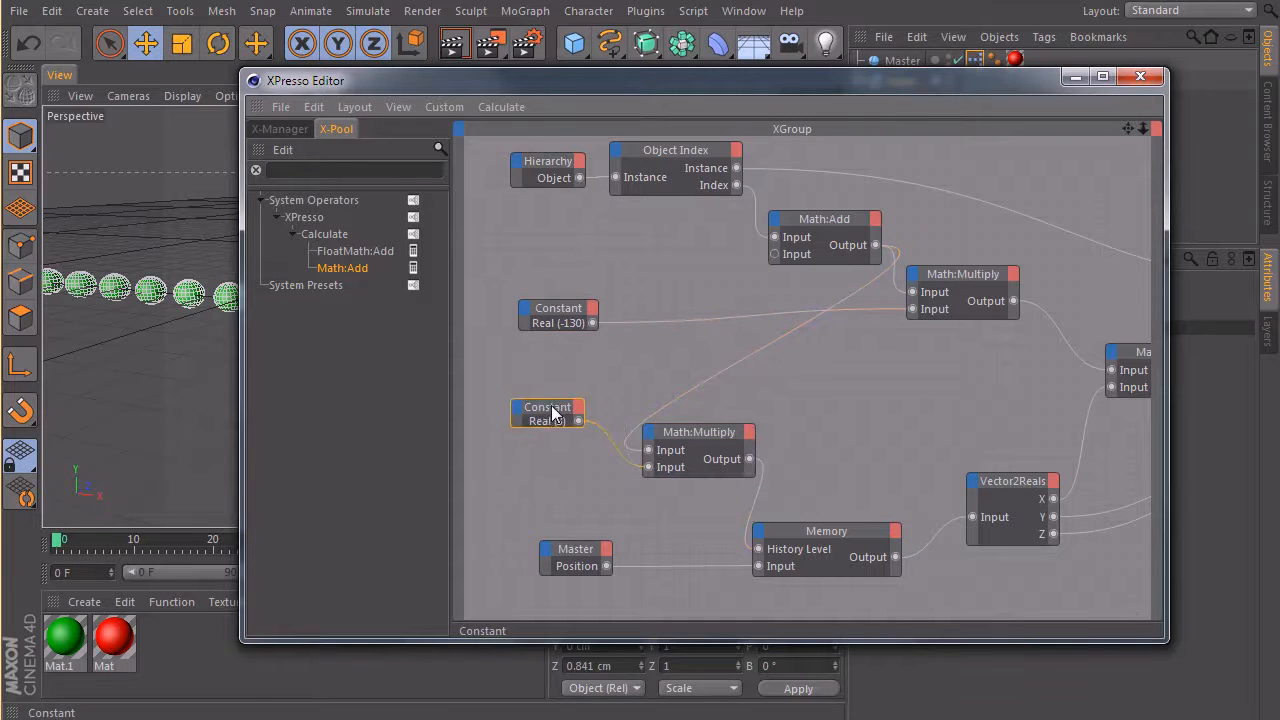
drag(558, 312, 556, 322)
drag(547, 412, 557, 435)
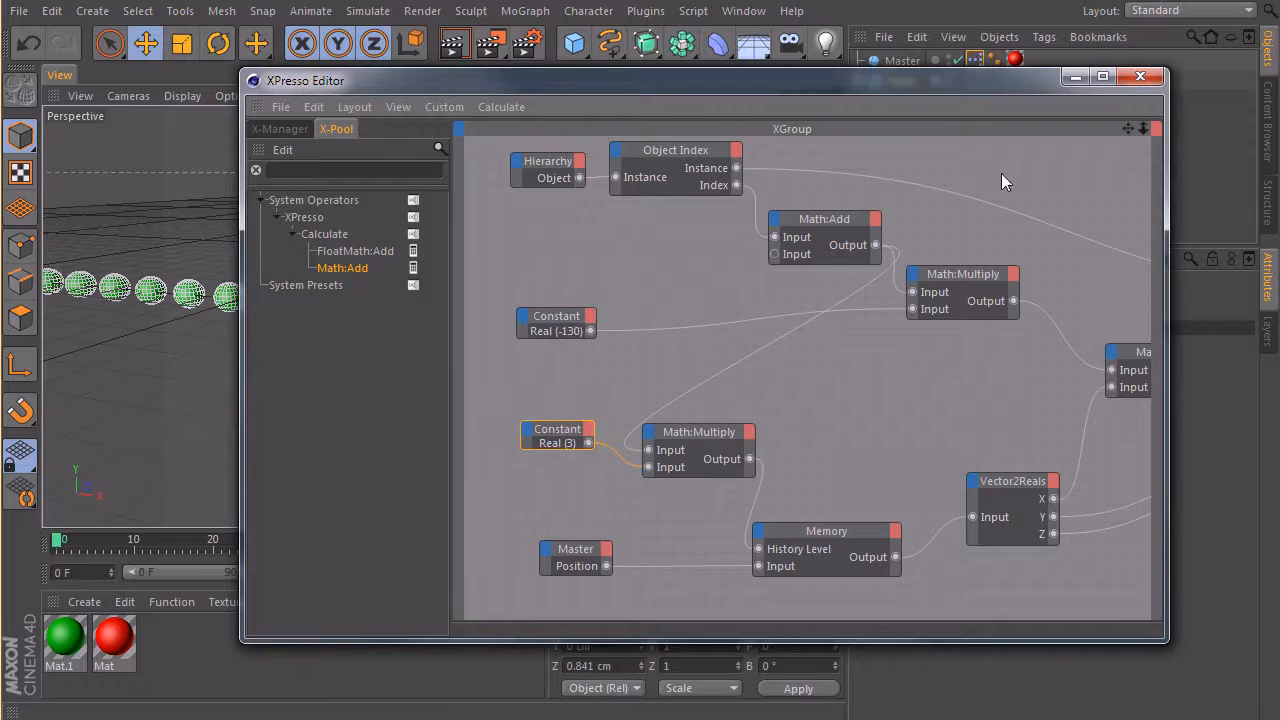
Move the editor aside to select the Slaves null, then bring it back over the viewport
mouse_move(935, 83)
mouse_down()
mouse_move(745, 145)
mouse_move(936, 125)
mouse_up()
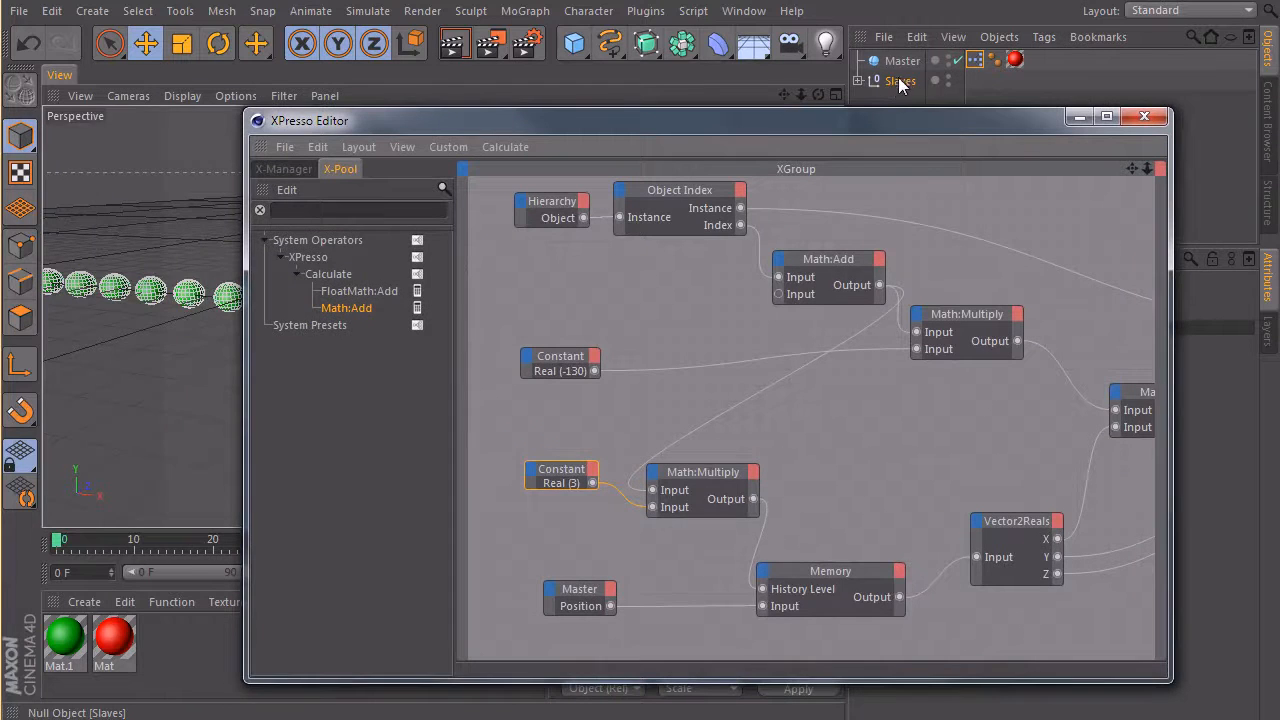
drag(921, 124, 557, 144)
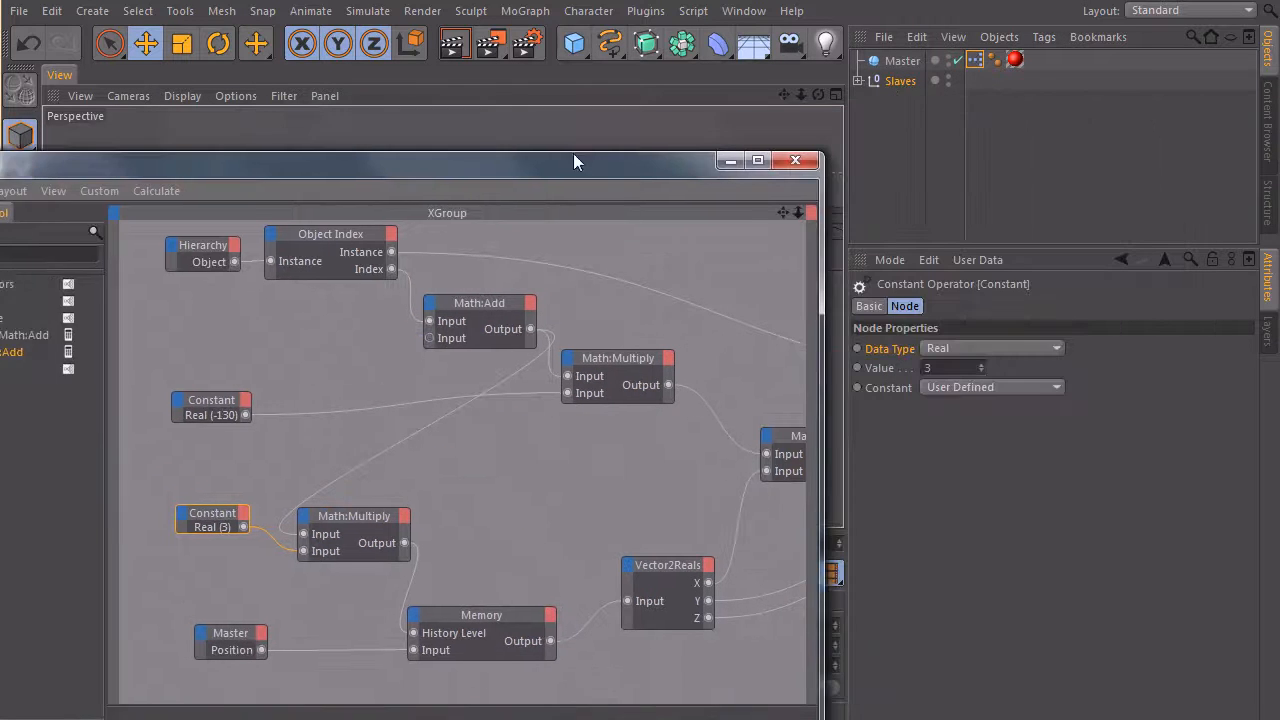
click(900, 82)
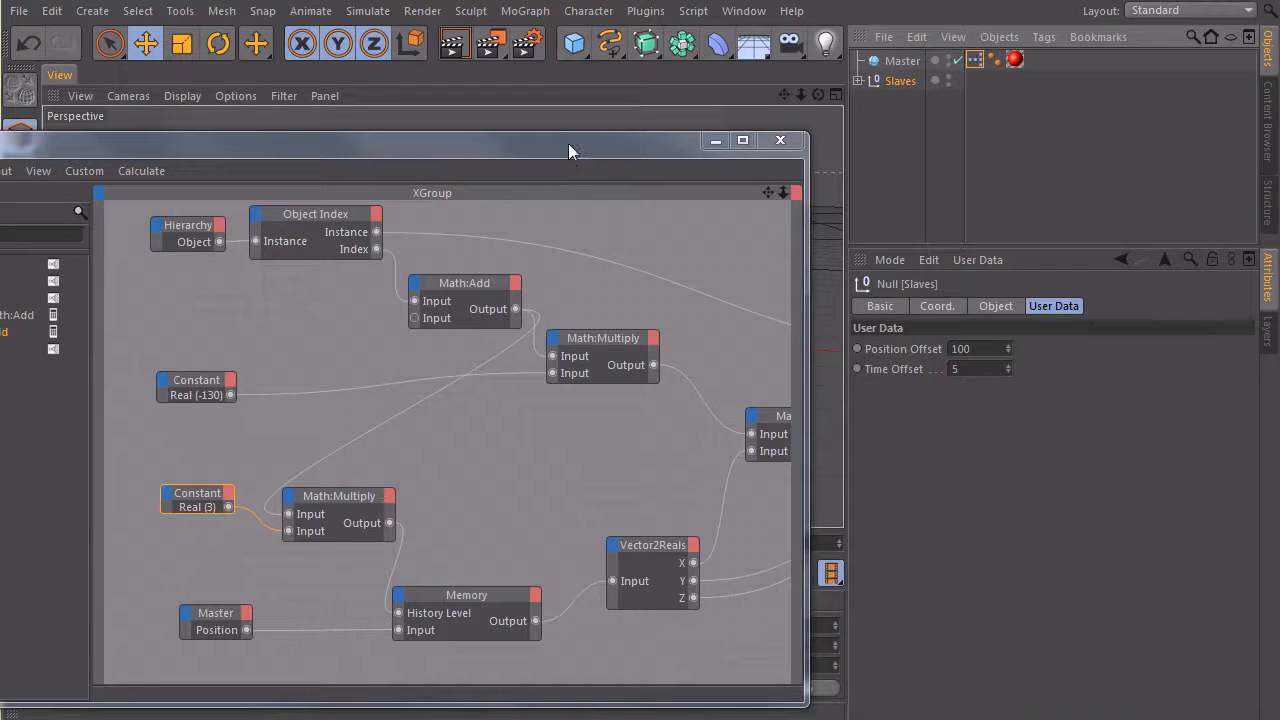
drag(568, 147, 853, 131)
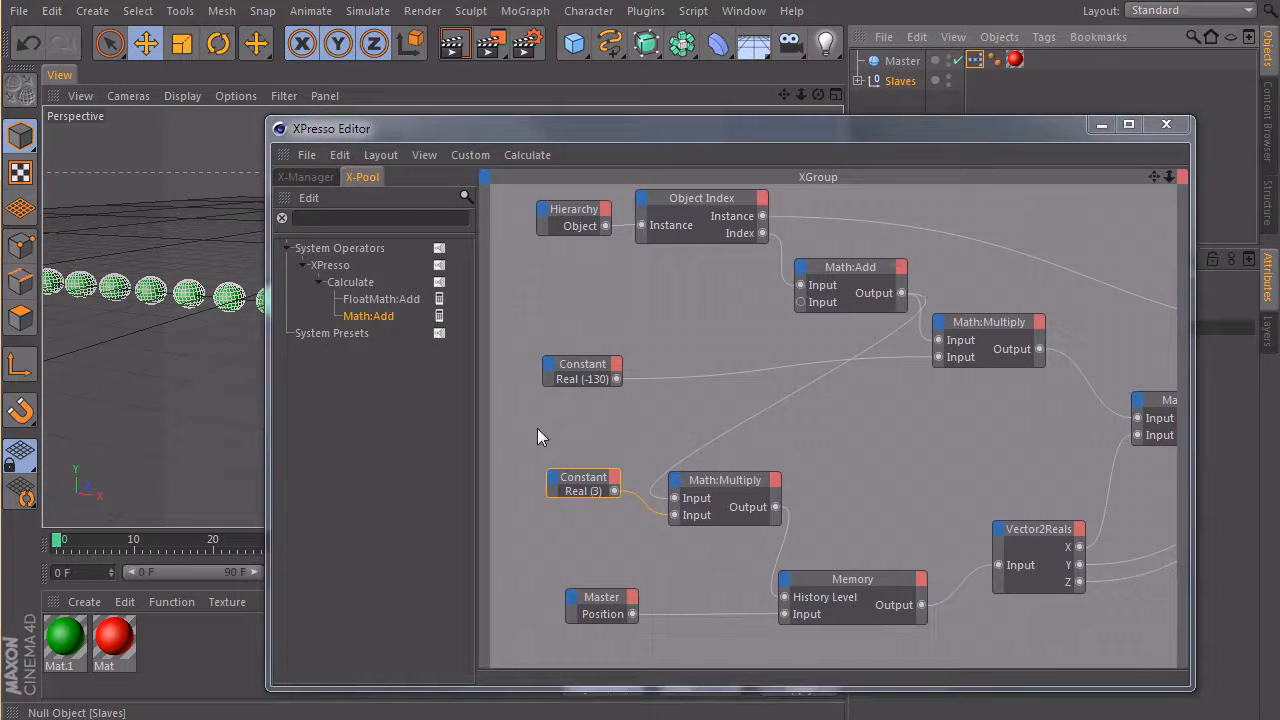
Drag the Slaves null into the graph as a node placed between the two Constants
click(537, 428)
drag(651, 409, 800, 380)
drag(700, 410, 745, 398)
drag(750, 344, 744, 325)
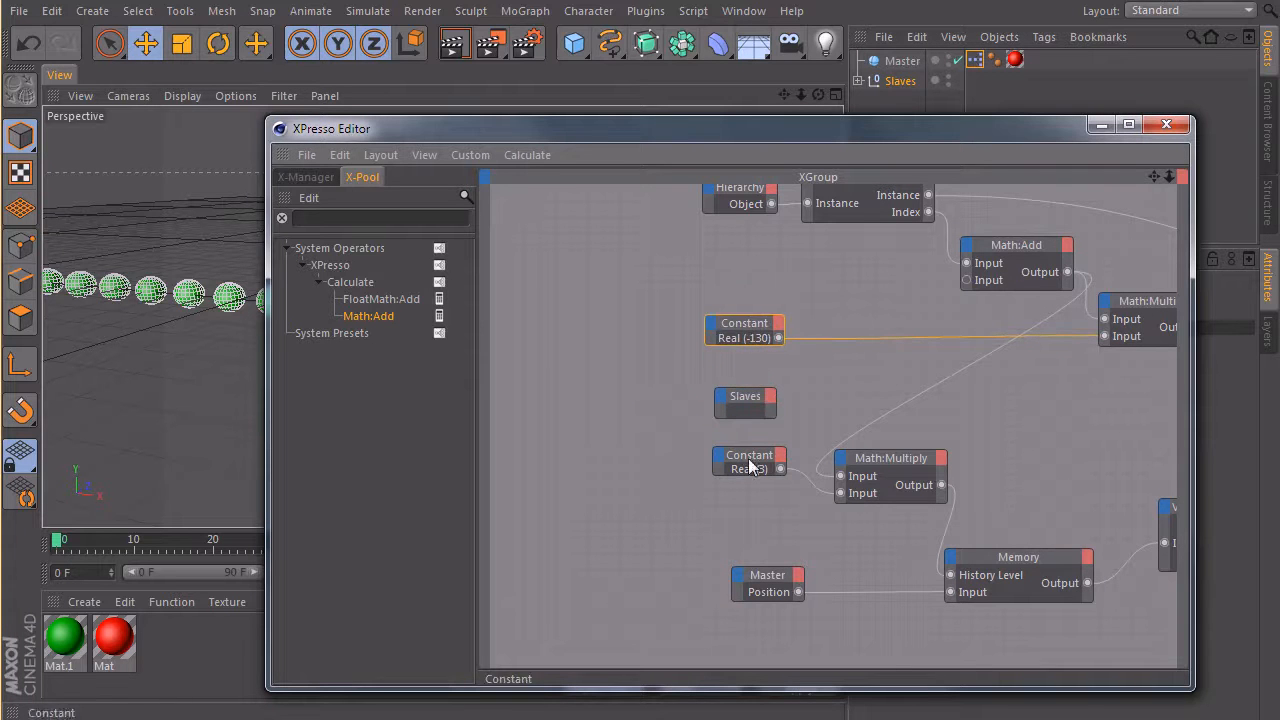
drag(752, 466, 742, 508)
drag(745, 396, 722, 392)
Expose Position Offset and Time Offset as Slaves output ports and widen the node
click(746, 390)
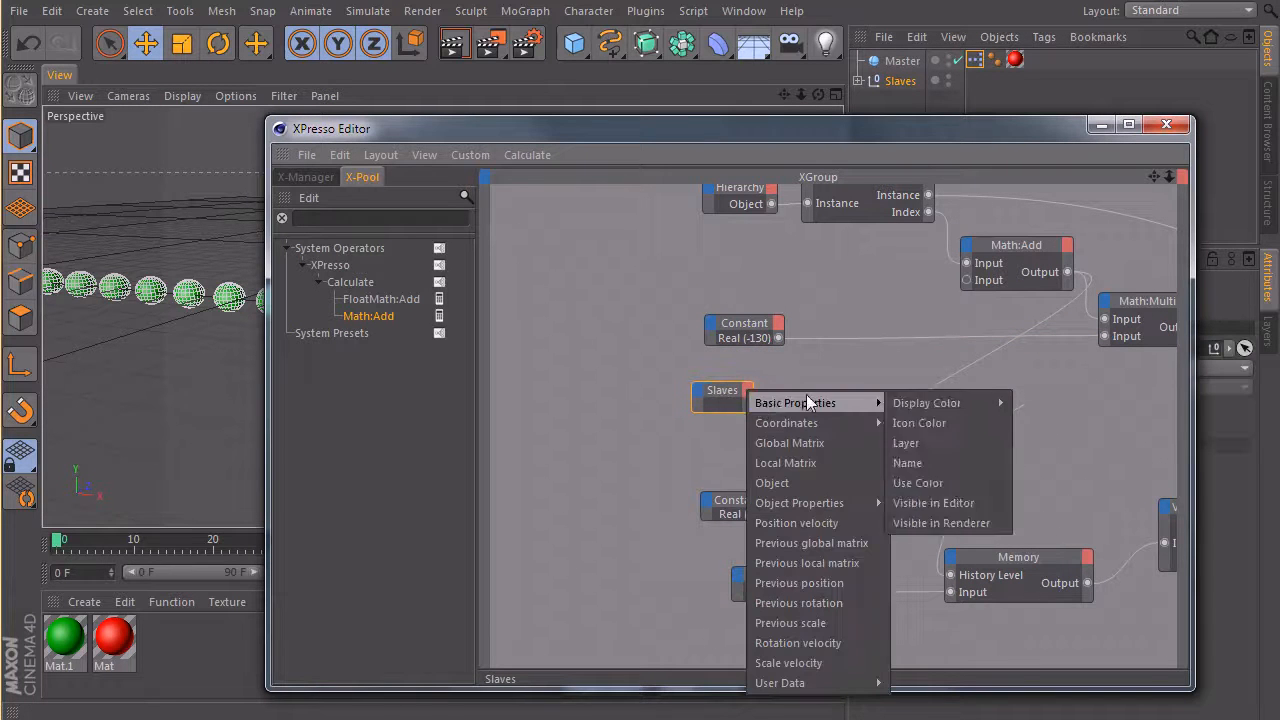
mouse_move(780, 683)
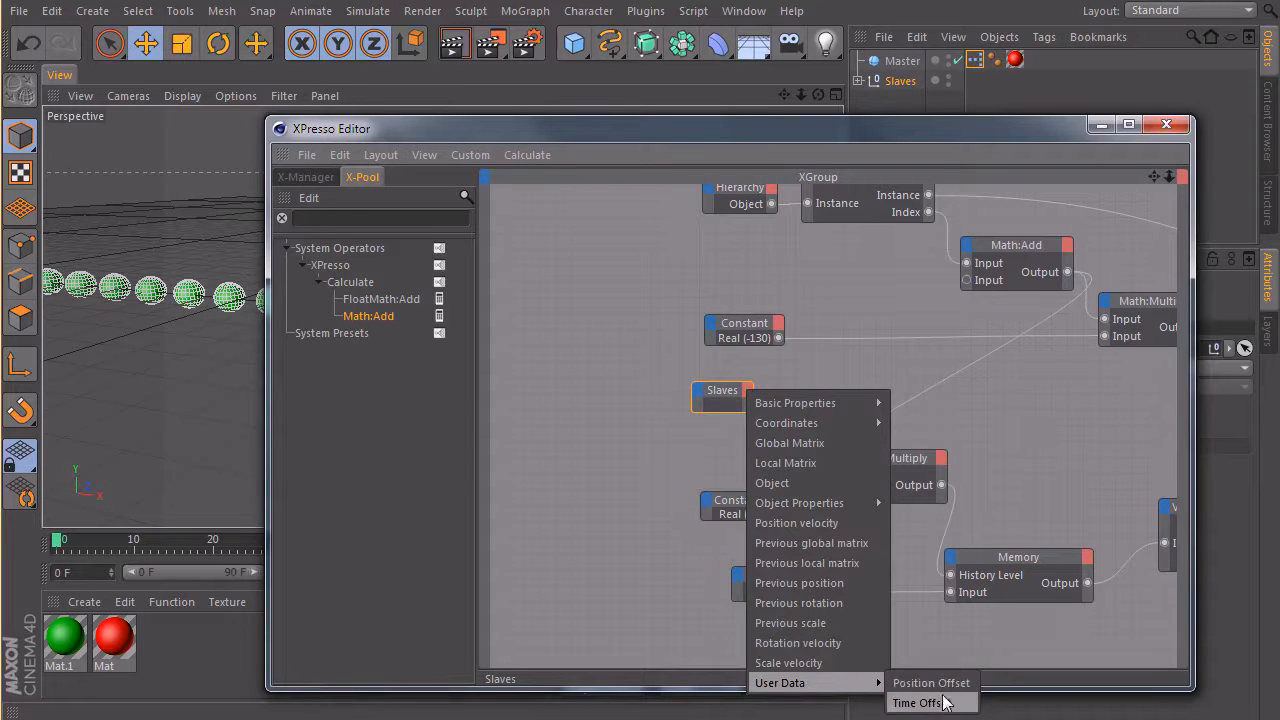
click(930, 683)
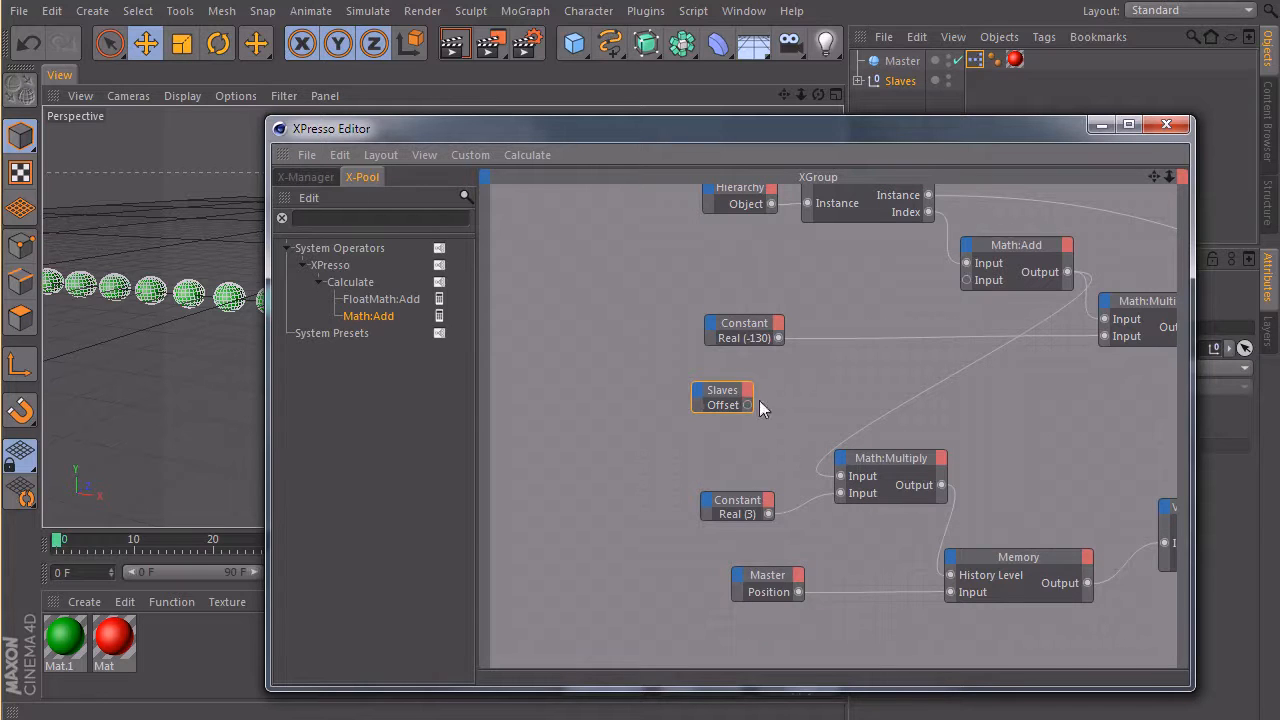
click(747, 404)
mouse_move(780, 678)
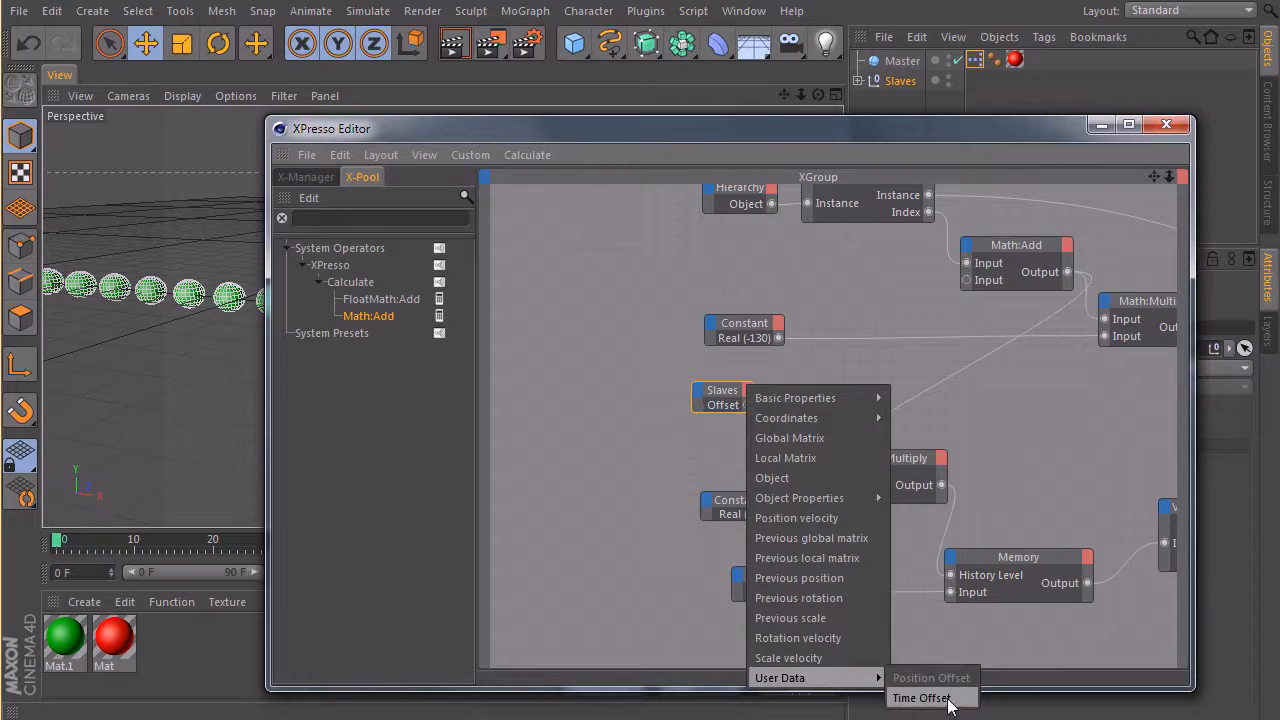
click(923, 698)
drag(785, 404, 795, 430)
drag(748, 395, 748, 375)
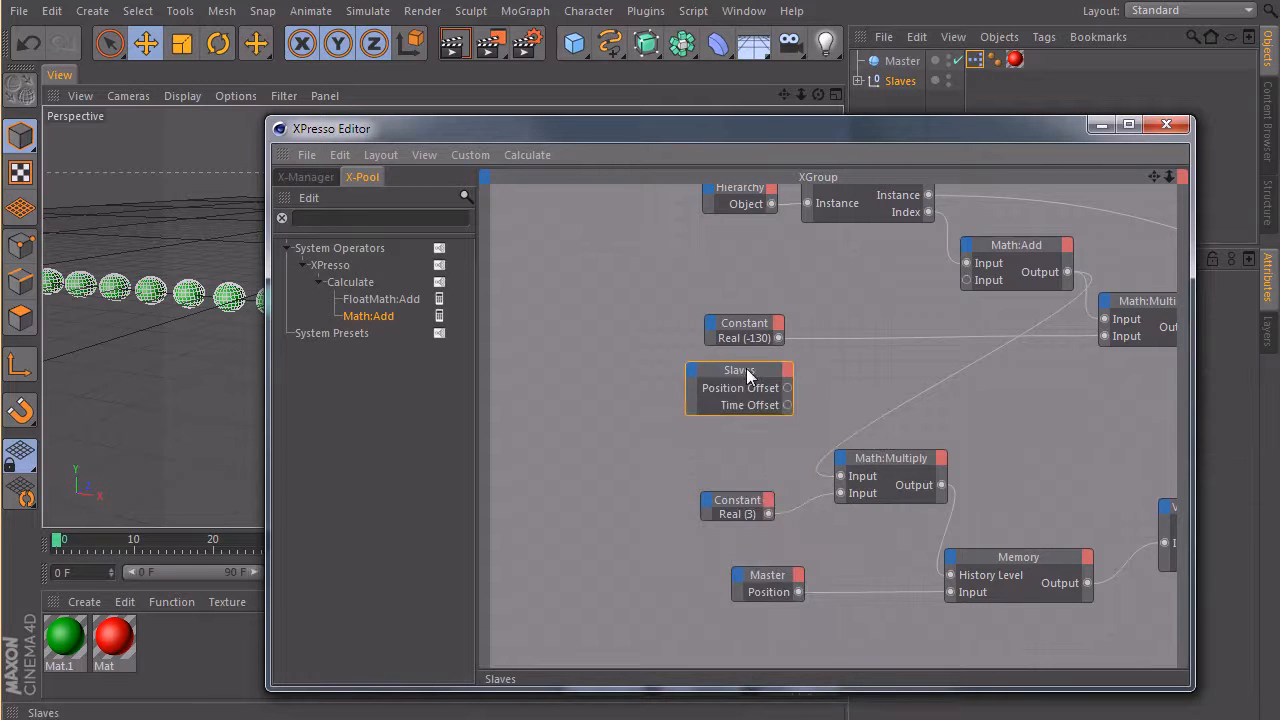
Wire Slaves' Position Offset into the first Multiply node in place of Constant -130
click(748, 375)
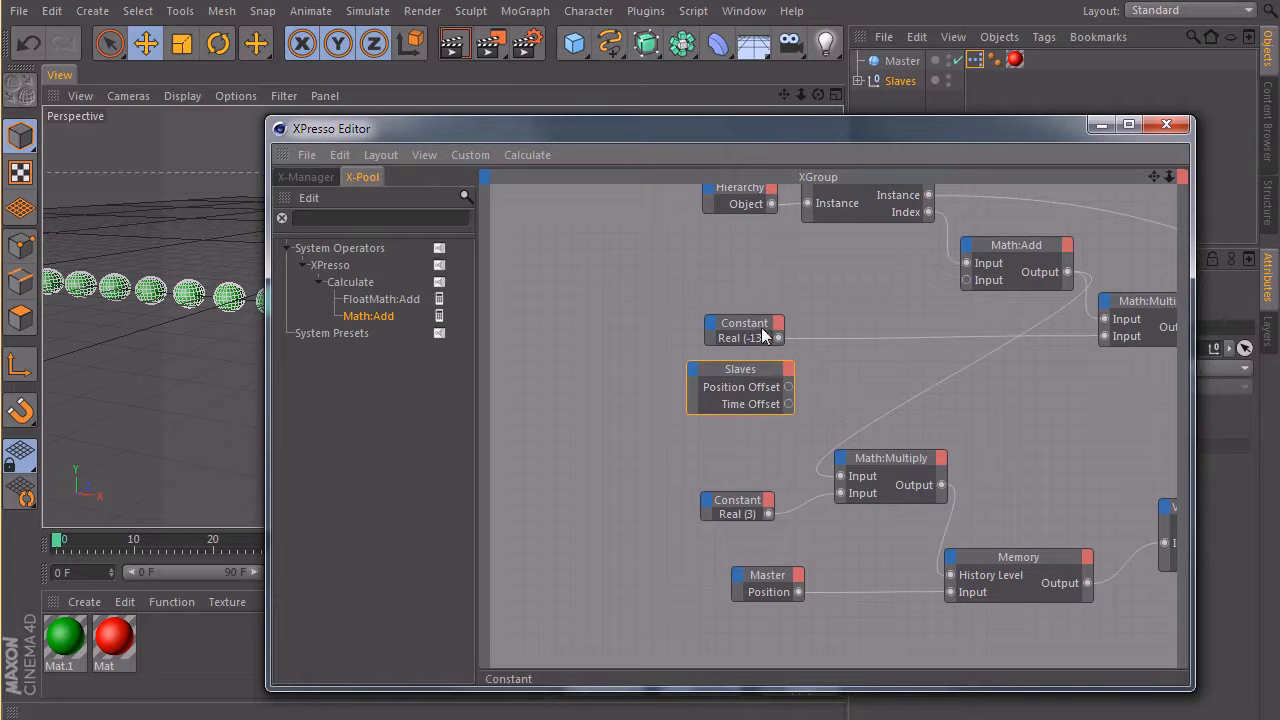
drag(744, 323, 767, 307)
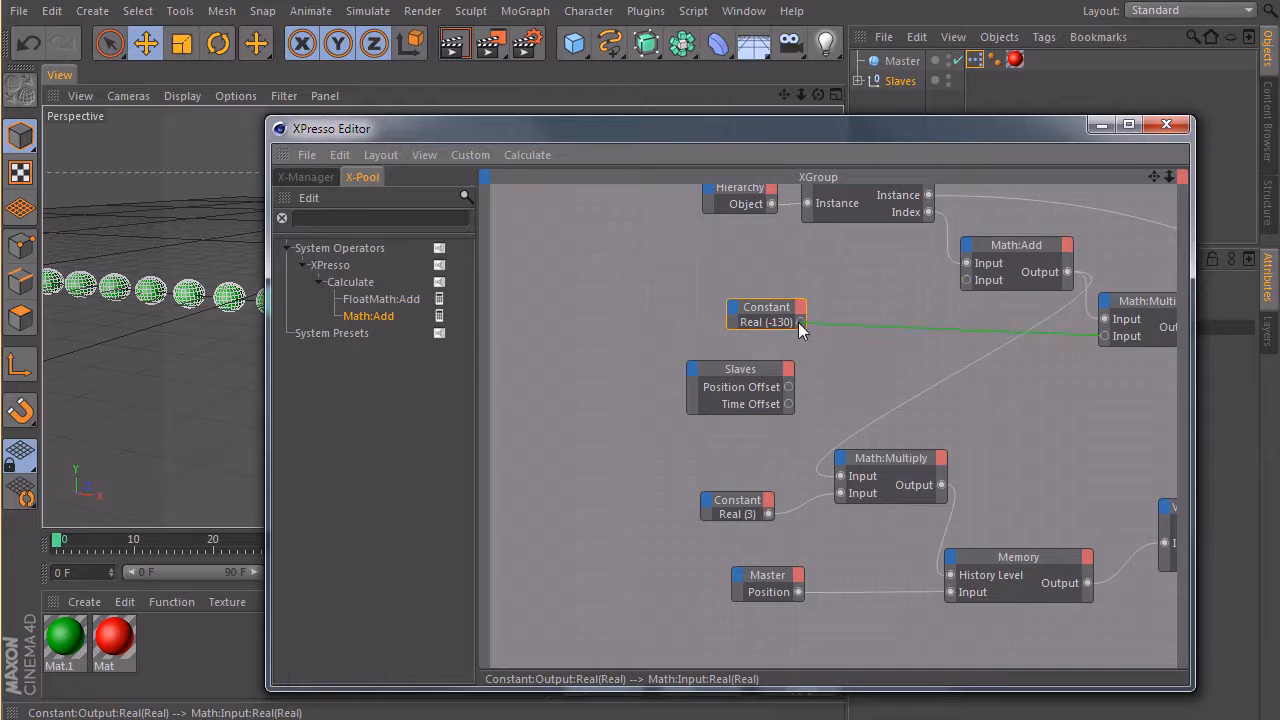
drag(800, 322, 788, 387)
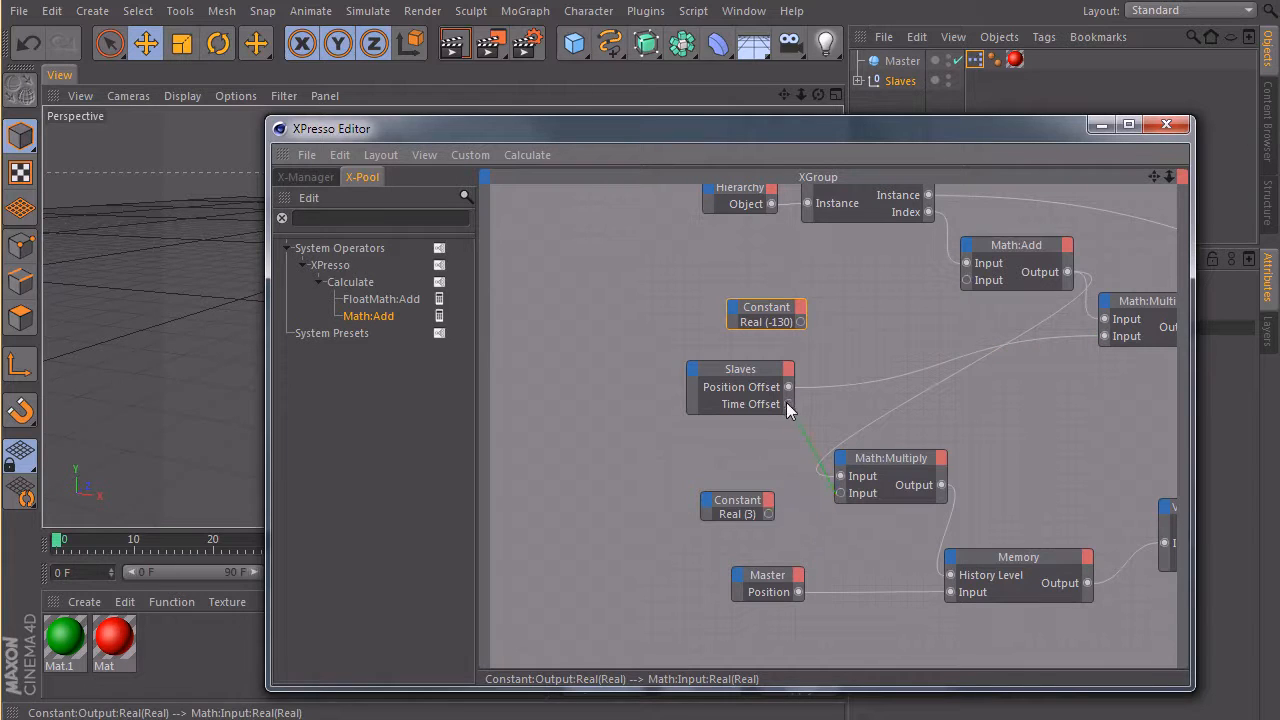
Delete both Constant nodes and move the Slaves node left into their place
click(740, 506)
drag(727, 497, 670, 305)
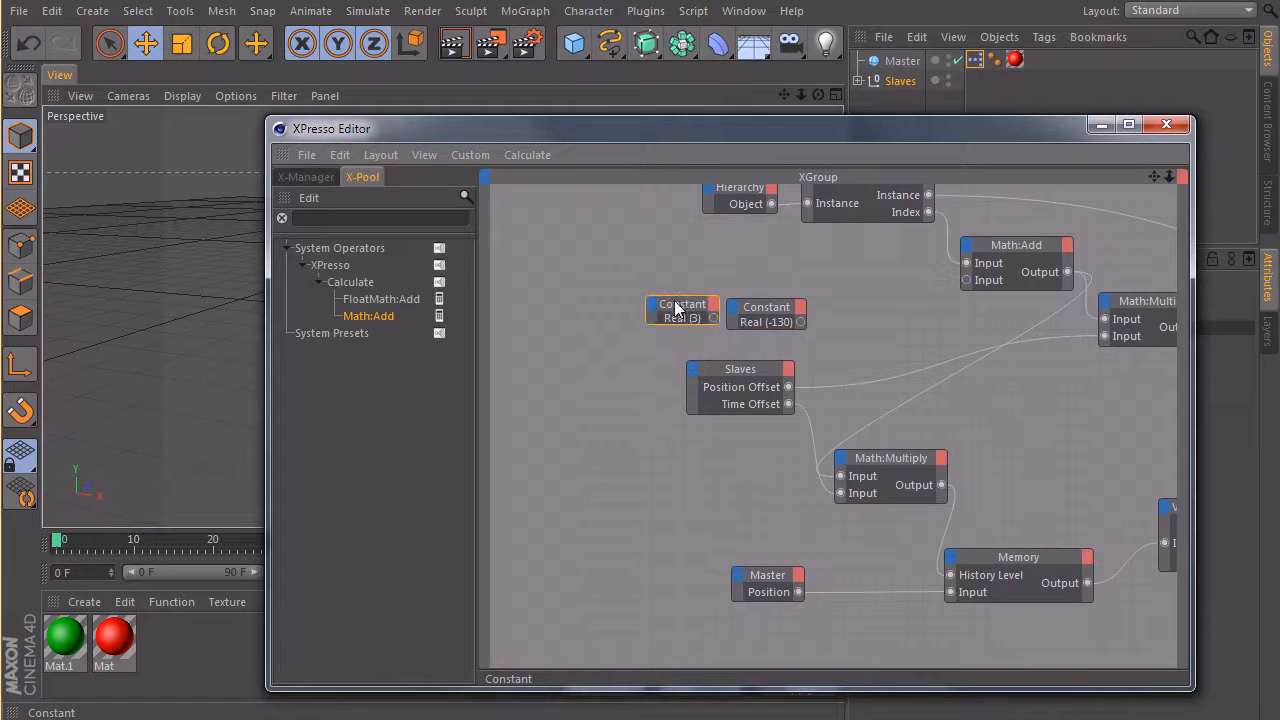
shift+click(760, 312)
key(Delete)
drag(754, 375, 570, 389)
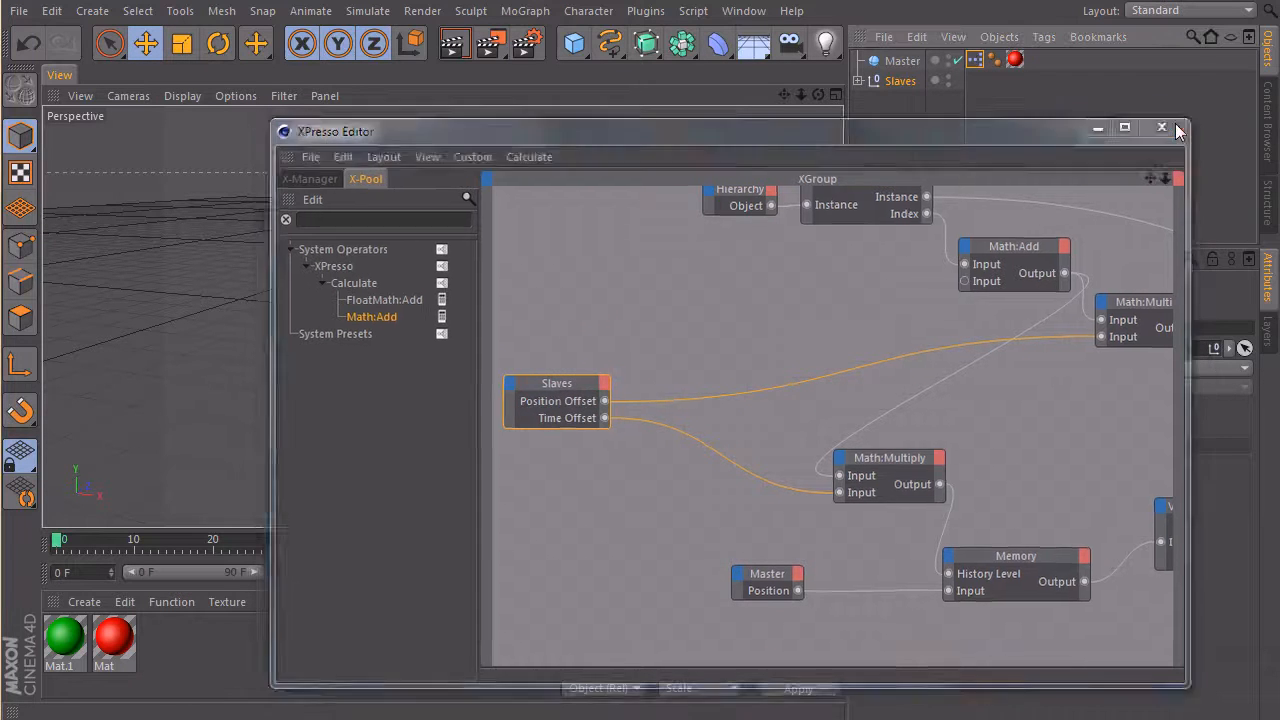
On the Slaves null, try Position Offset -50 and settle it at -100
click(1167, 127)
click(899, 81)
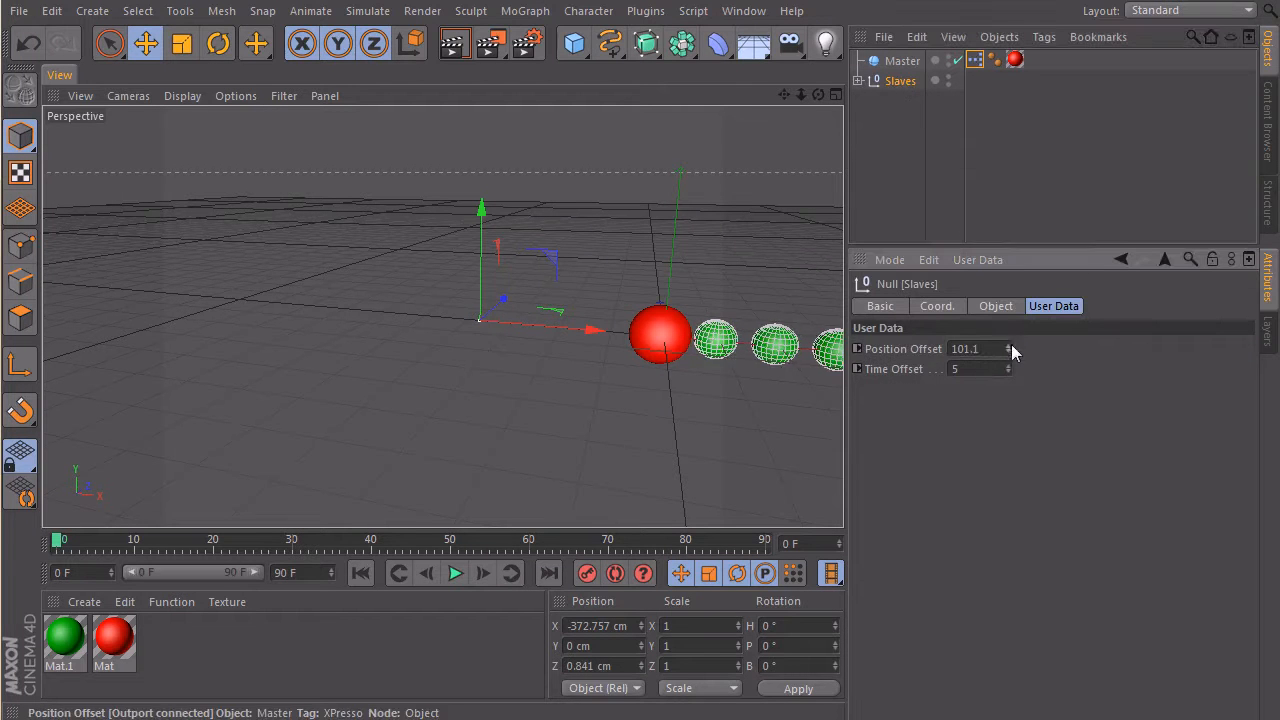
drag(1008, 349, 968, 365)
click(968, 349)
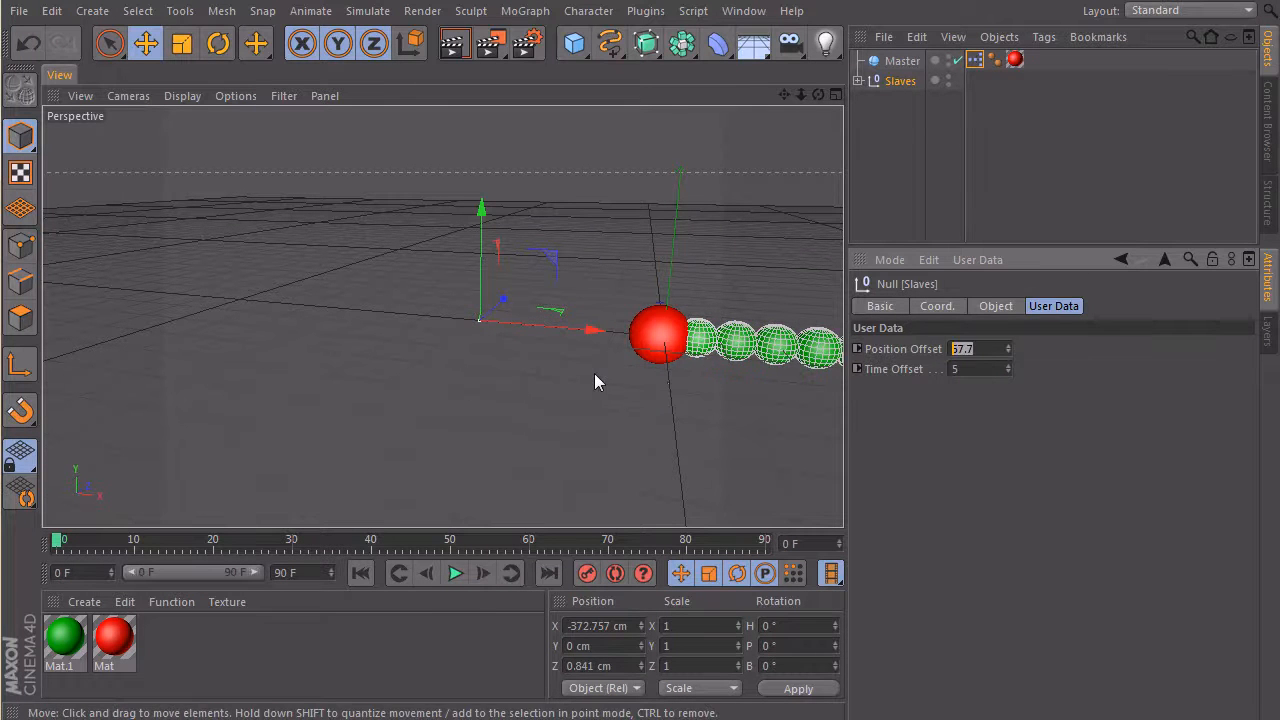
text(-130)
key(Return)
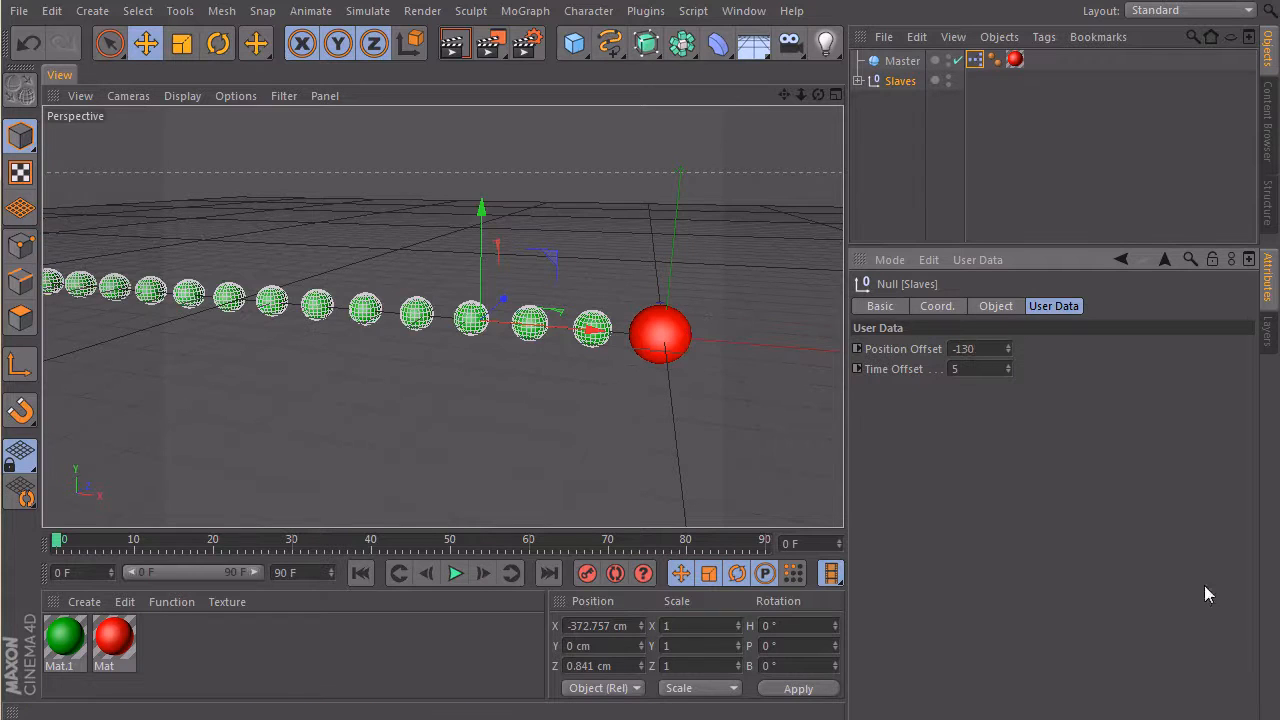
text(-50)
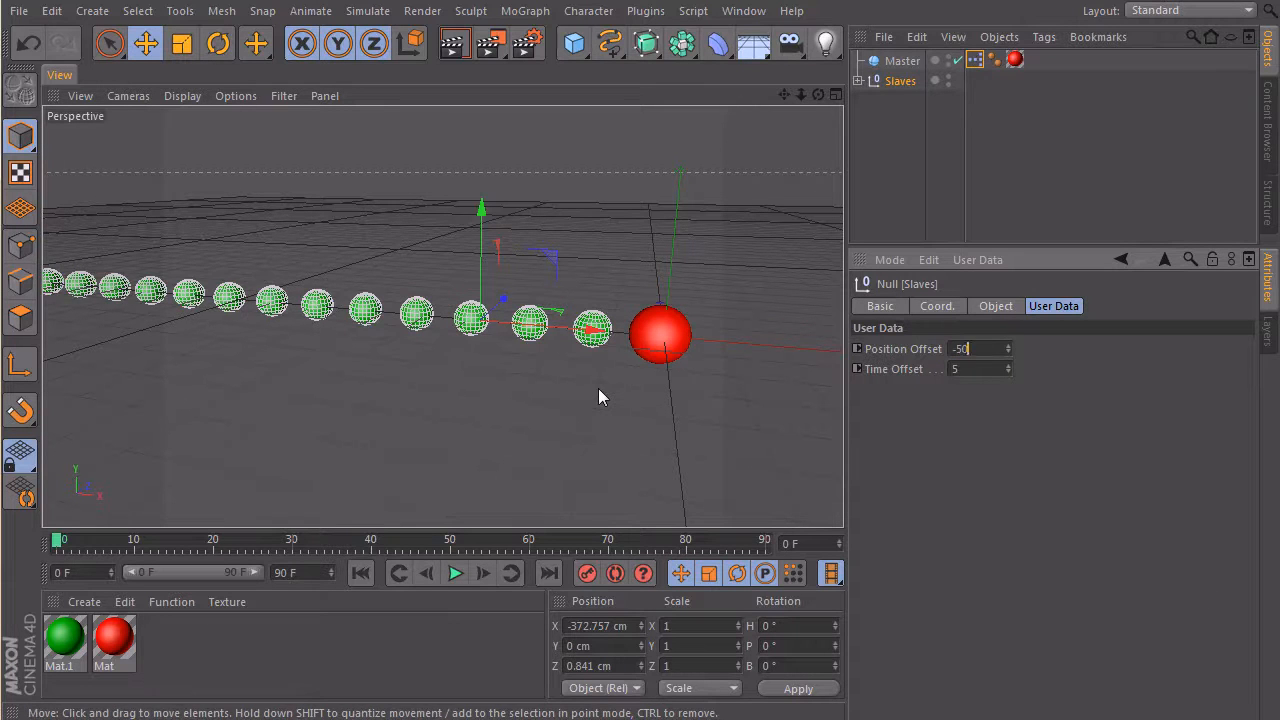
key(Return)
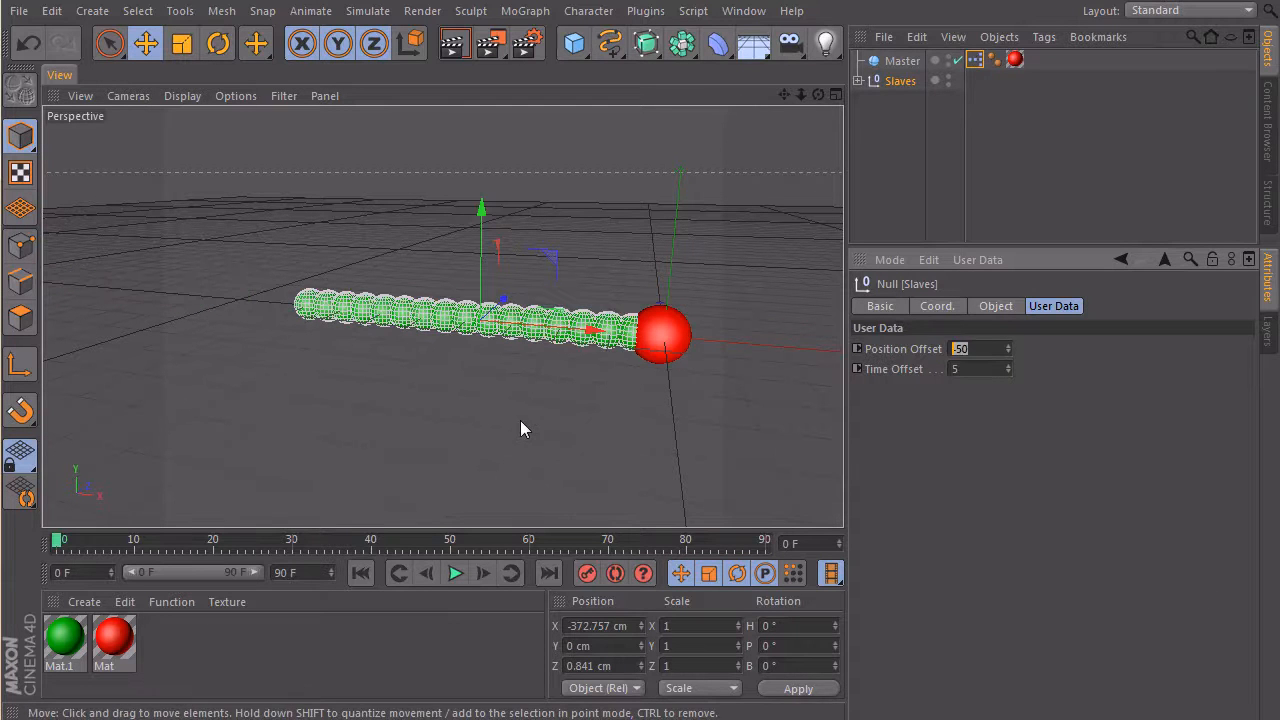
text(-100)
key(Return)
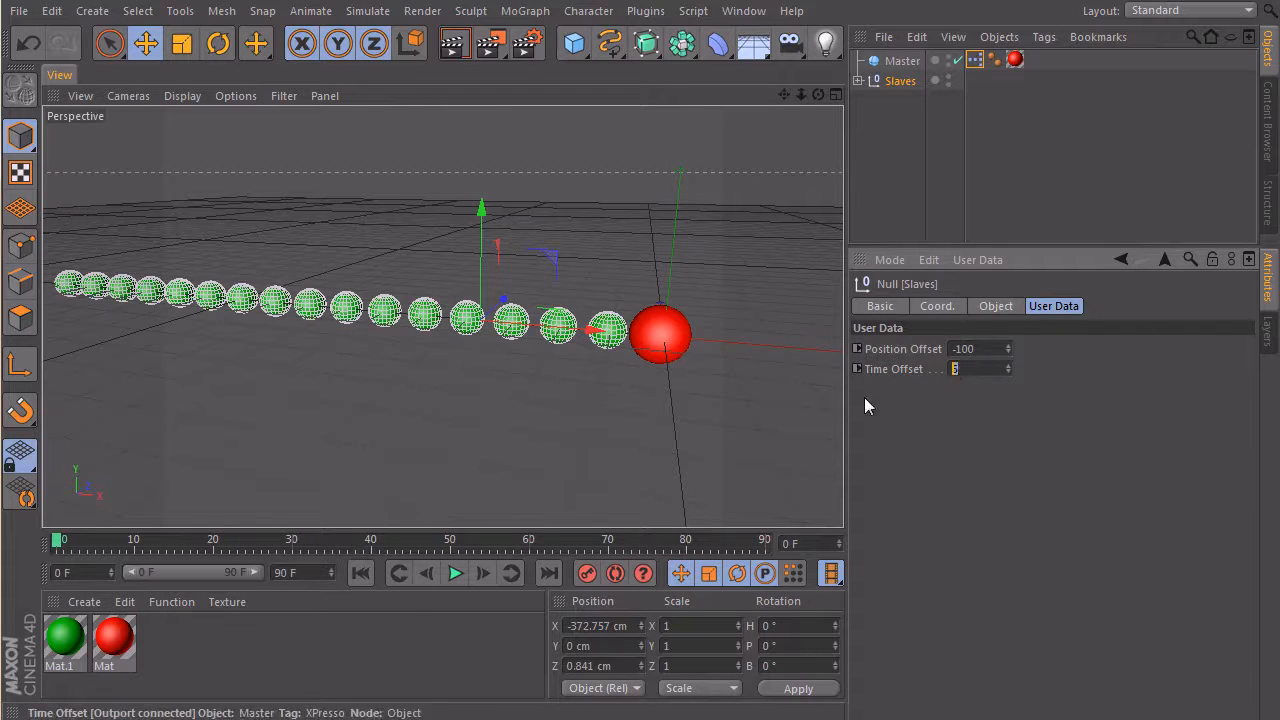
text(10)
Set Time Offset to 10 and play the animation to test the trail
key(Return)
click(455, 573)
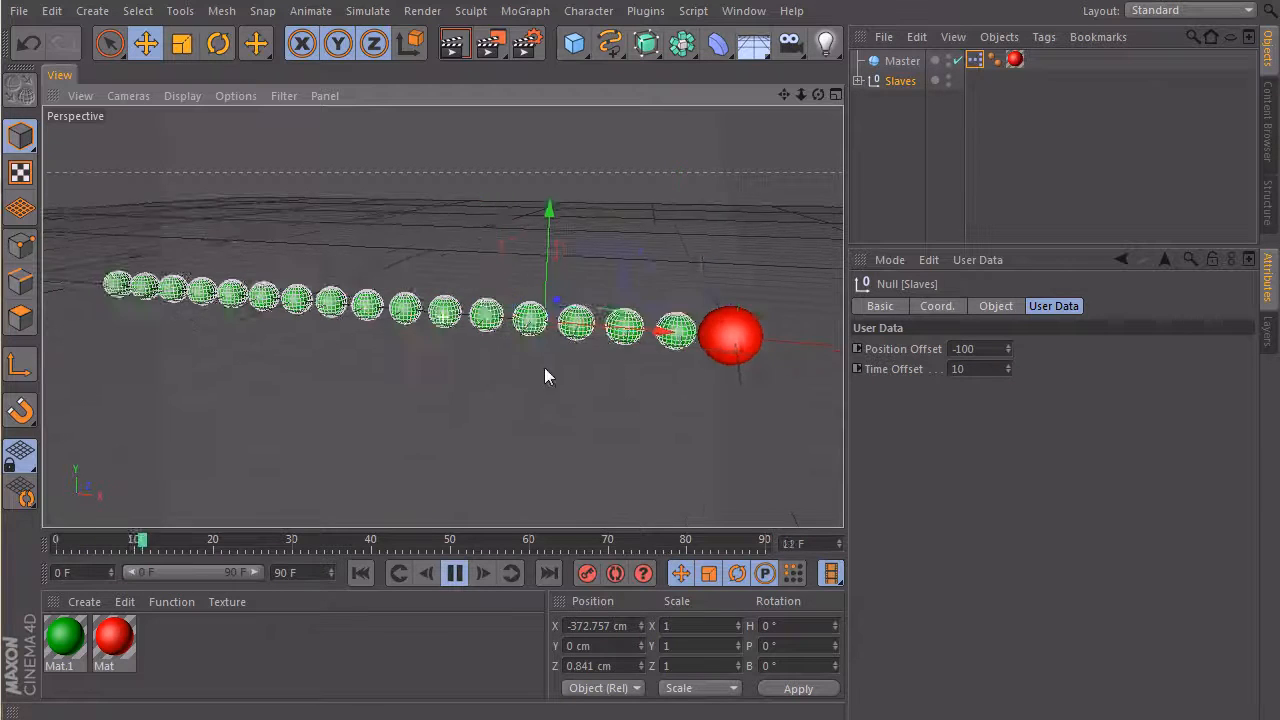
Try Time Offset 1 on Slaves and nudge the Master sphere upward, then undo the move
click(902, 60)
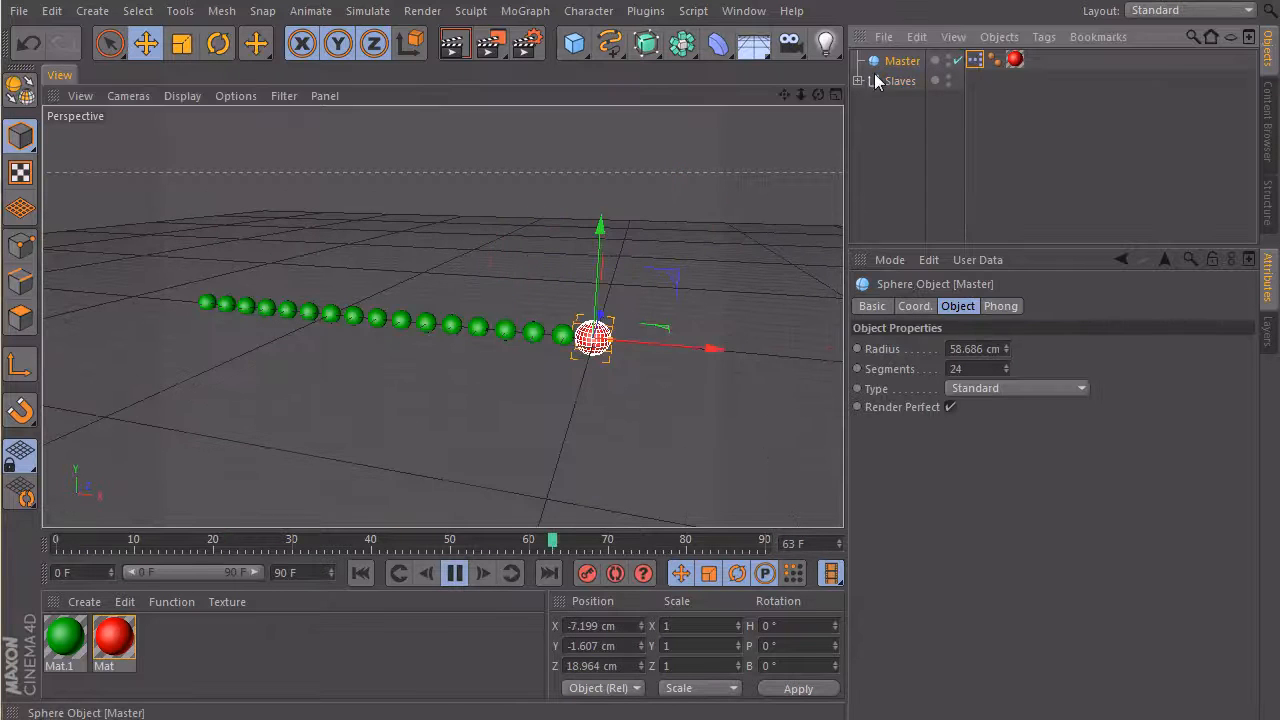
alt+drag(560, 300, 712, 212)
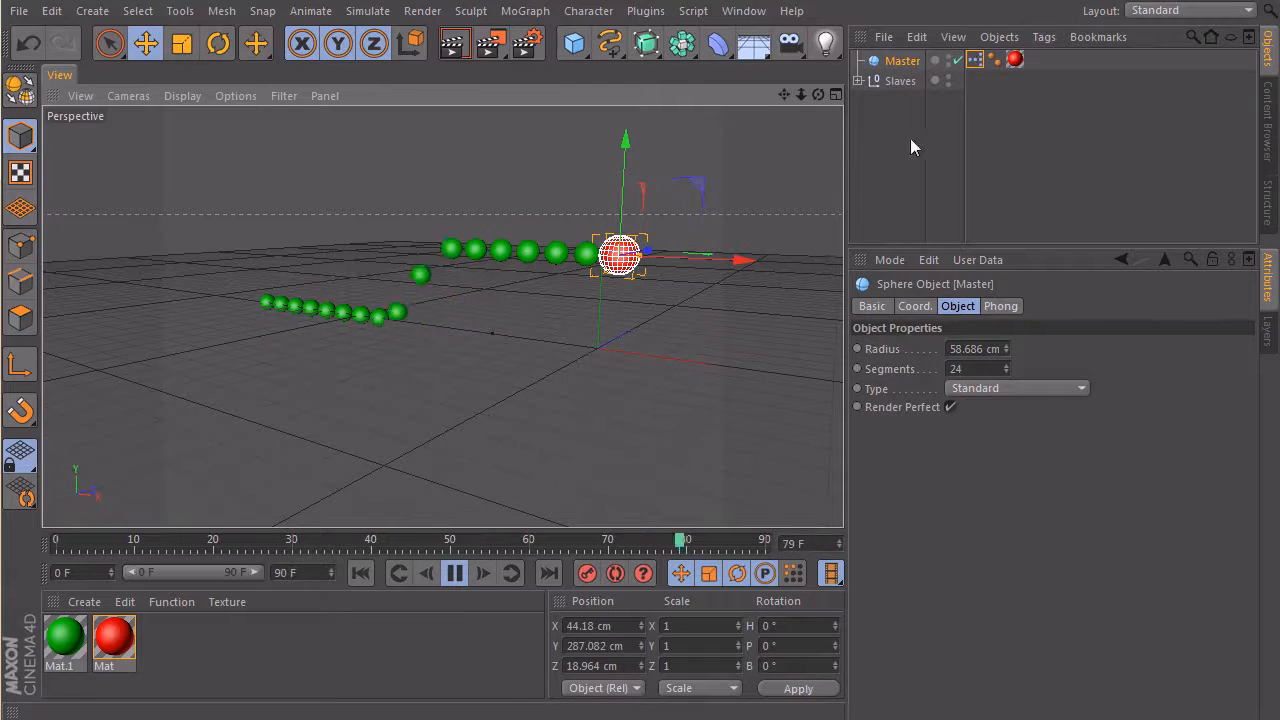
click(900, 81)
key(BackSpace)
key(Return)
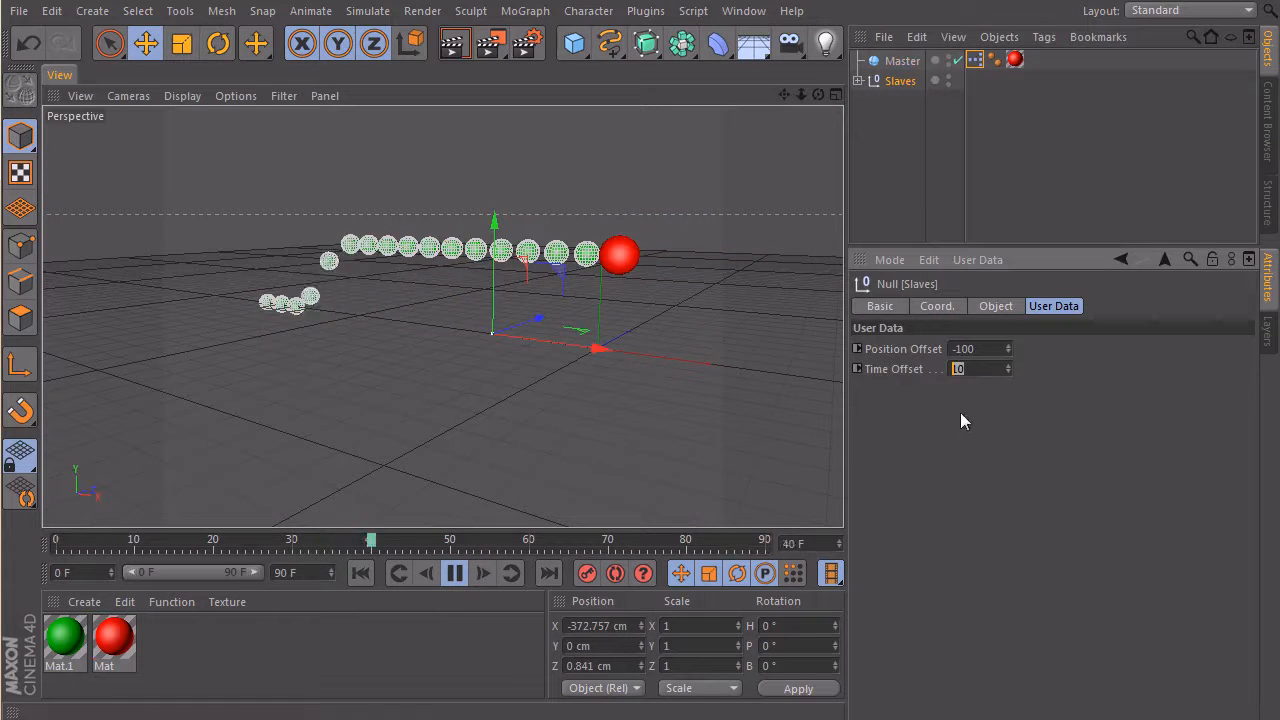
click(618, 252)
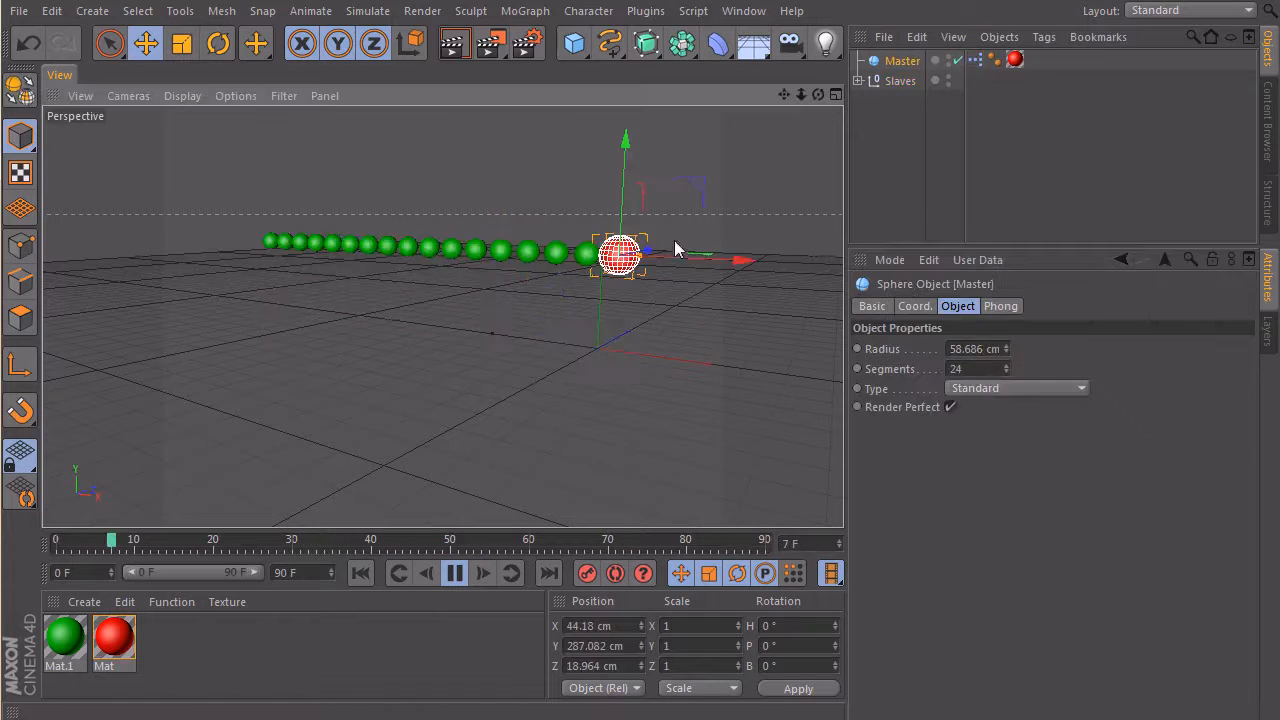
mouse_move(618, 252)
mouse_down()
mouse_move(679, 188)
mouse_move(716, 210)
mouse_up()
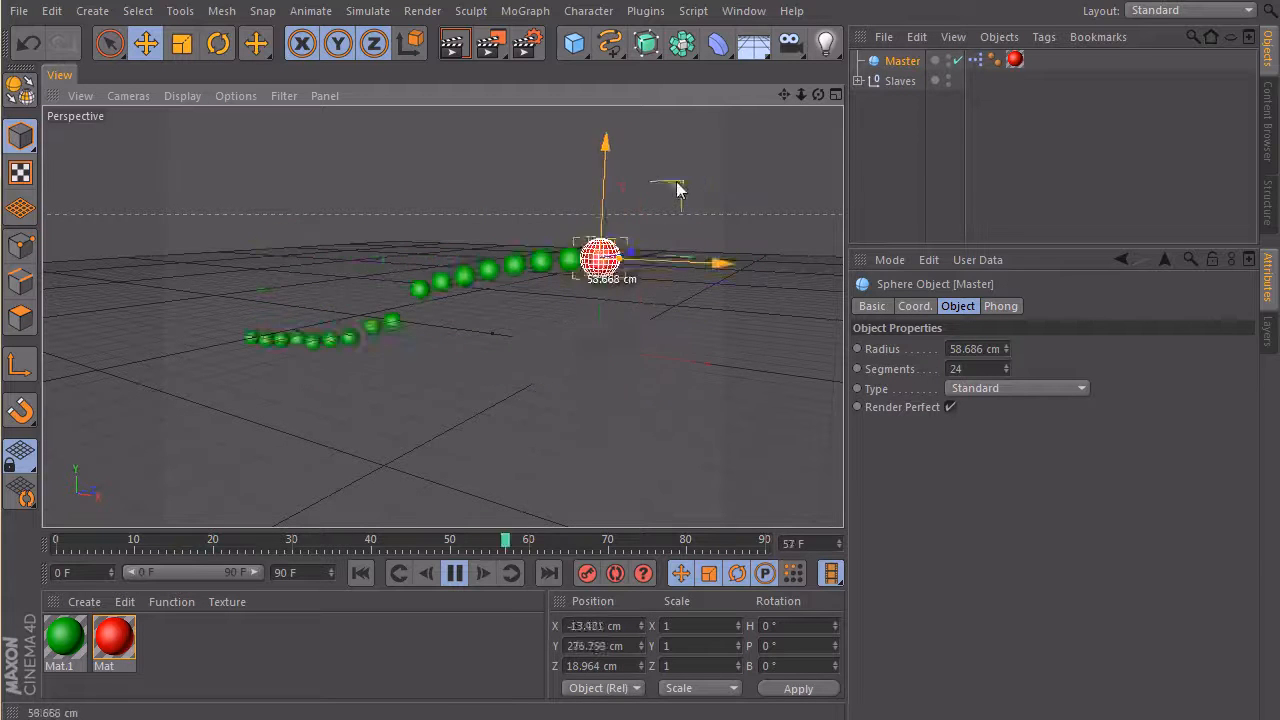
key(ctrl+z)
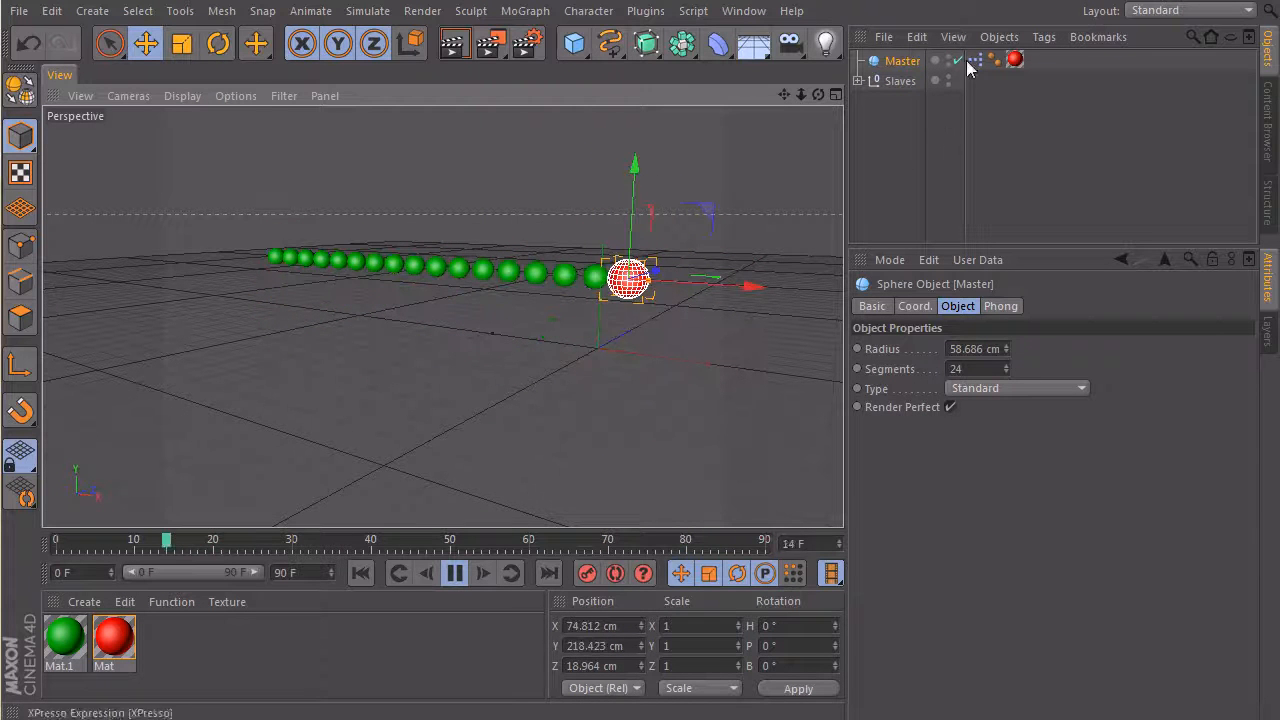
Set the Slaves null's Time Offset to 5 and Position Offset to -10
click(900, 80)
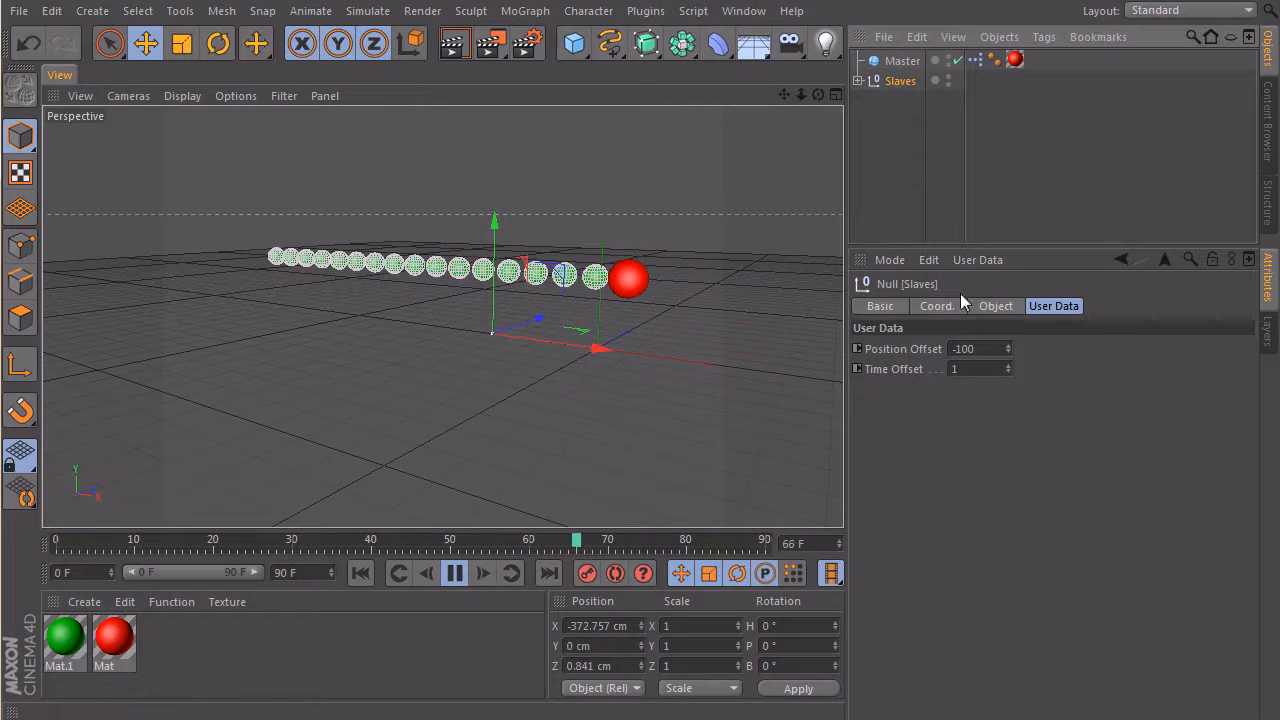
double_click(965, 369)
text(5)
key(Return)
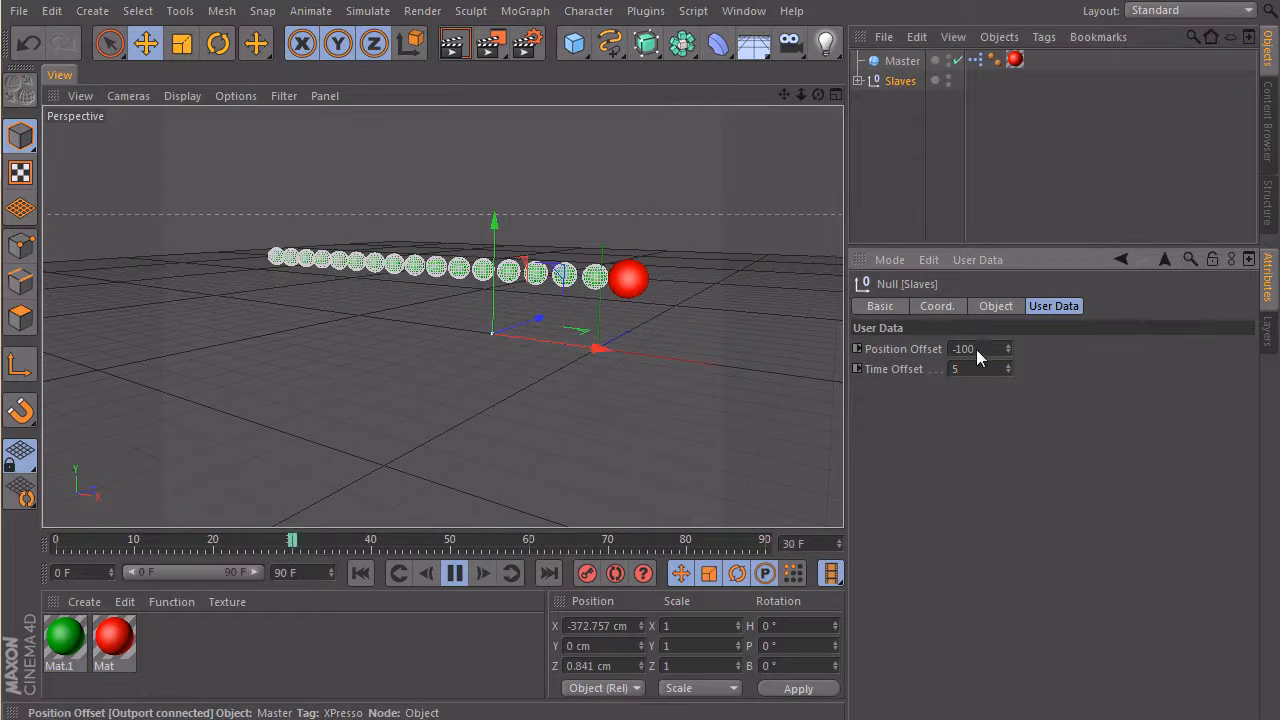
double_click(970, 349)
text(-10)
key(Return)
Move the Master sphere down and then up-left to watch the slaves trail it
alt+drag(600, 300, 718, 274)
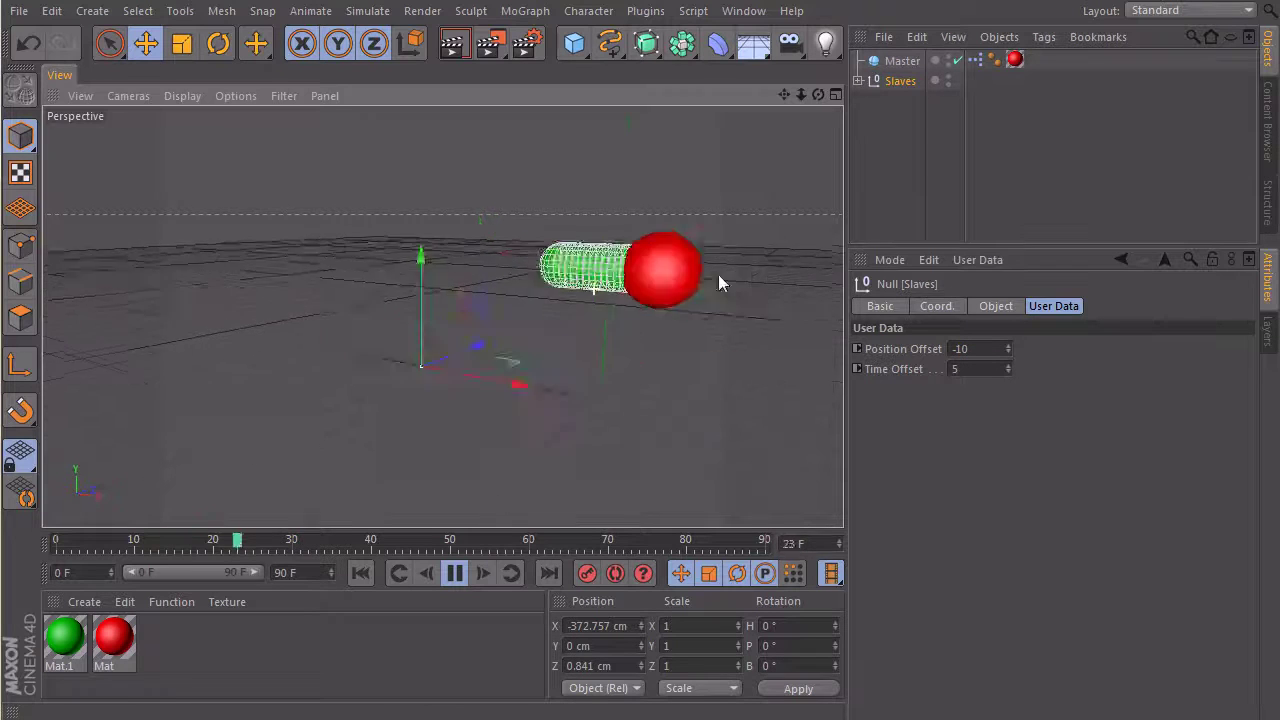
click(665, 268)
drag(650, 230, 643, 320)
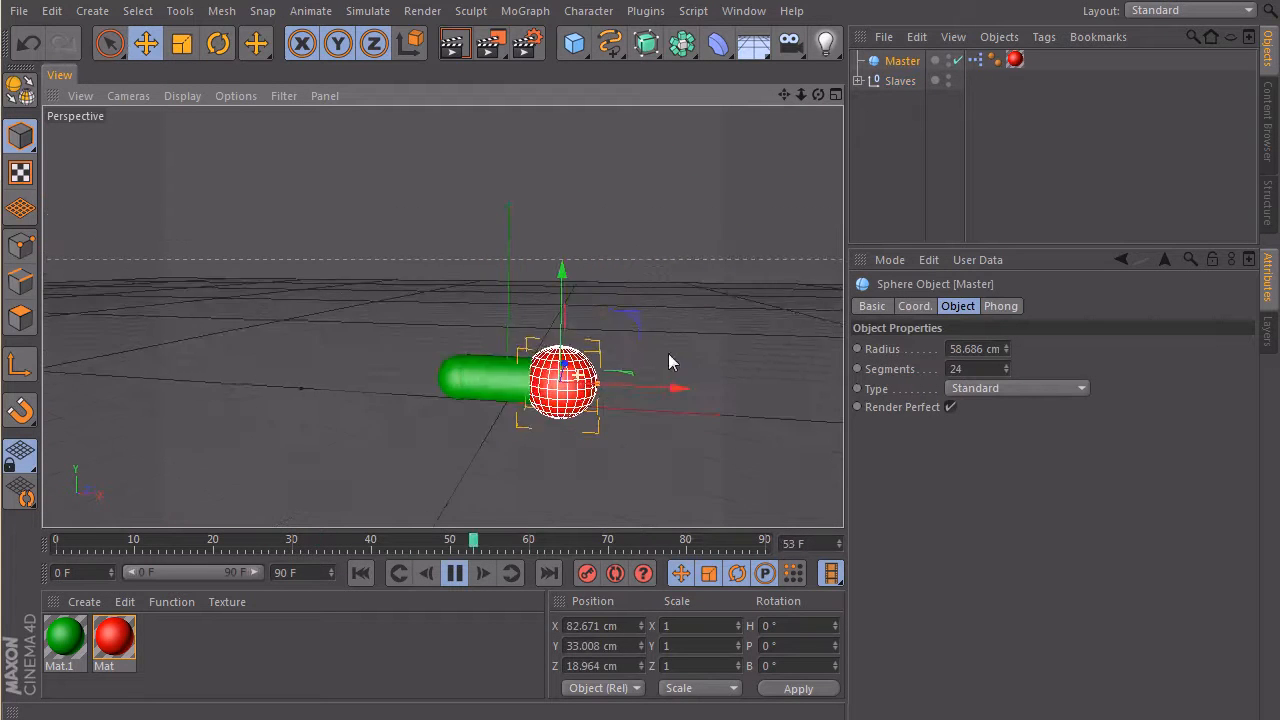
mouse_move(634, 318)
mouse_down()
mouse_move(594, 229)
mouse_move(658, 329)
mouse_move(682, 339)
mouse_up()
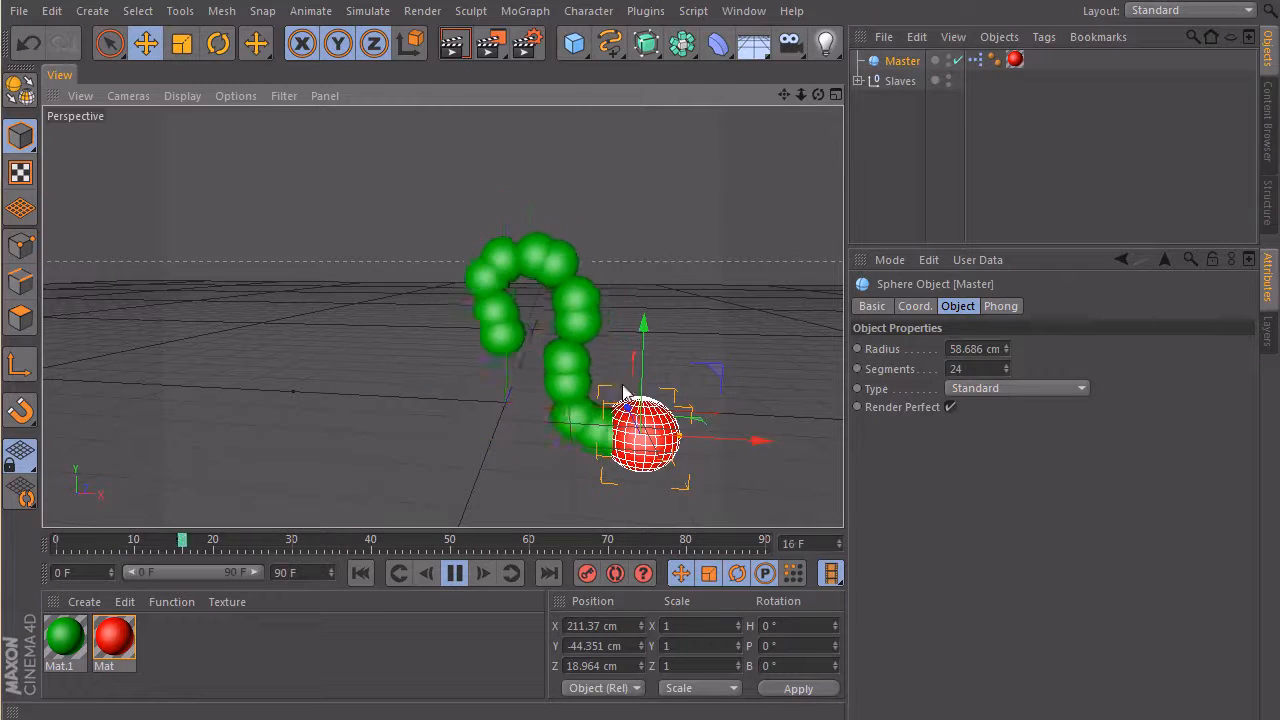
Reopen the XPresso graph from Master's tag and pan to the Memory and Slaves nodes
double_click(975, 62)
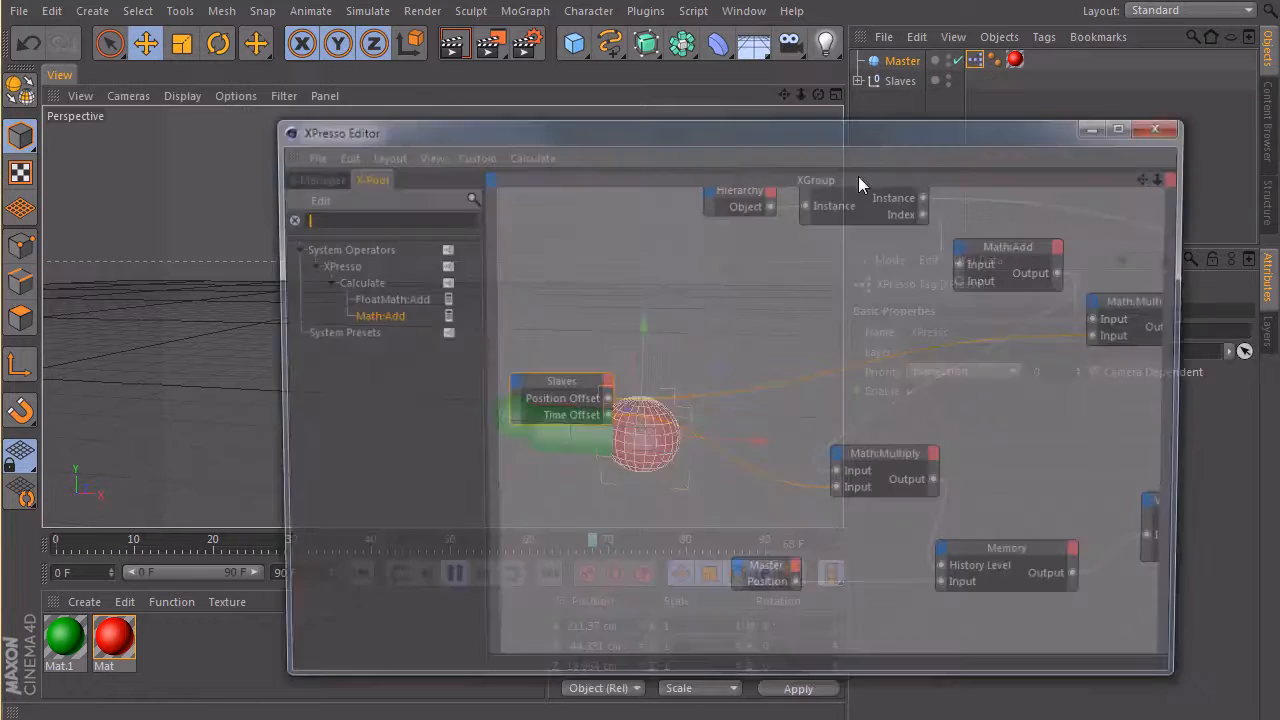
drag(787, 111, 620, 99)
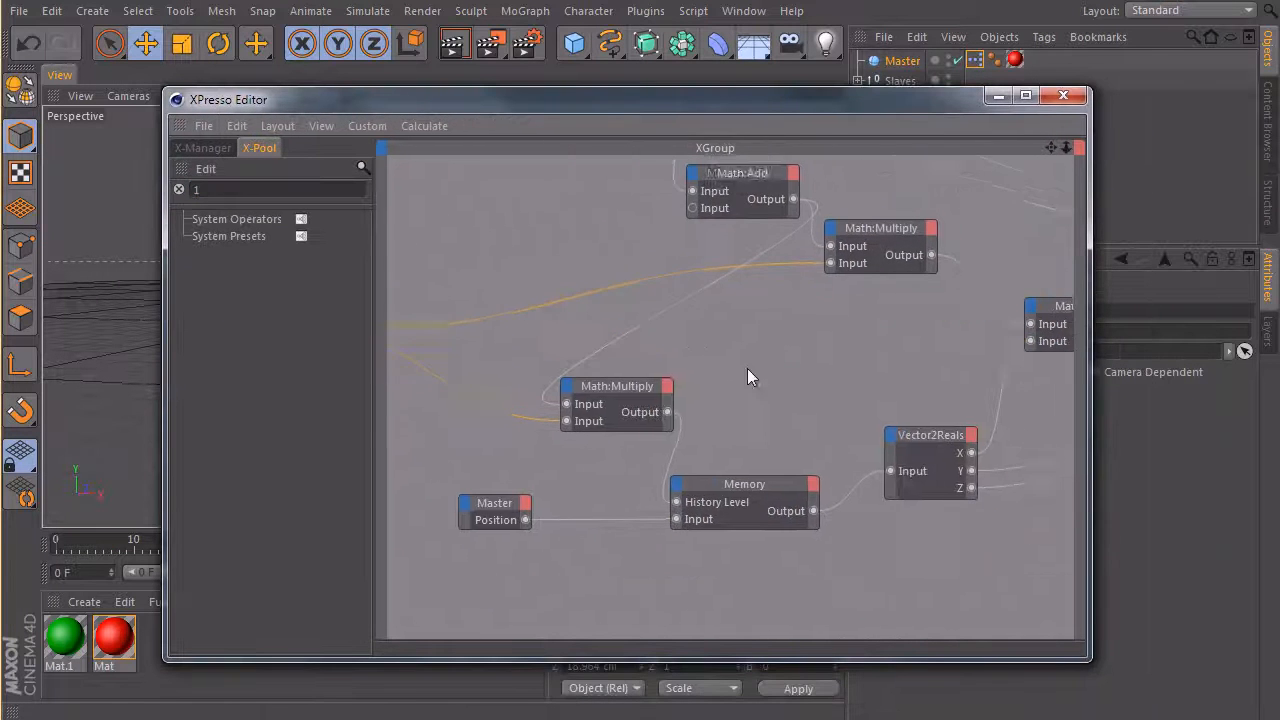
drag(731, 442, 857, 426)
click(723, 462)
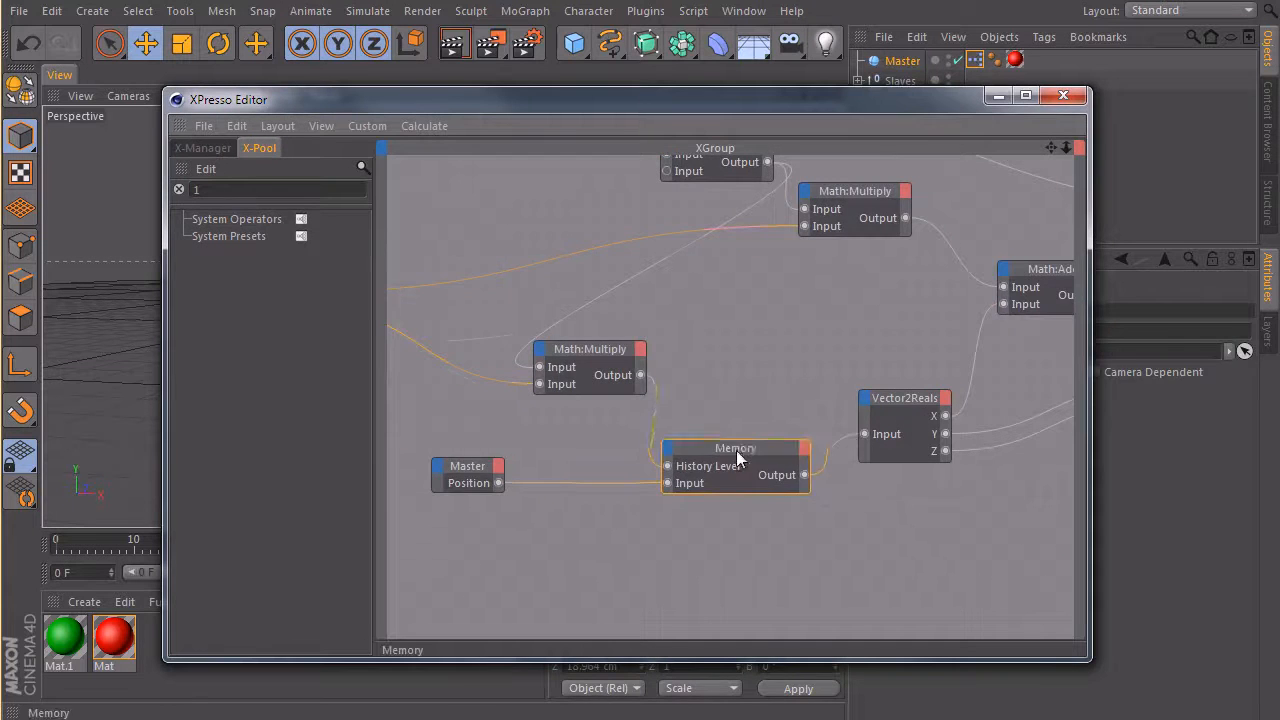
drag(594, 315, 790, 250)
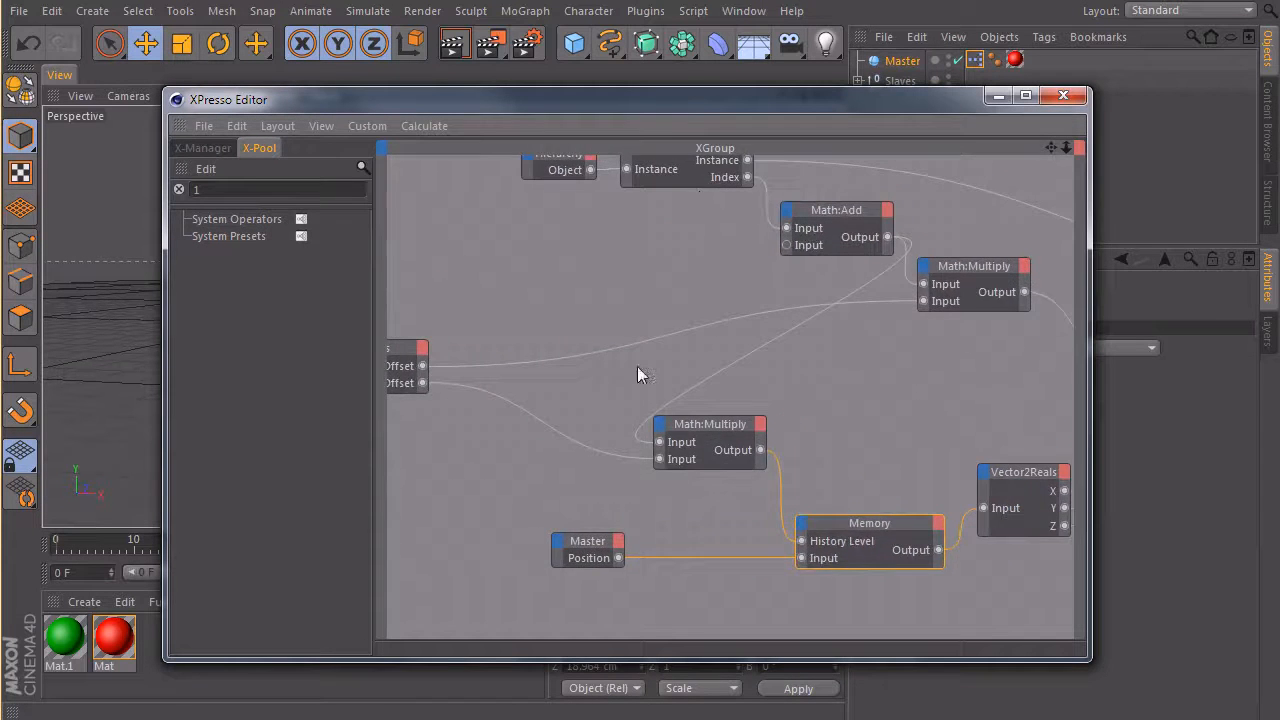
drag(637, 366, 748, 354)
click(543, 337)
Check the Slaves offsets against Vector2Reals and Math:Add, then enlarge the editor to near full screen
drag(873, 101, 509, 63)
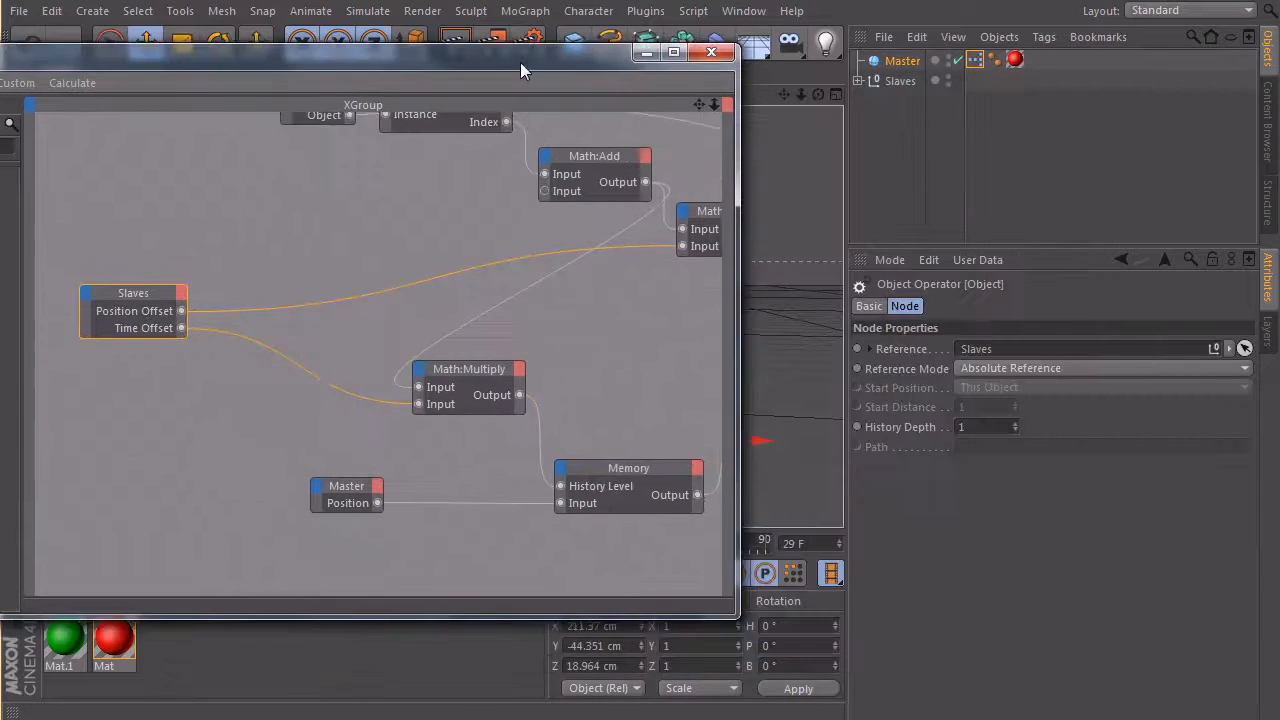
click(900, 81)
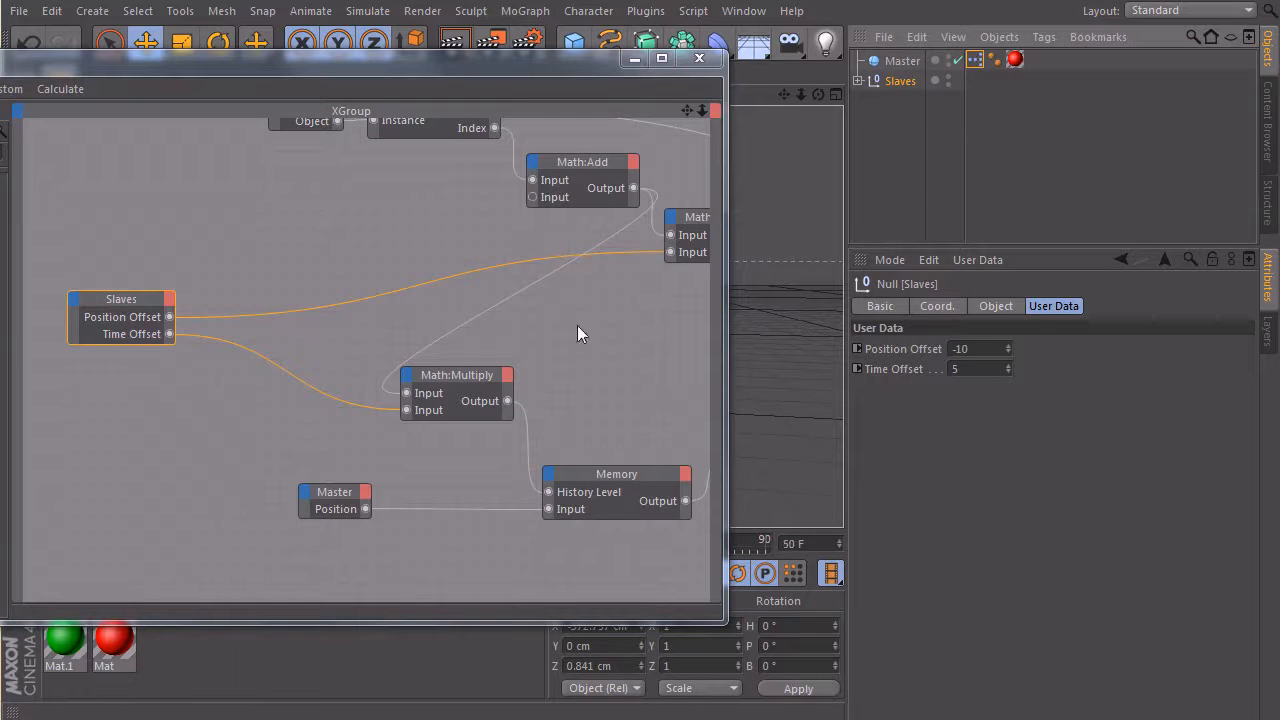
mouse_move(553, 66)
mouse_down()
mouse_move(735, 80)
mouse_move(830, 63)
mouse_up()
alt+drag(796, 306, 641, 201)
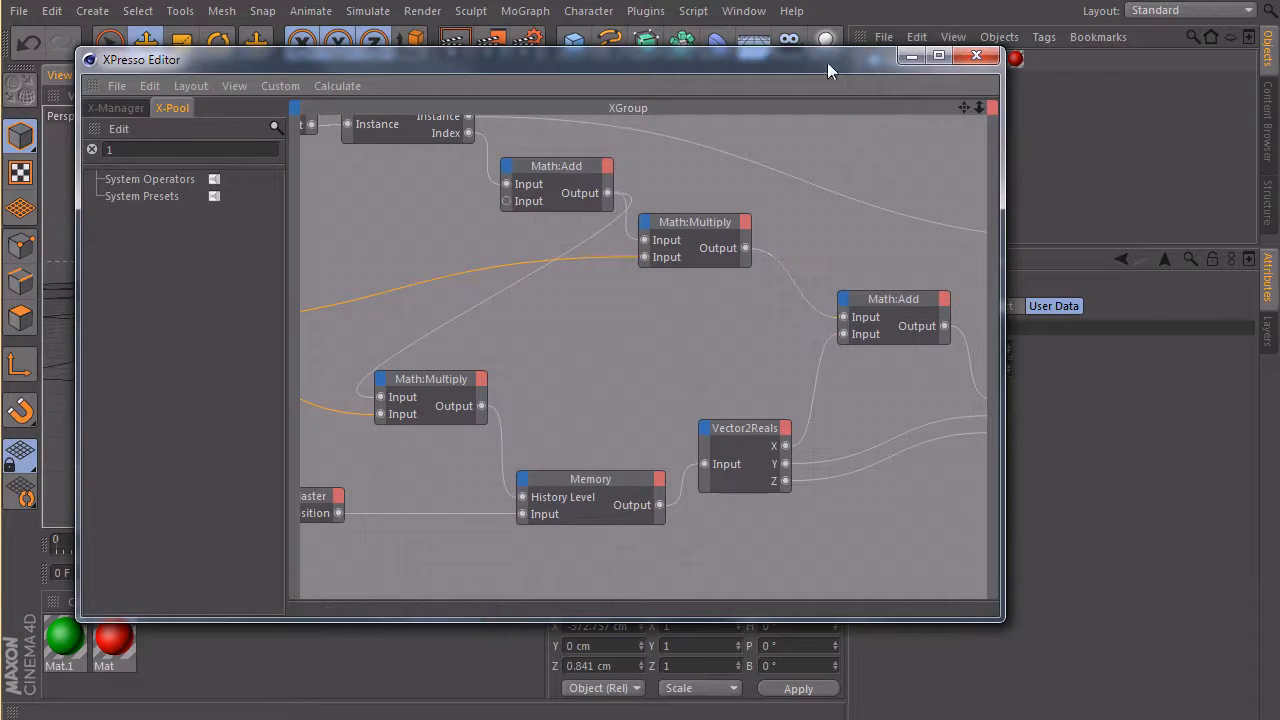
drag(827, 62, 750, 0)
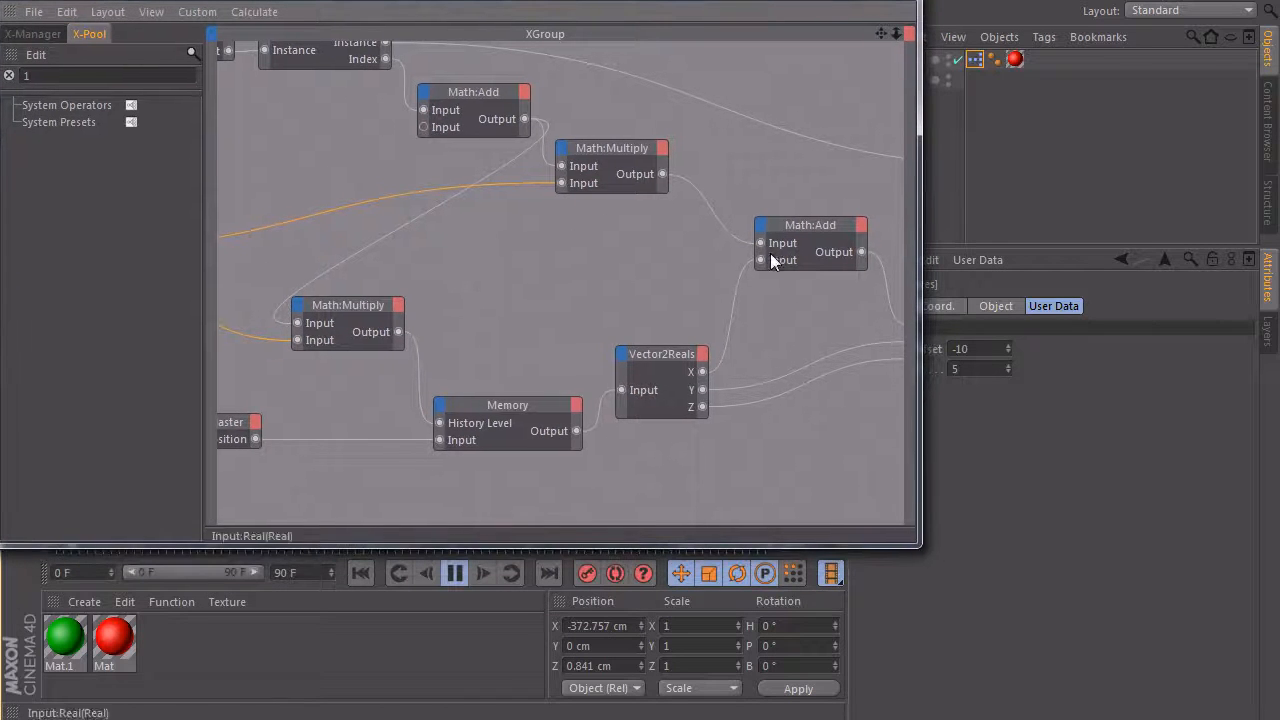
drag(916, 545, 1275, 705)
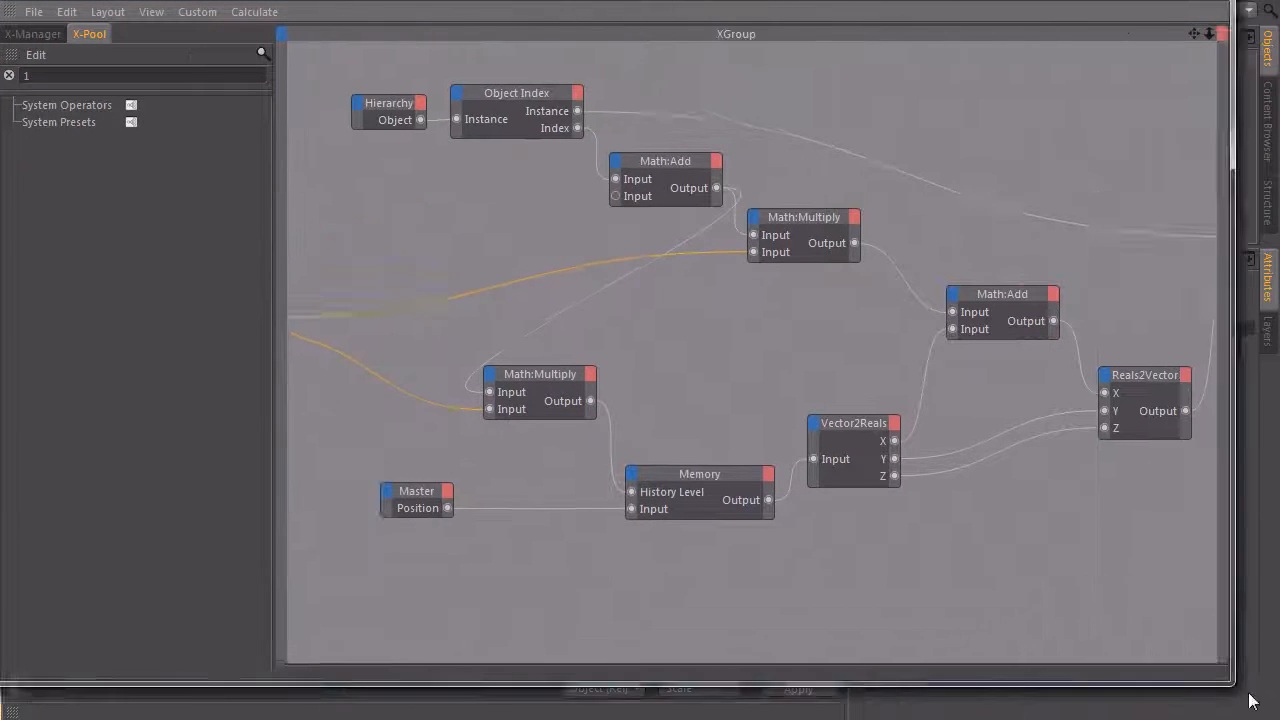